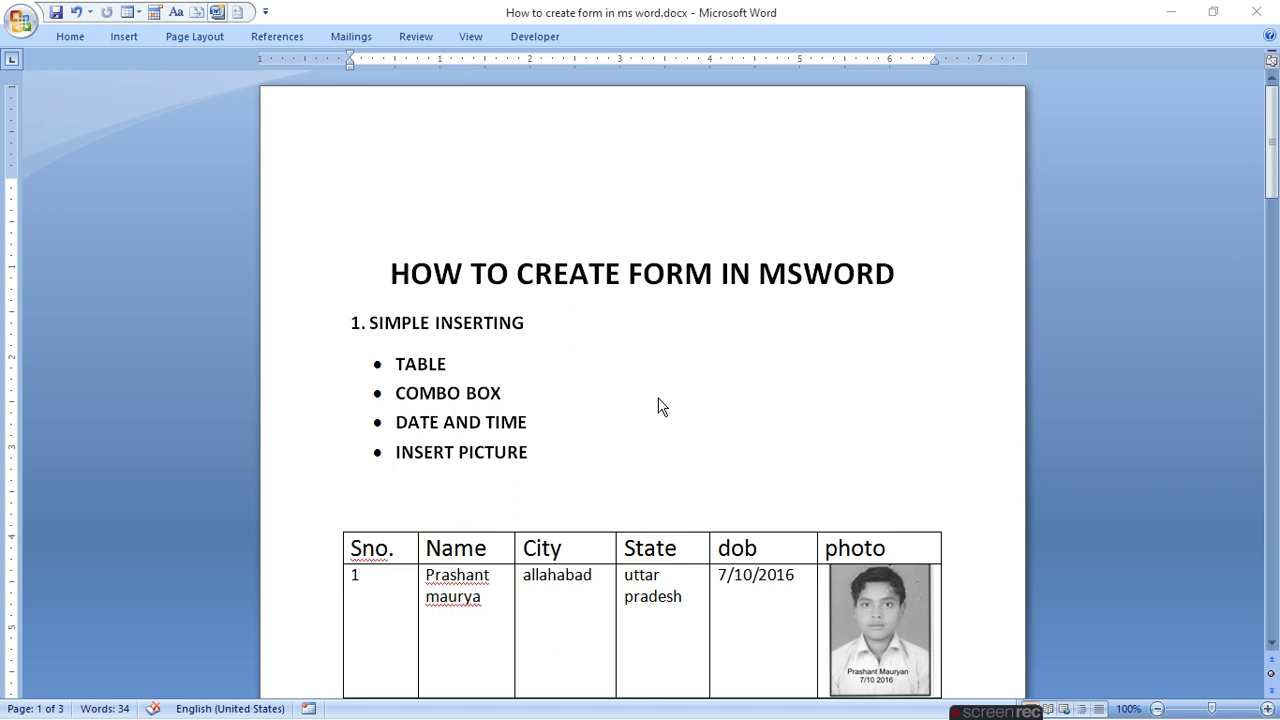
# Scroll down to the student table and bring up the Insert Table grid
pyautogui.moveTo(1275, 164); pyautogui.dragTo(1275, 228)
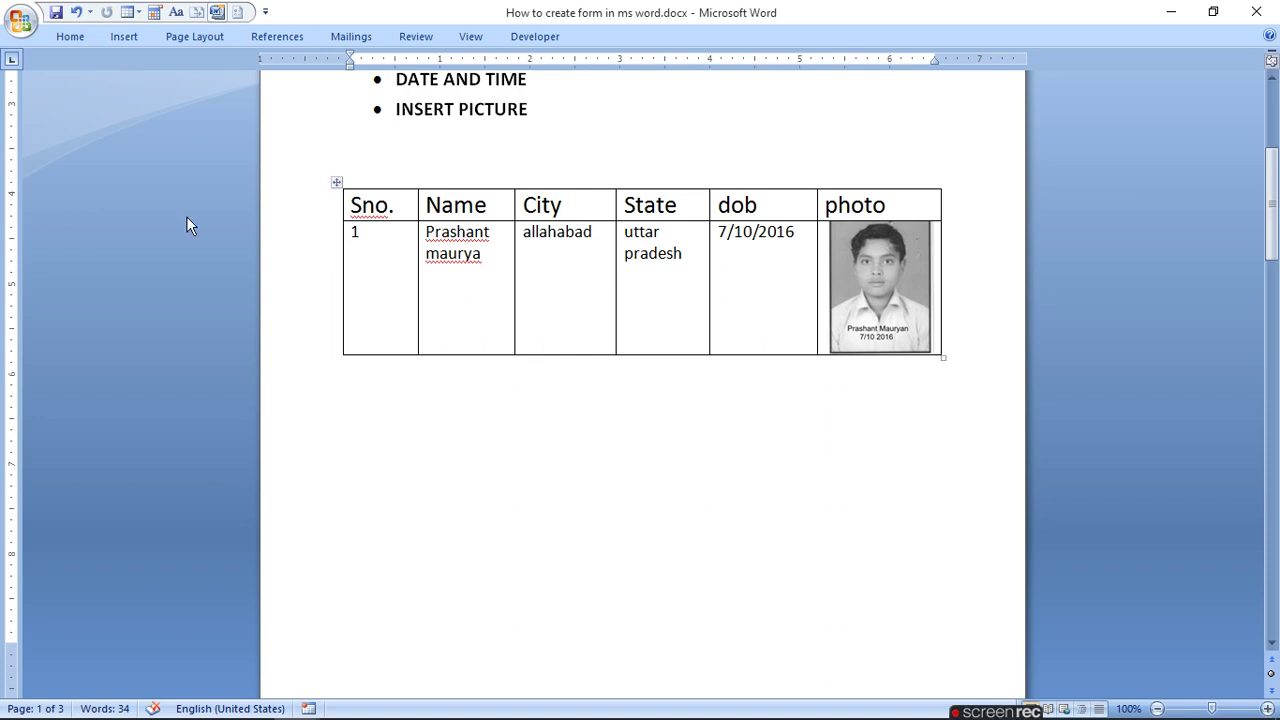
pyautogui.click(124, 36)
pyautogui.click(155, 80)
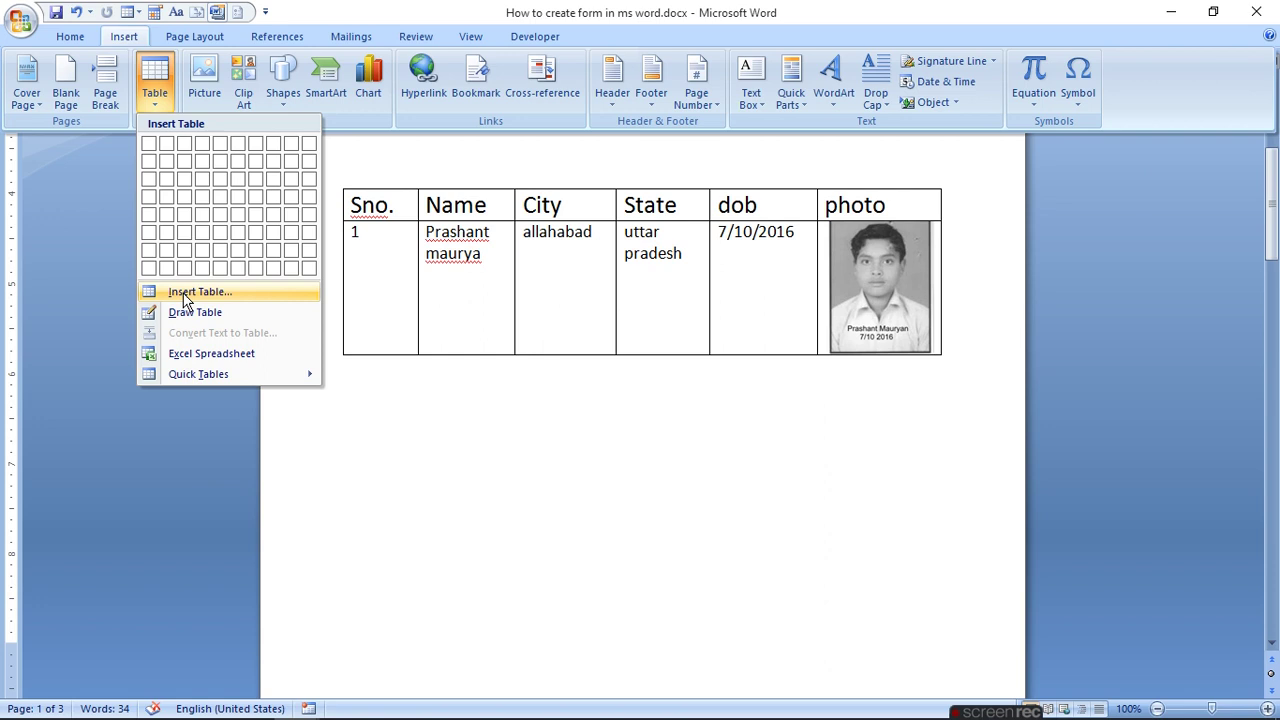
# Insert a 7-column, 1-row table and drag it below the student table
pyautogui.scroll(3, 240, 155)
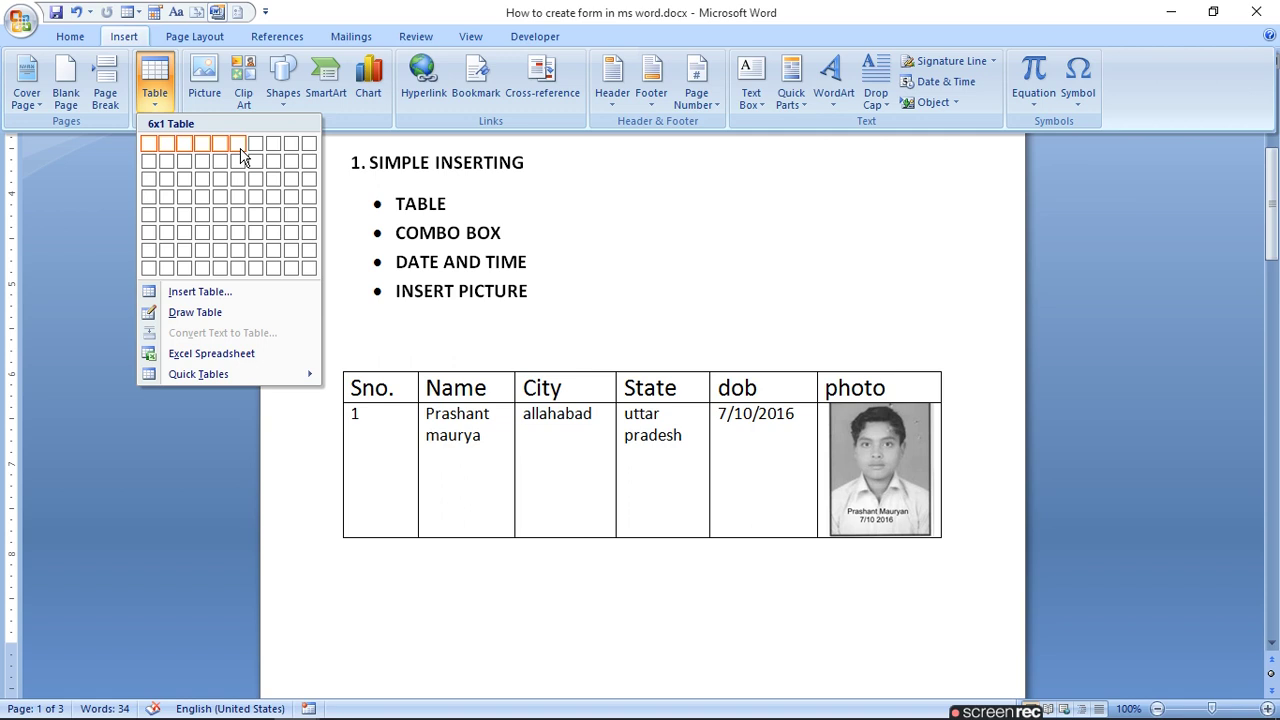
pyautogui.click(255, 143)
pyautogui.moveTo(337, 84); pyautogui.dragTo(340, 598)
pyautogui.click(380, 603)
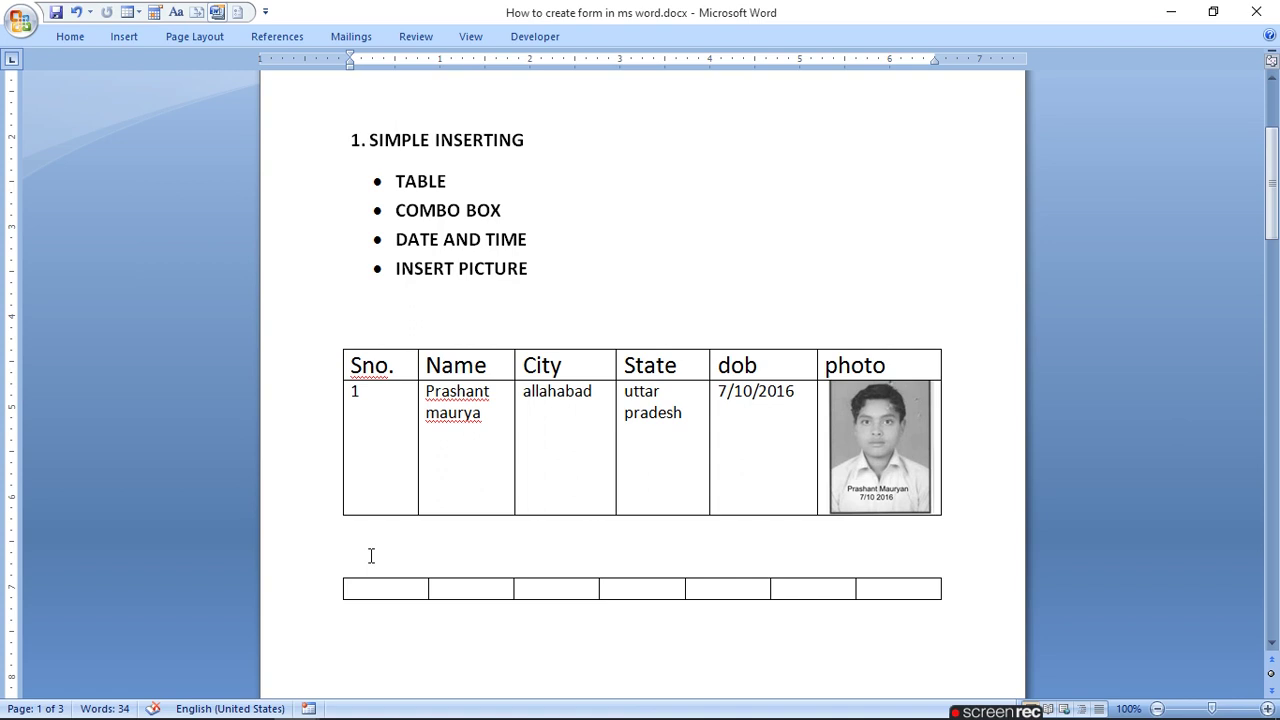
# Add a second row to the new table and enter headers SNO, NAME and CITY
pyautogui.click(903, 594)
pyautogui.press('Tab')
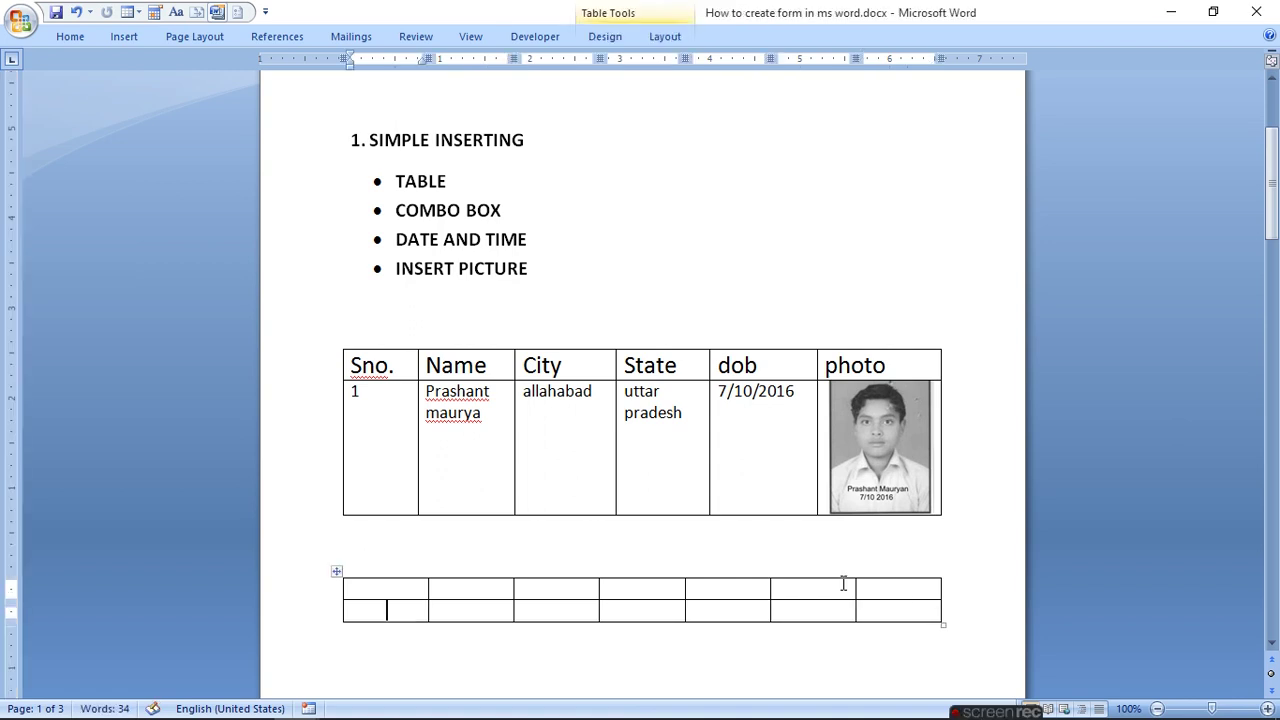
pyautogui.write('SNO')
pyautogui.press('Tab')
pyautogui.write('NAME')
pyautogui.press('Tab')
pyautogui.write('V')
pyautogui.press('BackSpace')
pyautogui.write('CITY')
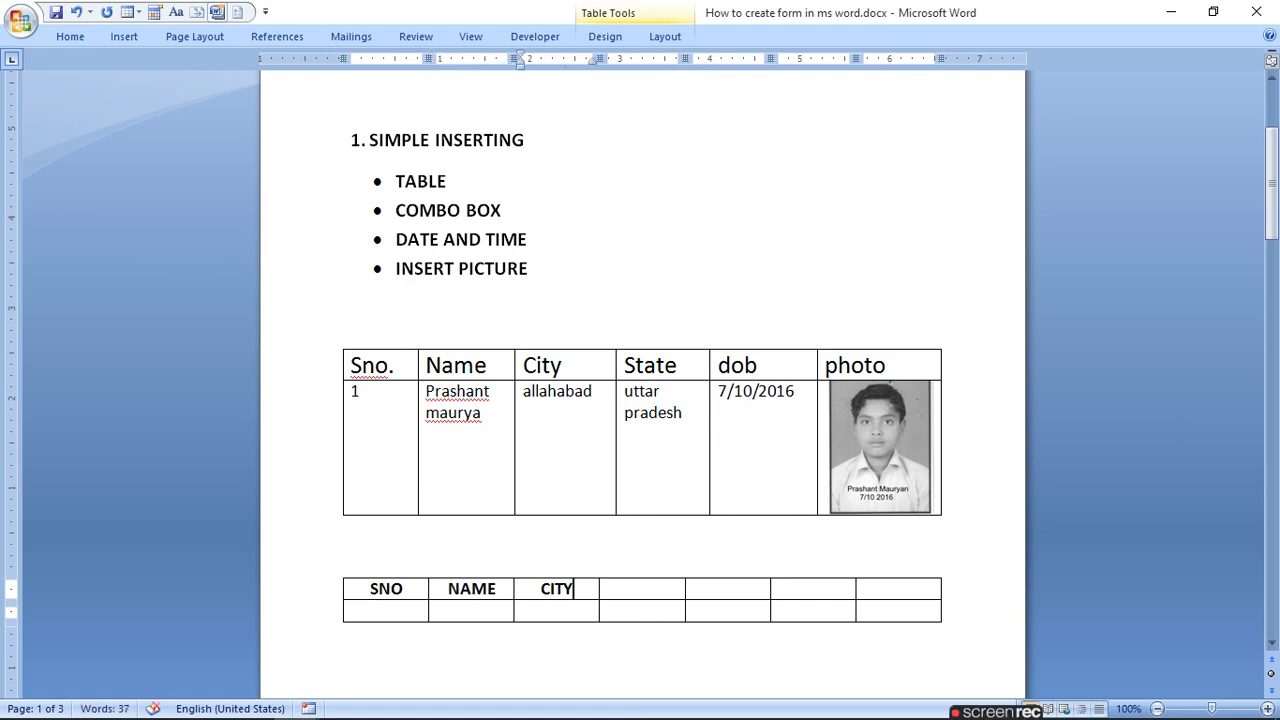
# Enter the STATE, DOB and PHOTO headers, then select the empty seventh column
pyautogui.press('Tab')
pyautogui.write('STATE')
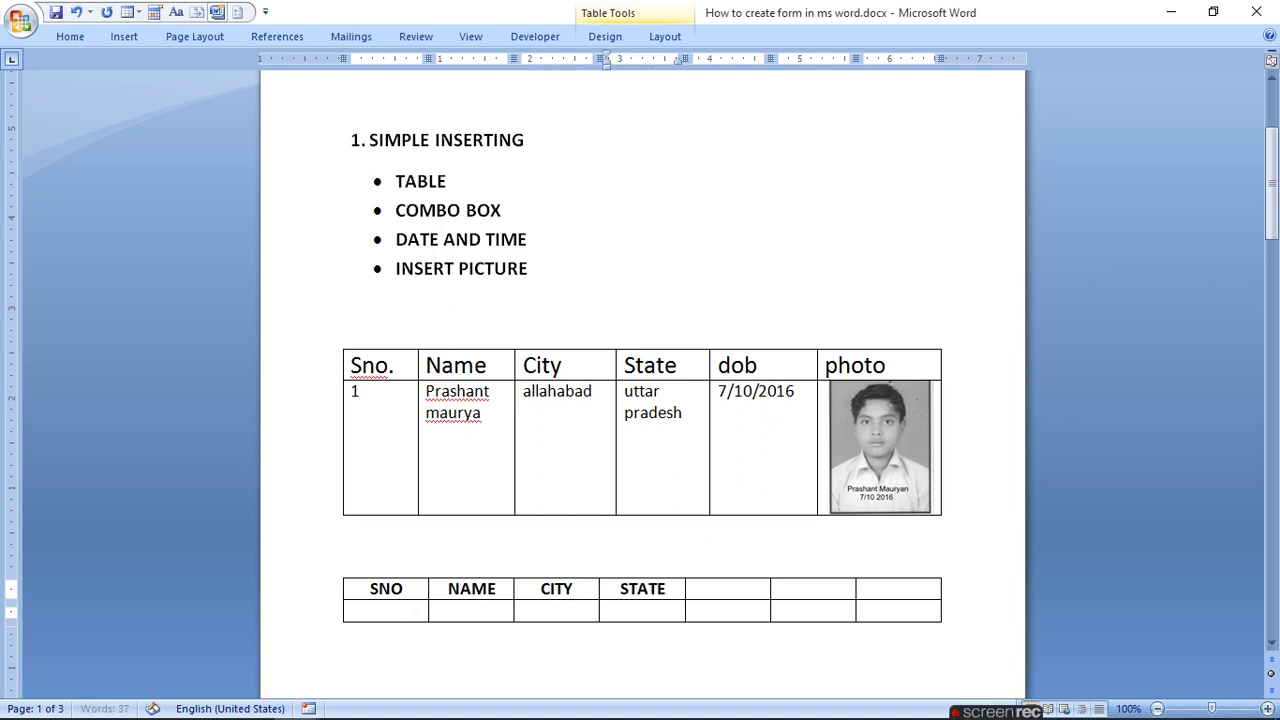
pyautogui.press('Tab')
pyautogui.write('DOB')
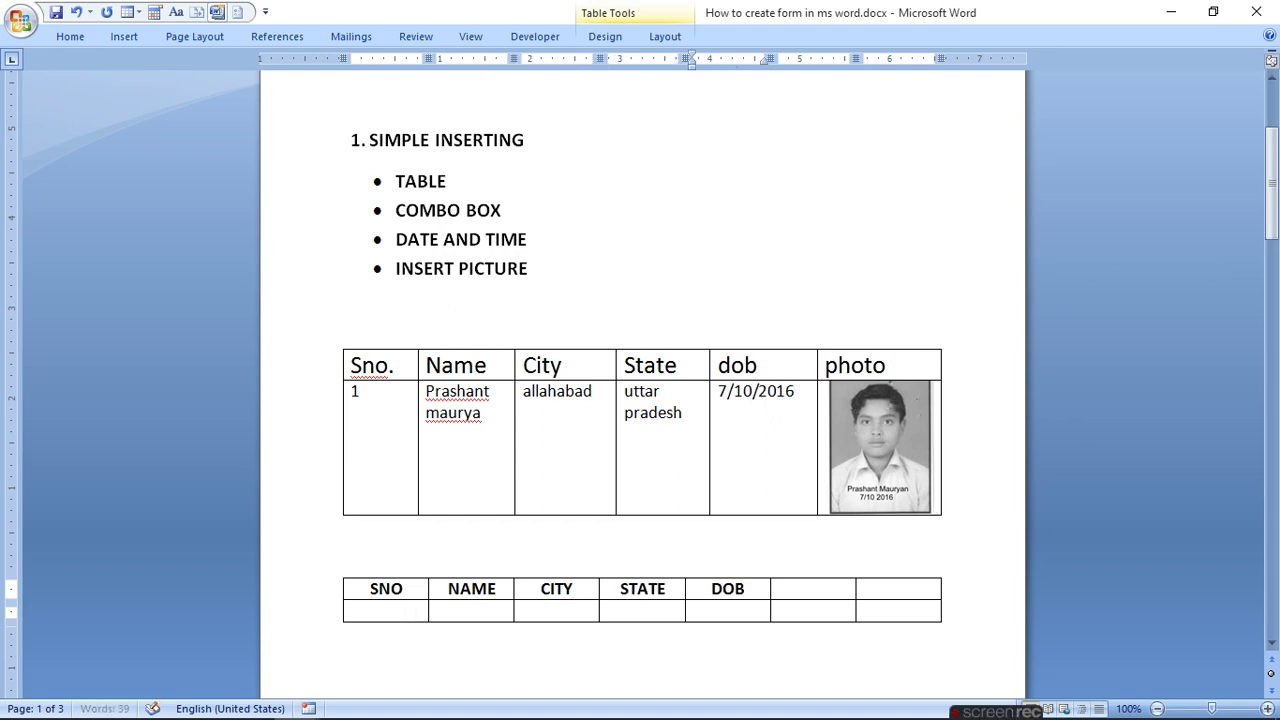
pyautogui.press('Tab')
pyautogui.write('PHOTO')
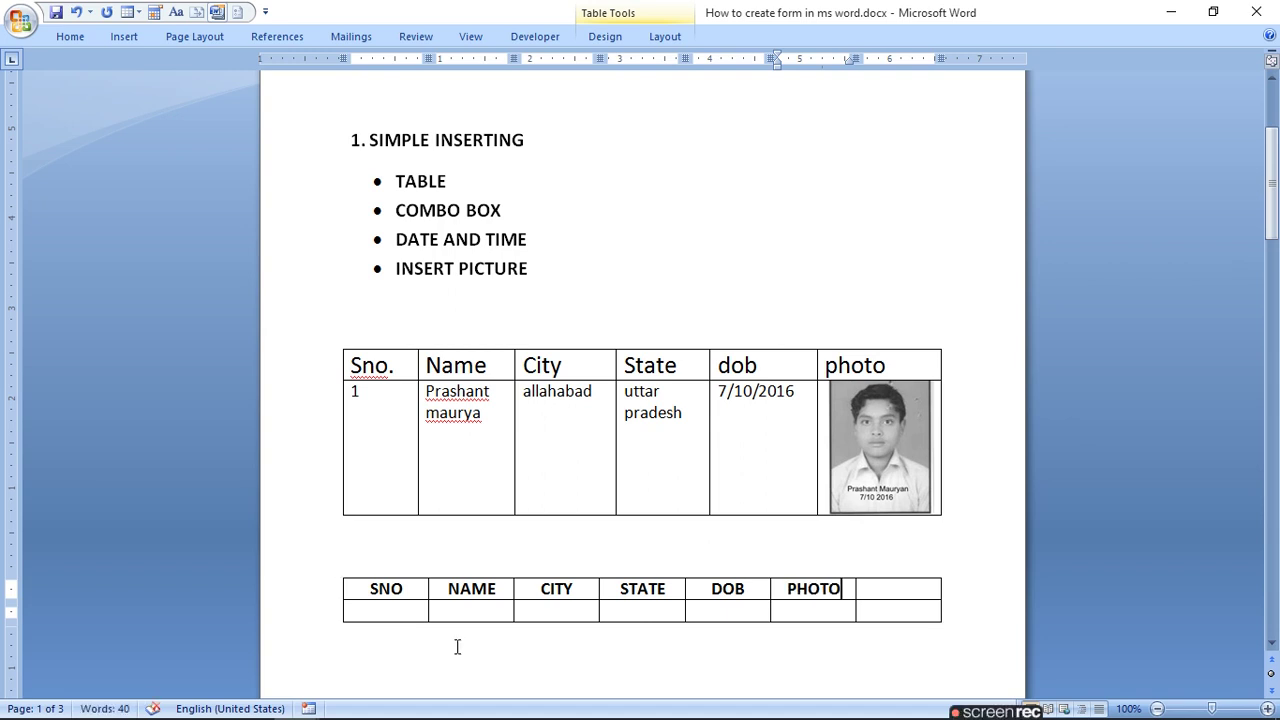
pyautogui.moveTo(893, 580)
pyautogui.moveTo(894, 577); pyautogui.dragTo(904, 620)
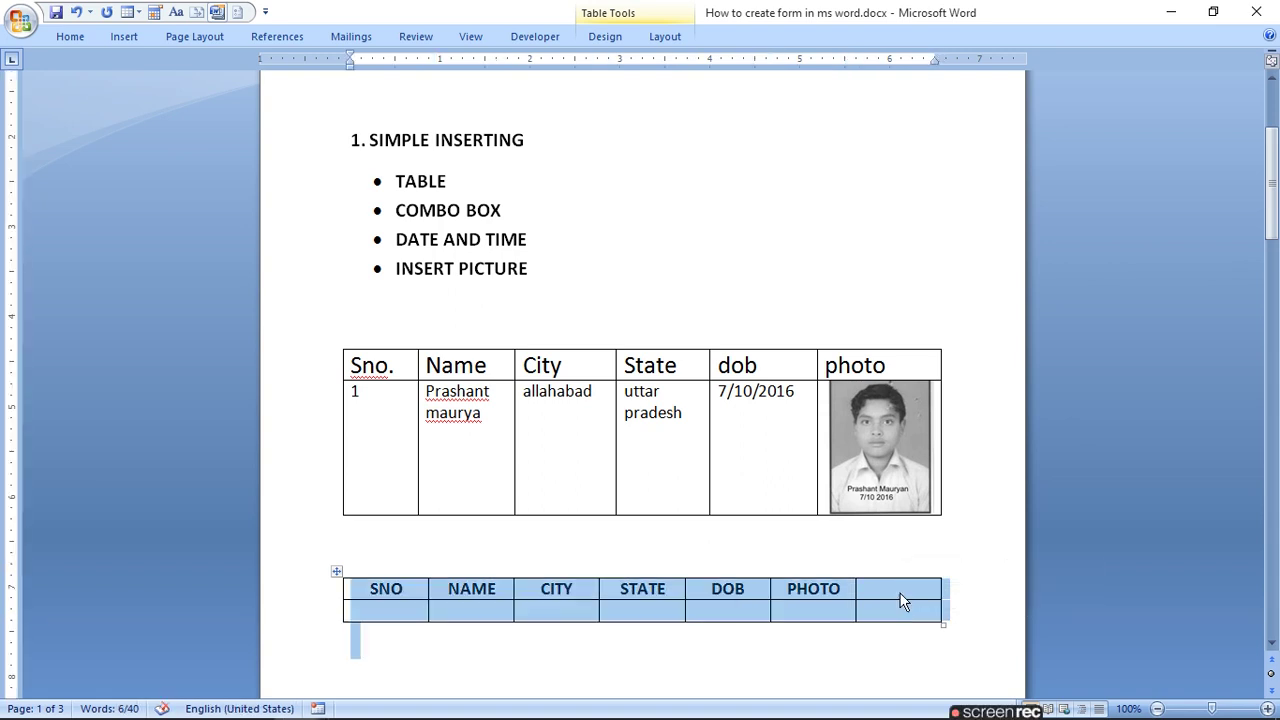
pyautogui.click(900, 600)
pyautogui.click(902, 610)
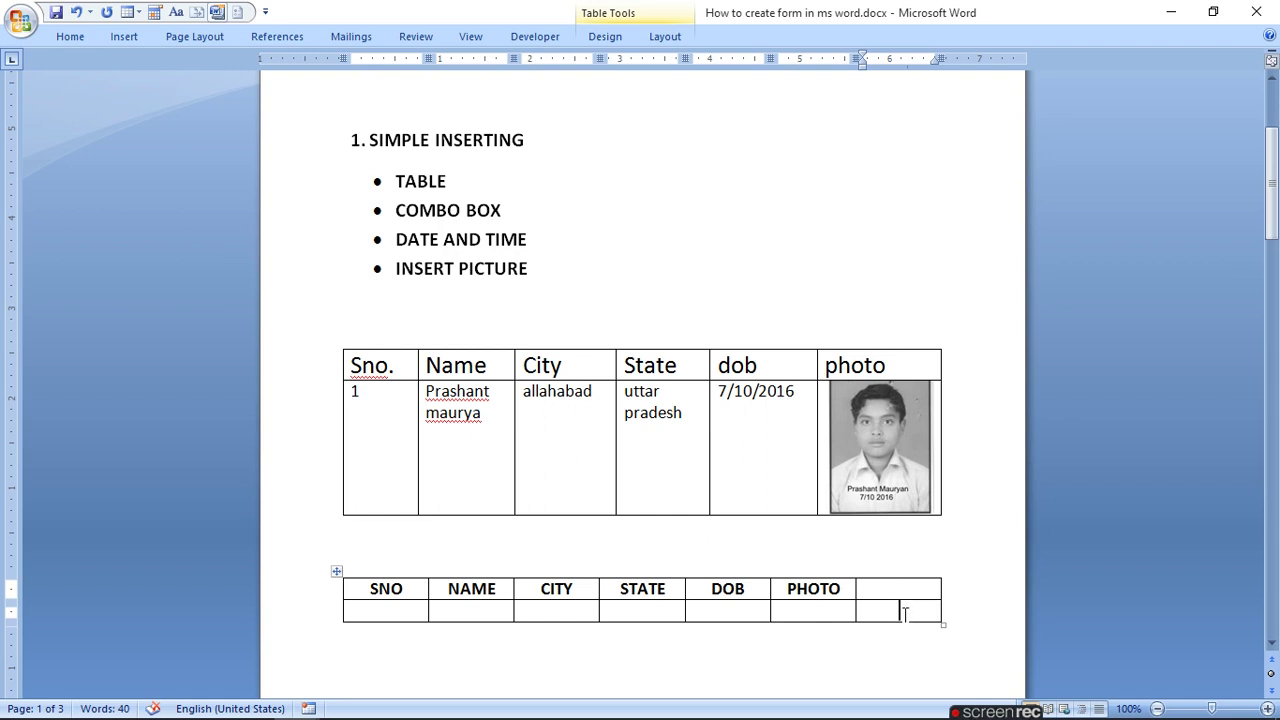
# Delete the empty seventh column using Delete Cells with Delete entire column
pyautogui.rightClick(871, 610)
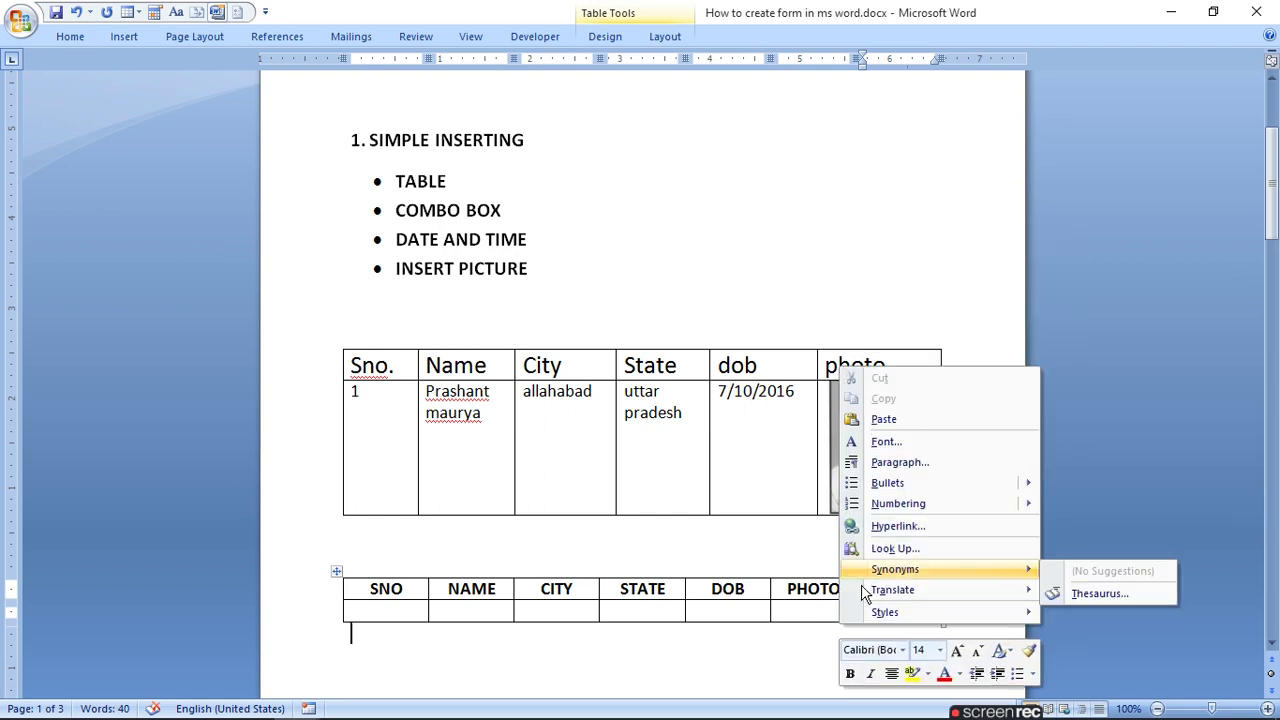
pyautogui.click(790, 655)
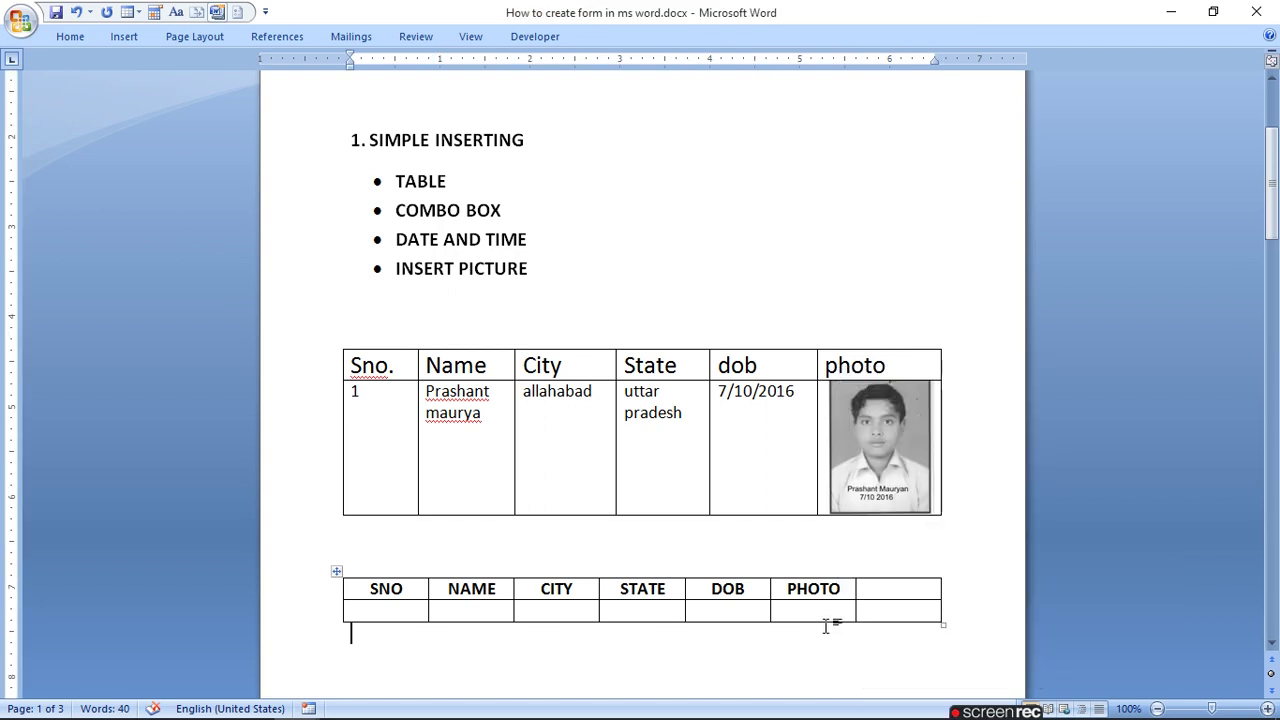
pyautogui.rightClick(899, 613)
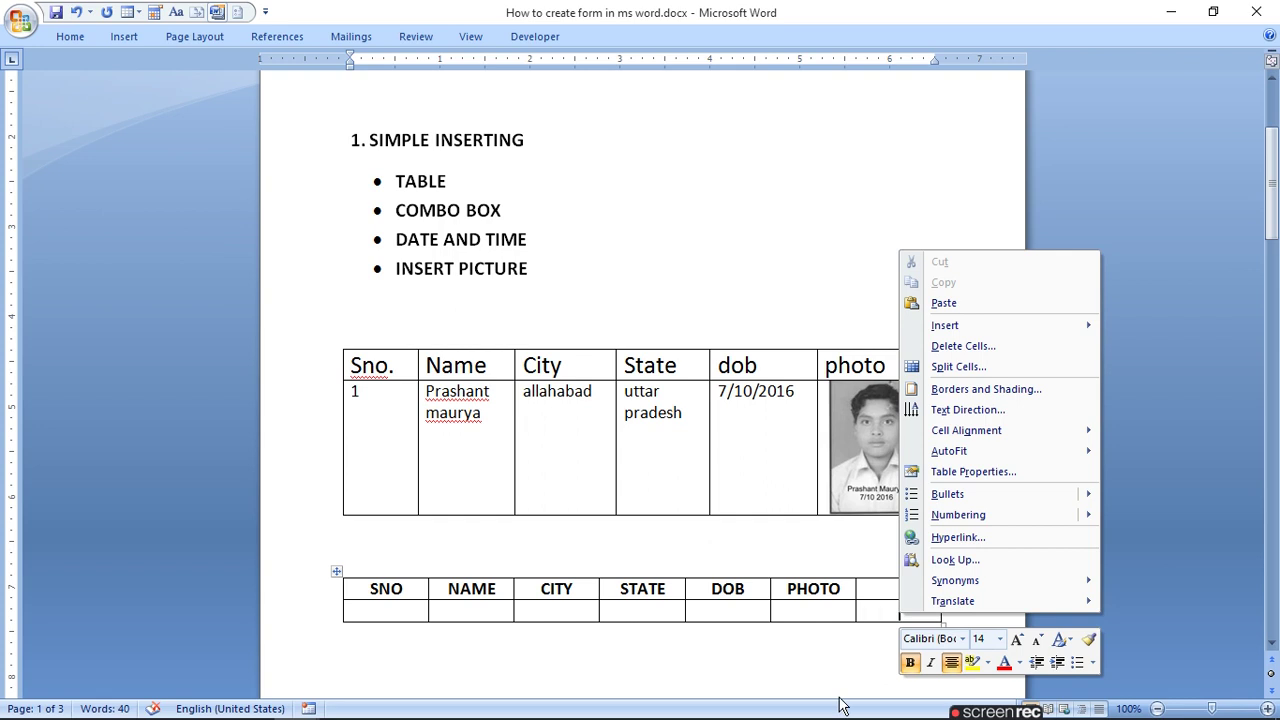
pyautogui.click(963, 346)
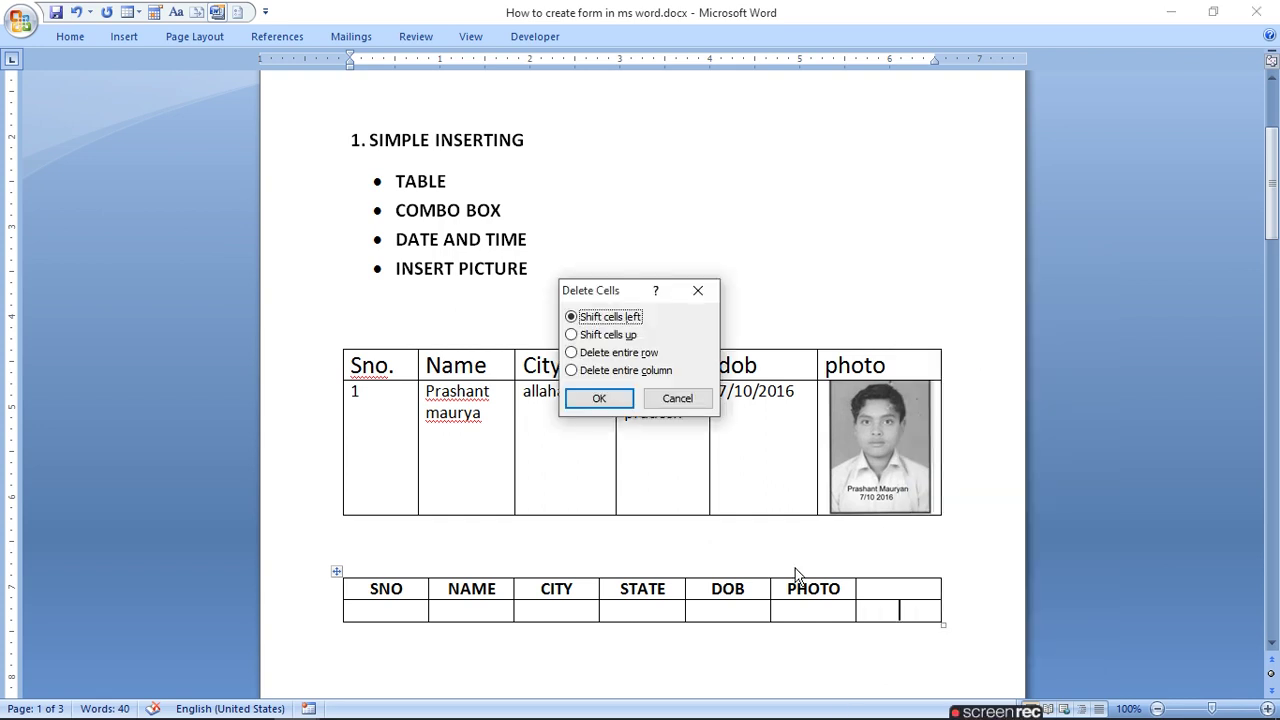
pyautogui.click(580, 371)
pyautogui.click(598, 400)
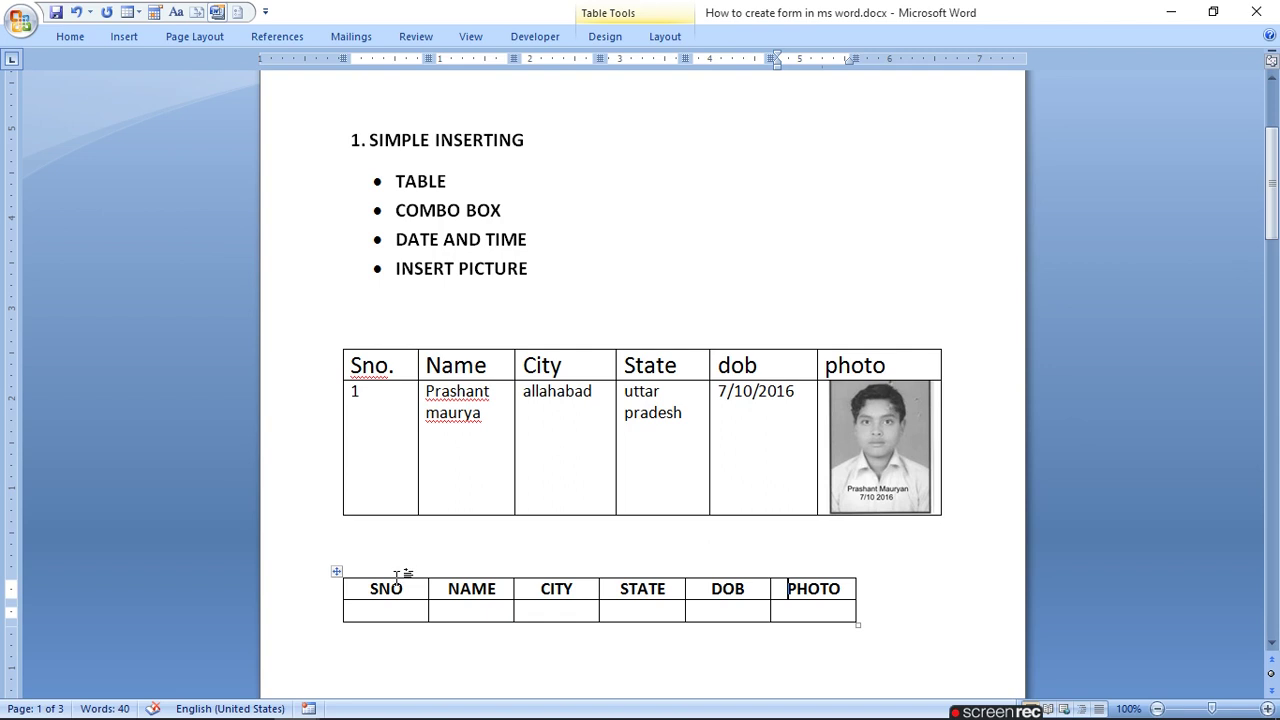
# Enter 1 under SNO and A under NAME in row two
pyautogui.click(396, 610)
pyautogui.write('1')
pyautogui.press('Tab')
pyautogui.write('A')
# Insert a Combo Box content control in the CITY cell and type ALLABAD
pyautogui.click(565, 608)
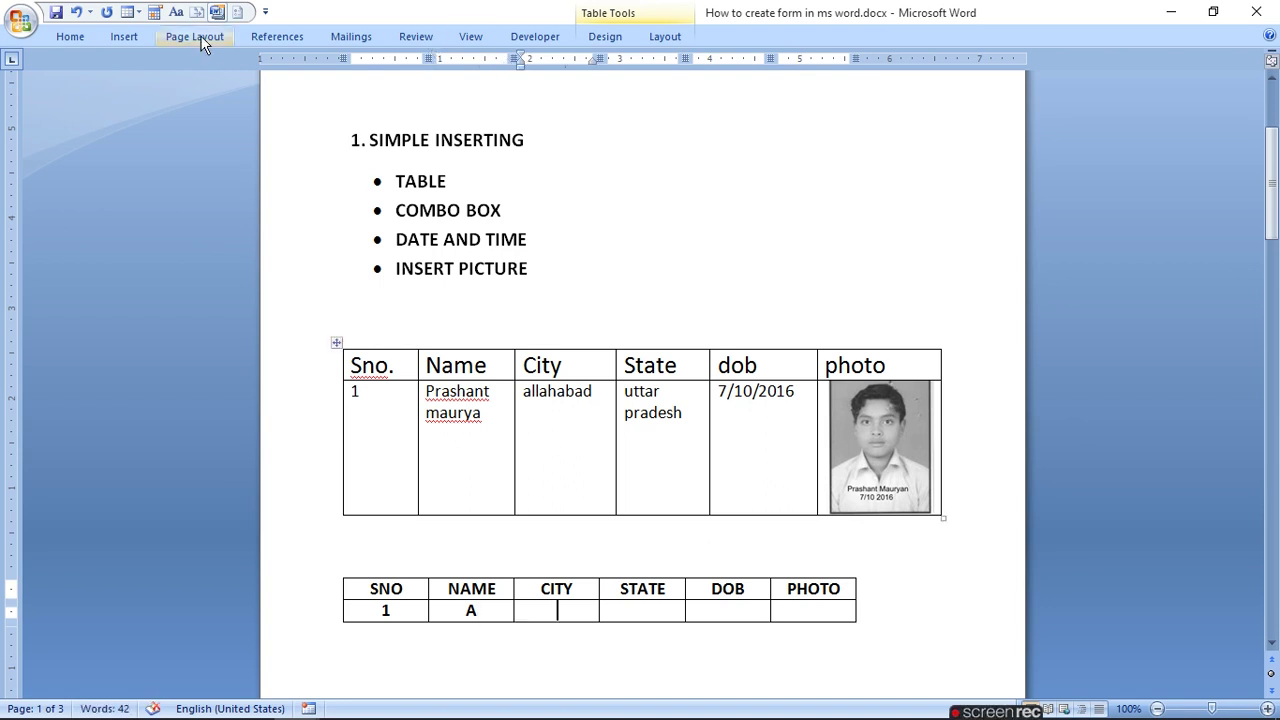
pyautogui.click(126, 34)
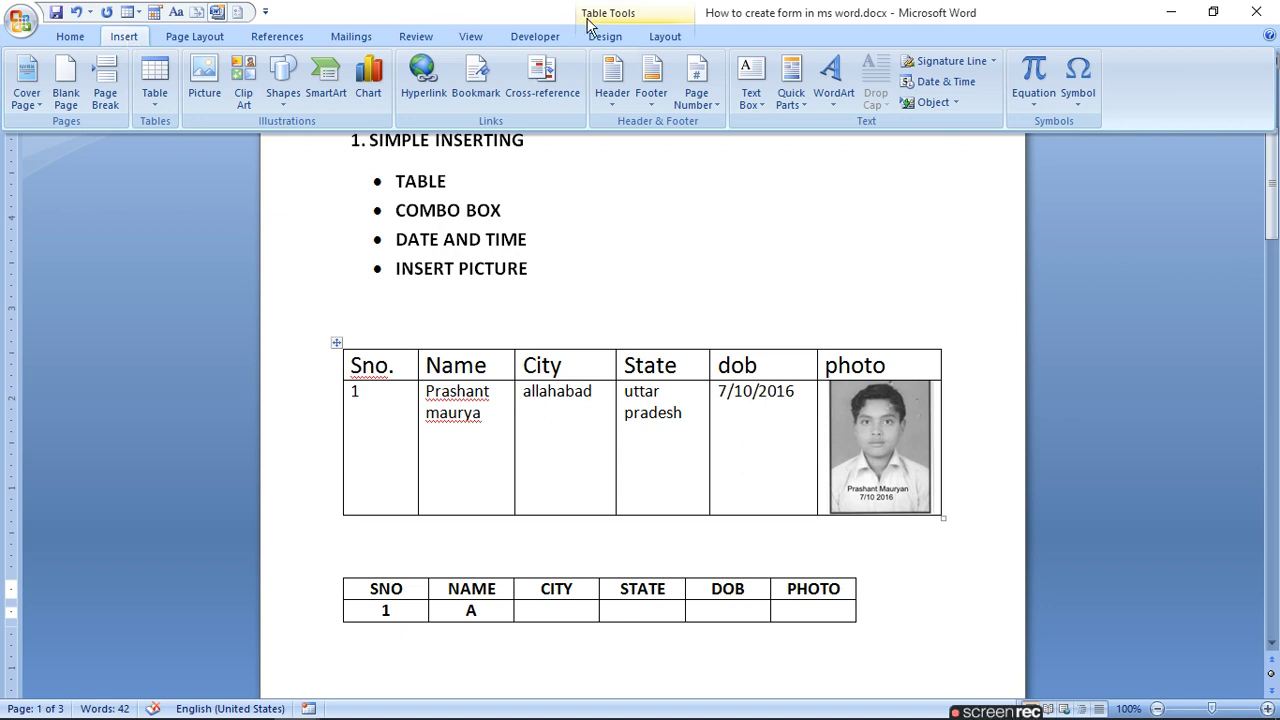
pyautogui.click(537, 37)
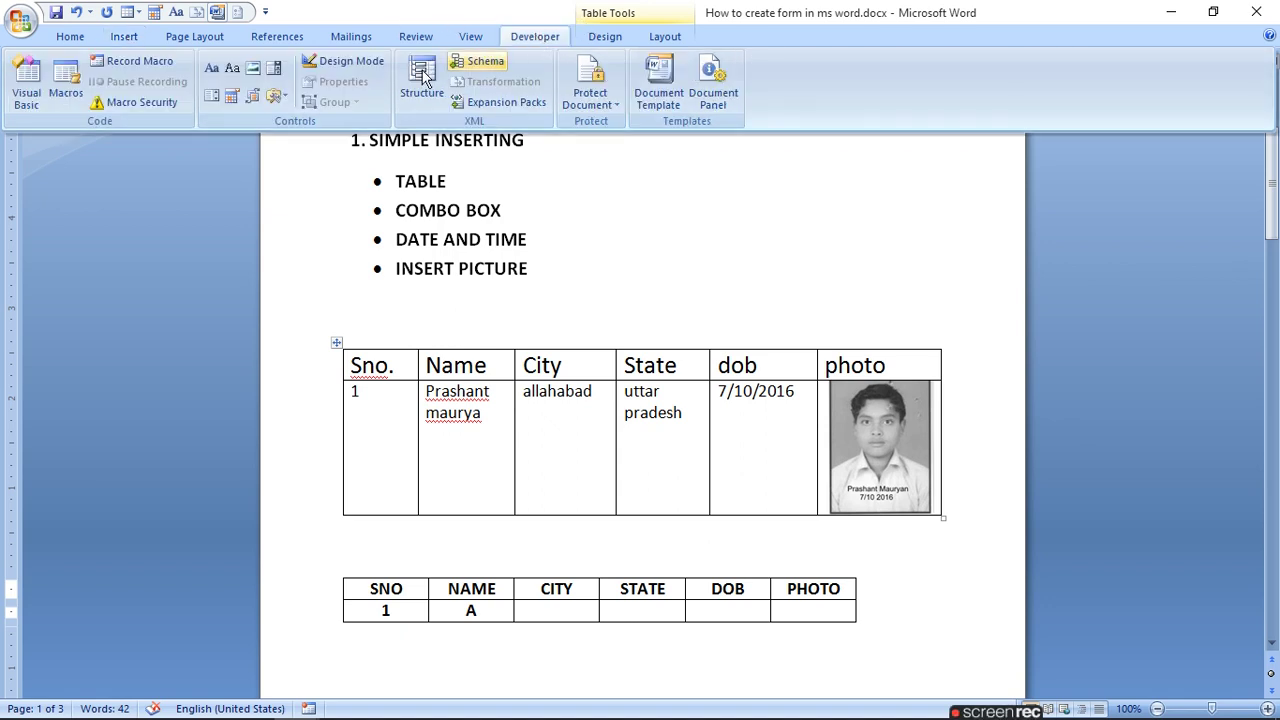
pyautogui.click(274, 69)
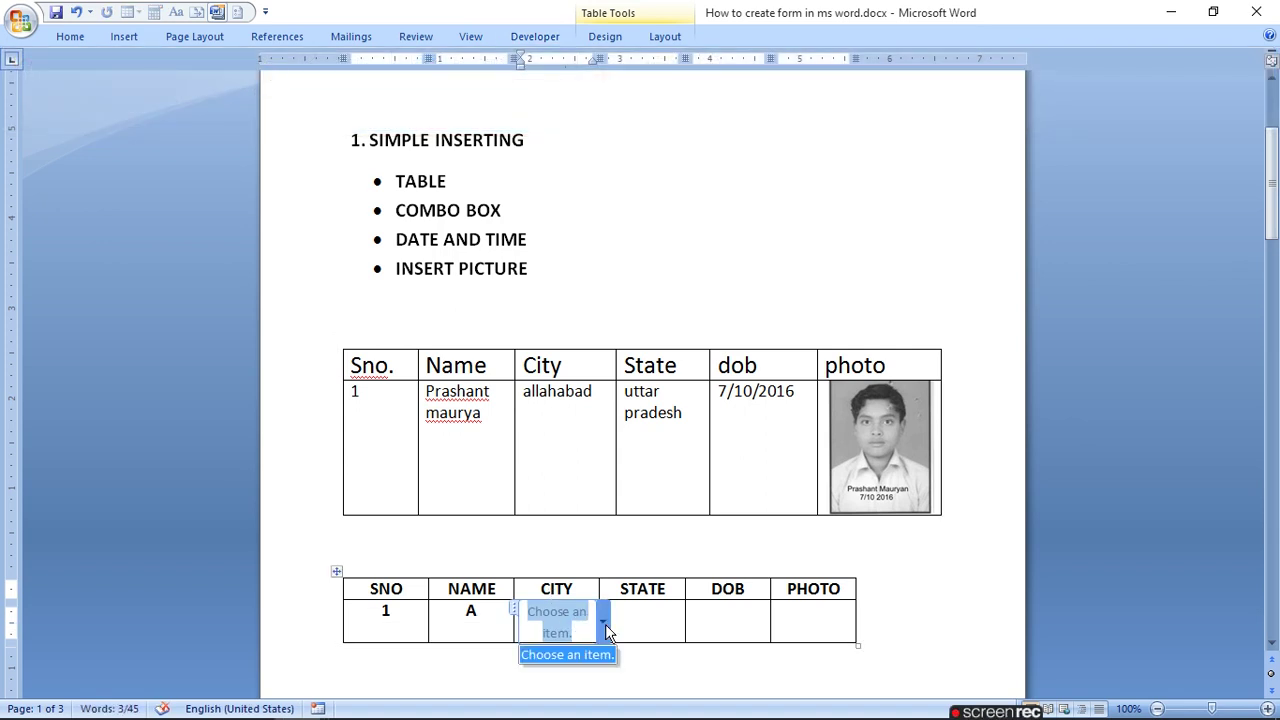
pyautogui.click(513, 611)
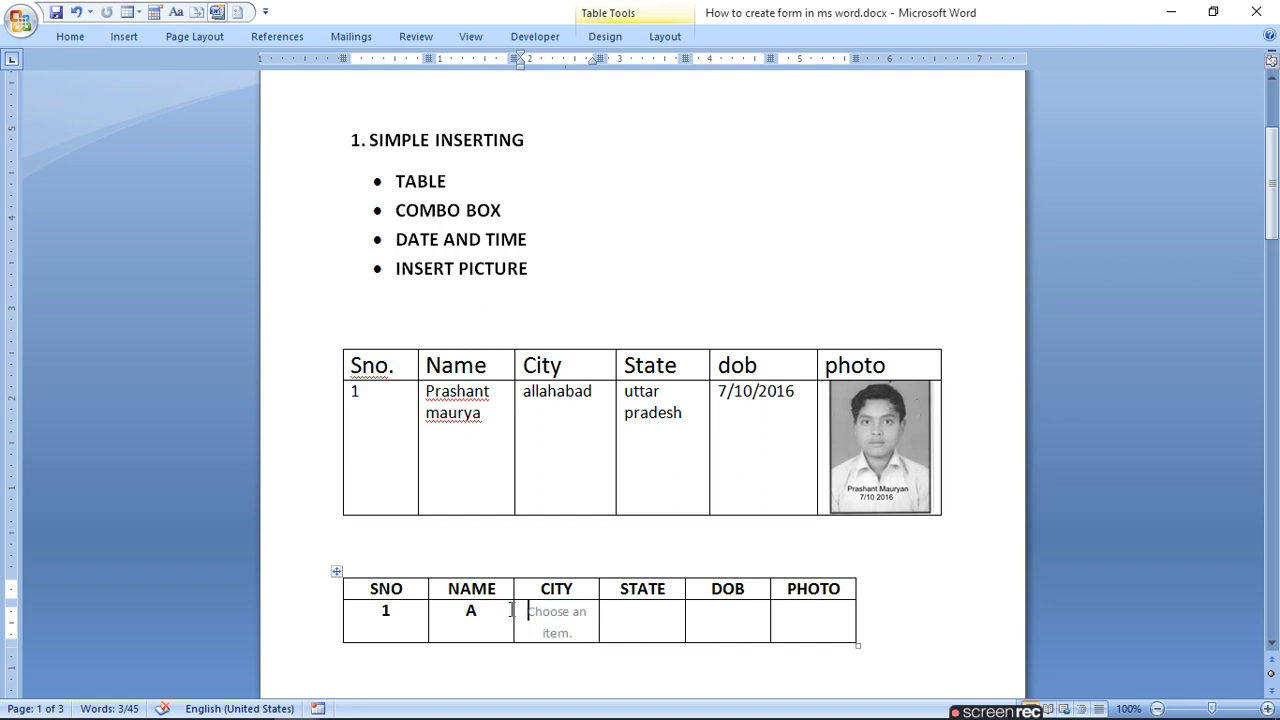
pyautogui.write('ALLA')
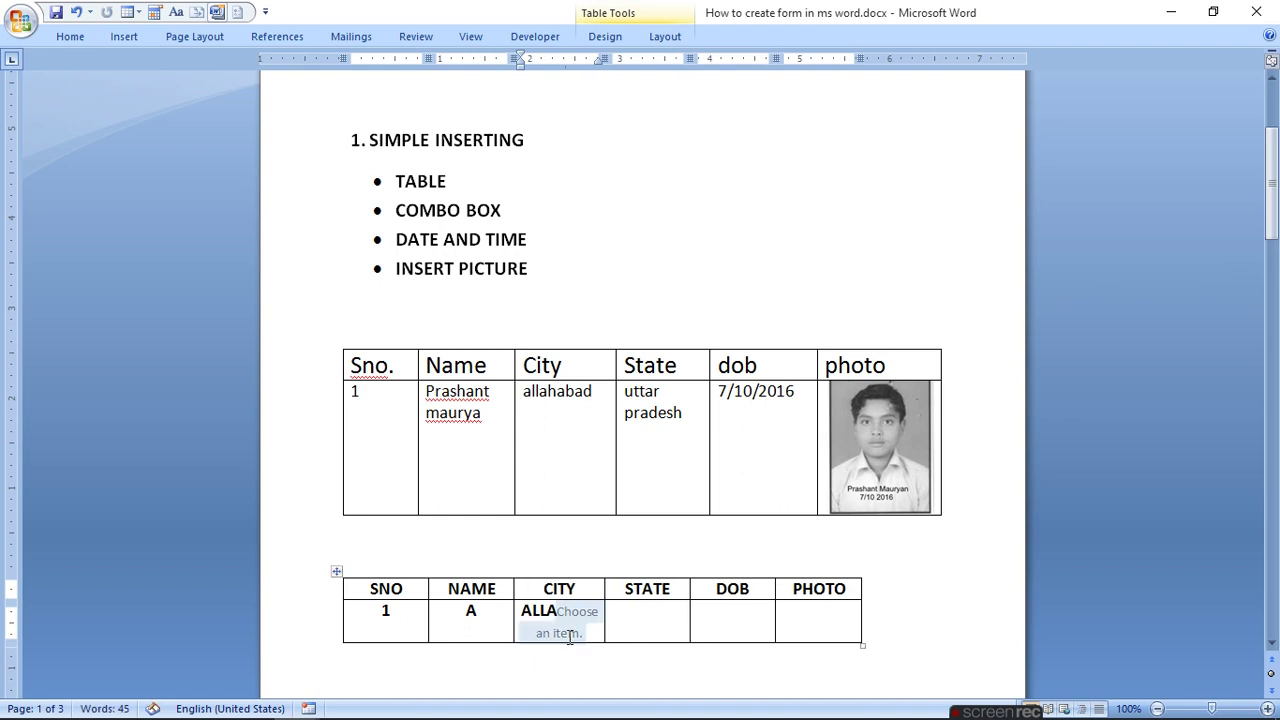
pyautogui.write('BA')
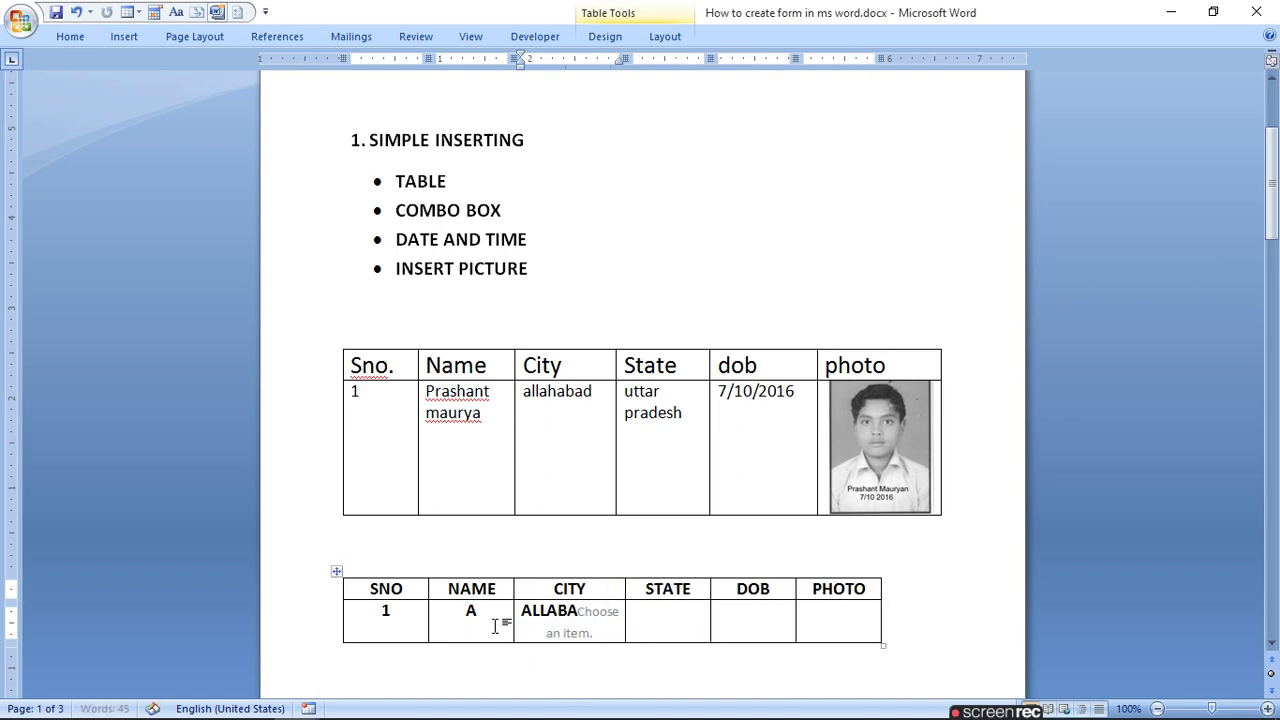
pyautogui.write('D')
# Inspect the trial combo box, then clear the CITY and STATE cells of row two
pyautogui.click(591, 630)
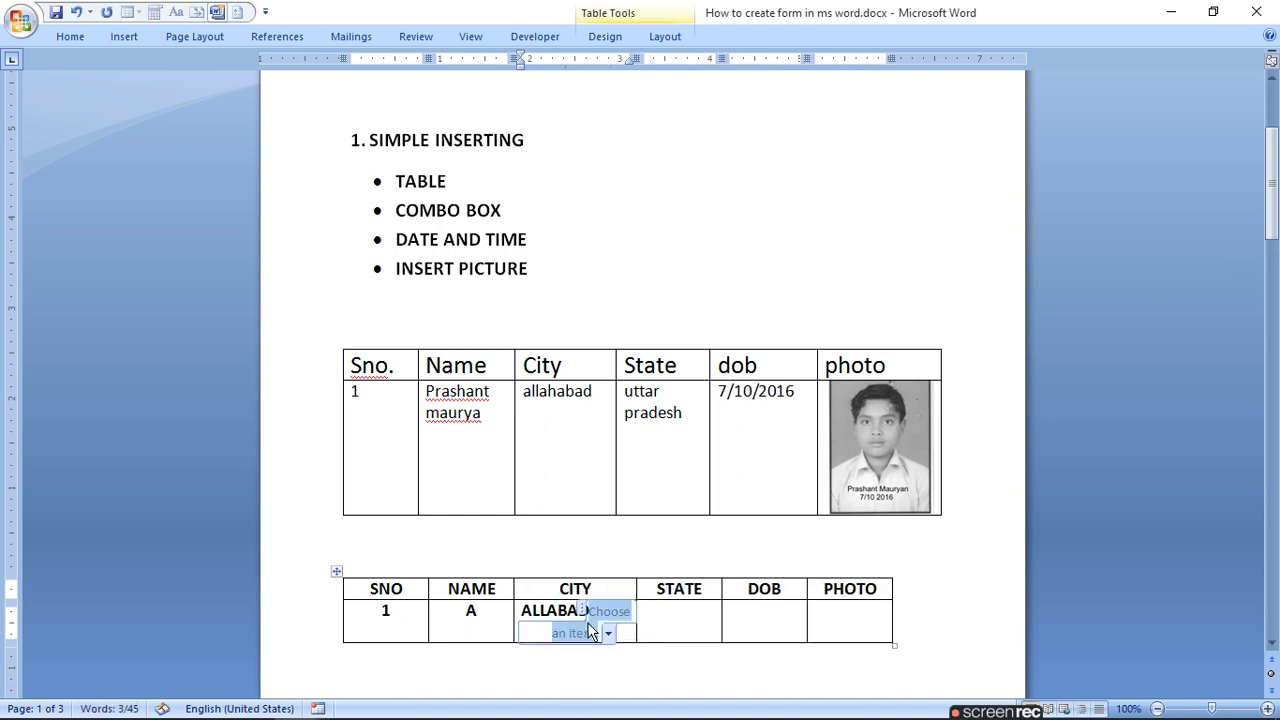
pyautogui.click(607, 633)
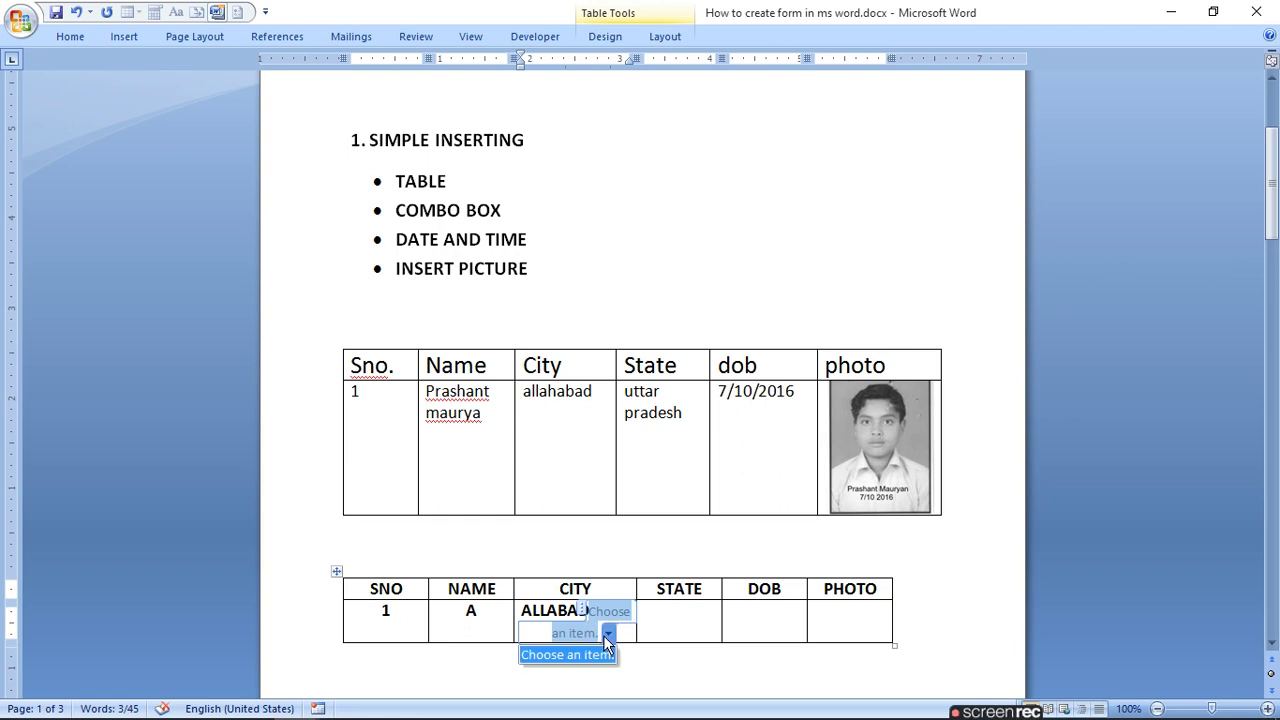
pyautogui.click(578, 657)
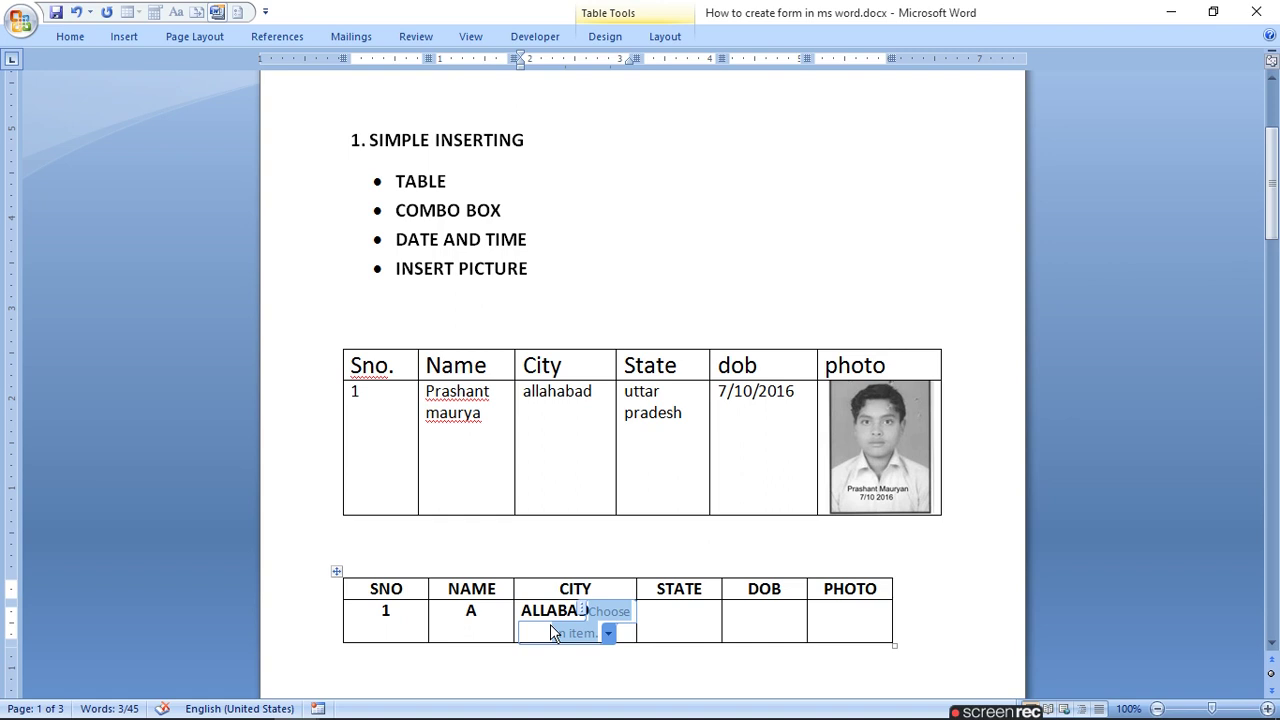
pyautogui.rightClick(550, 624)
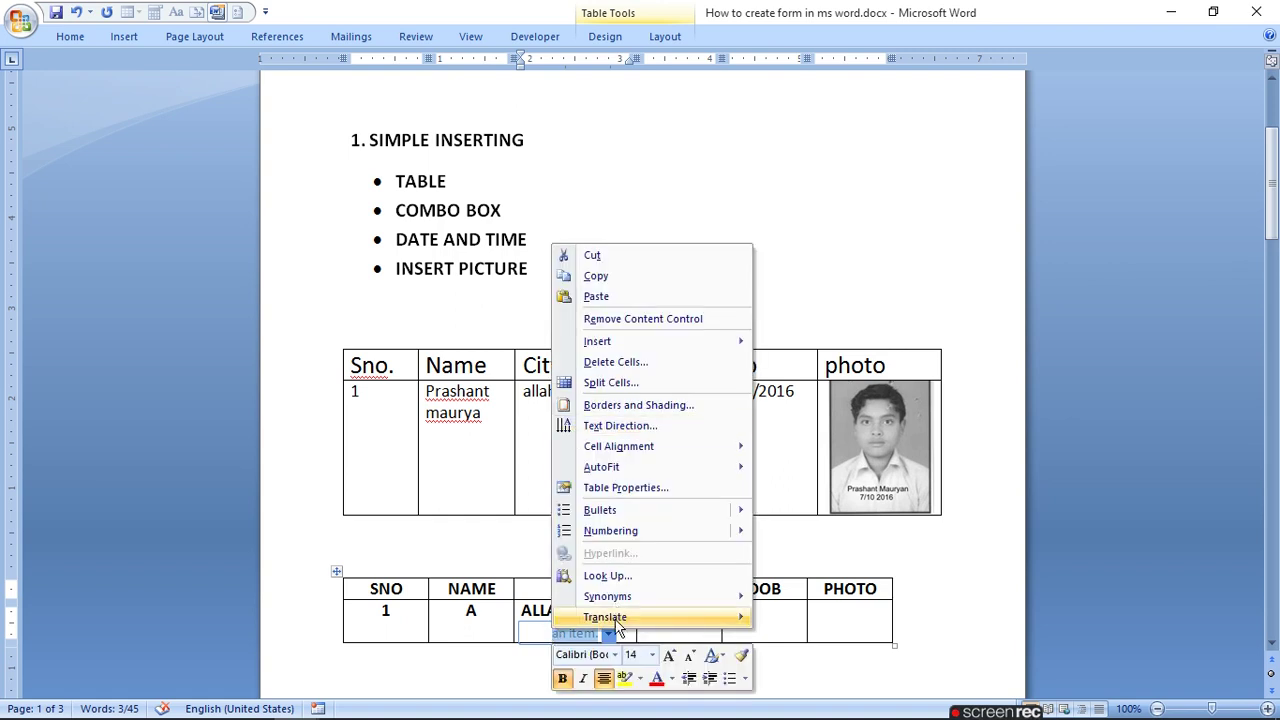
pyautogui.hotkey('alt', 'Tab')
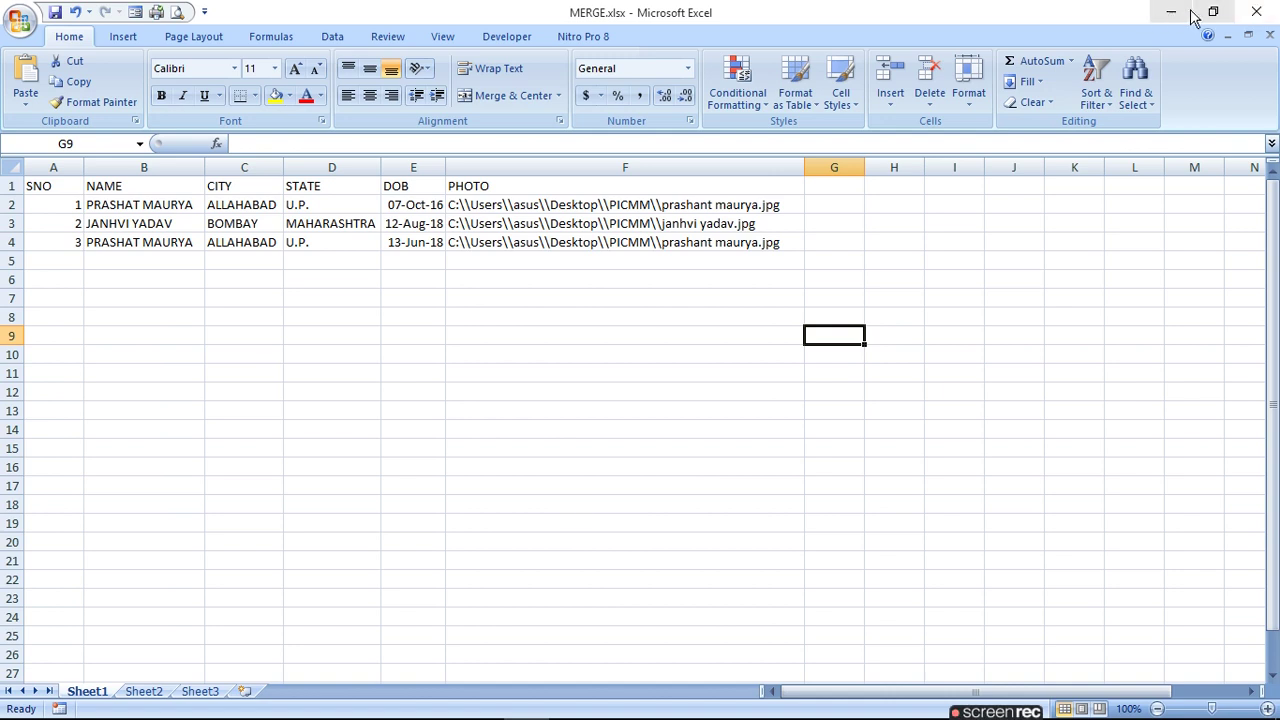
pyautogui.click(1172, 12)
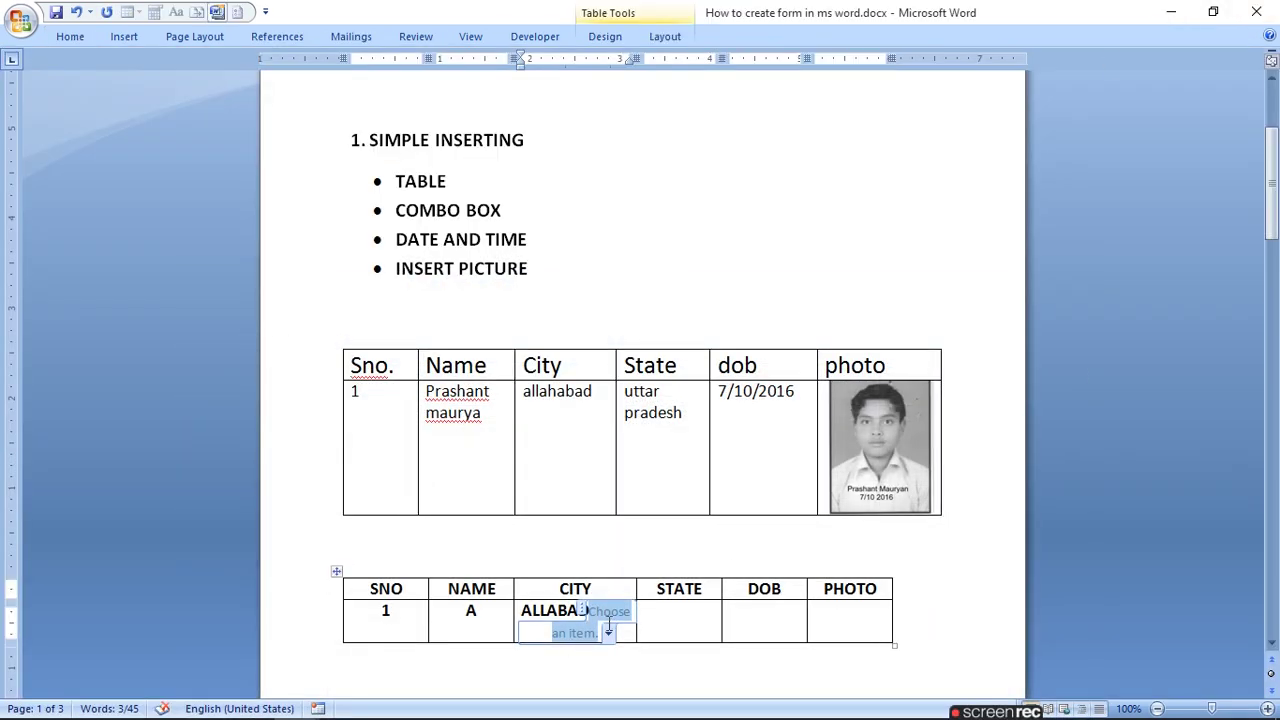
pyautogui.click(528, 606)
pyautogui.click(590, 612)
pyautogui.moveTo(522, 610); pyautogui.dragTo(677, 614)
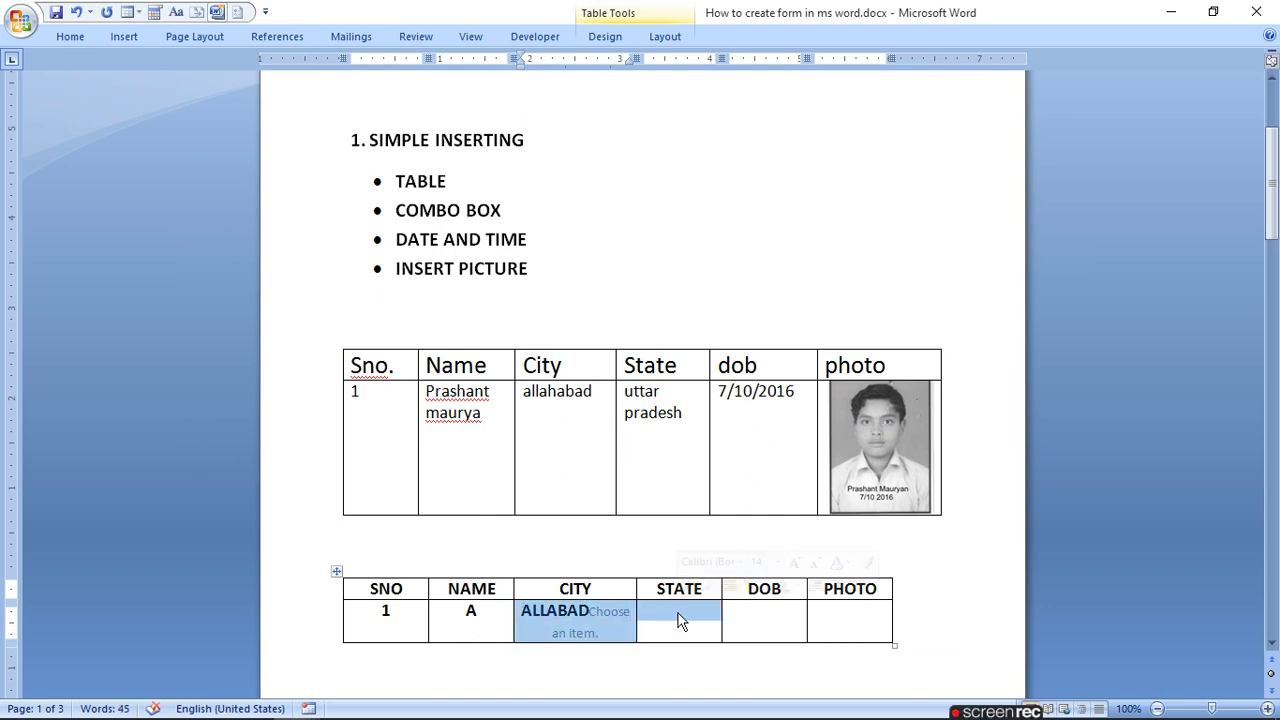
pyautogui.press('Delete')
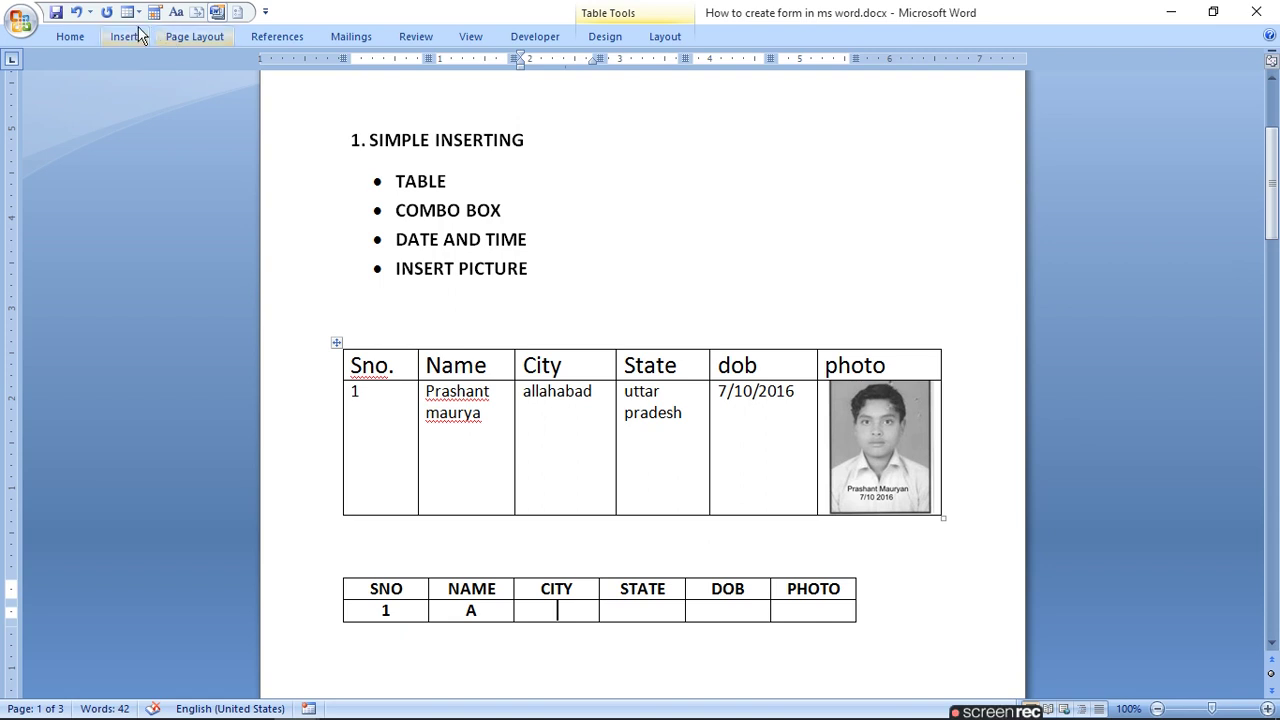
# Insert a Combo Box content control into the empty CITY cell and select it
pyautogui.click(538, 36)
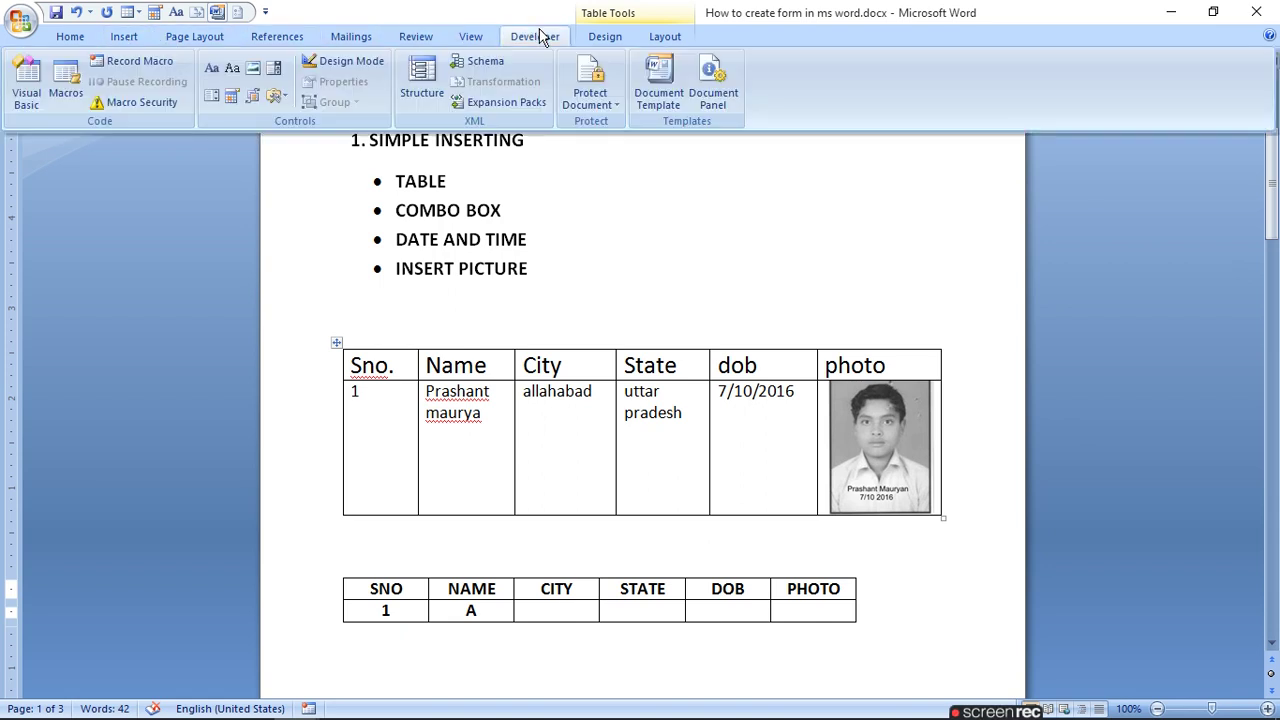
pyautogui.click(273, 69)
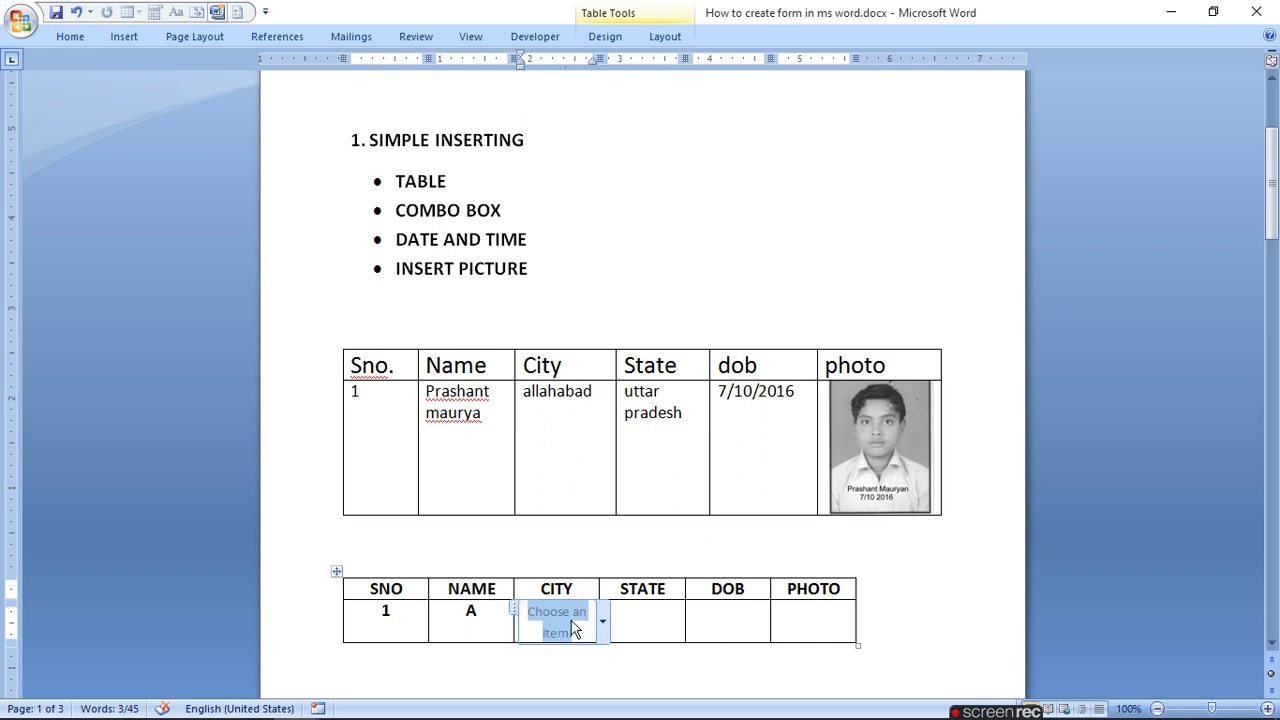
pyautogui.click(516, 620)
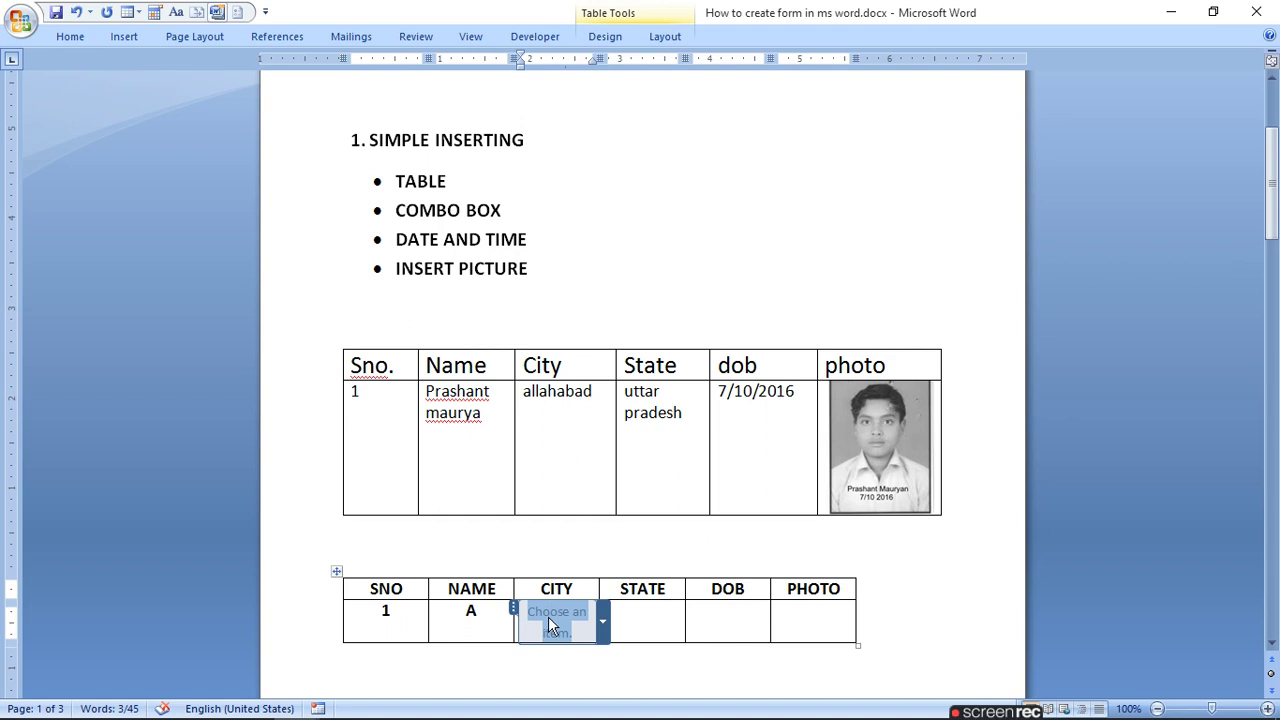
pyautogui.rightClick(548, 616)
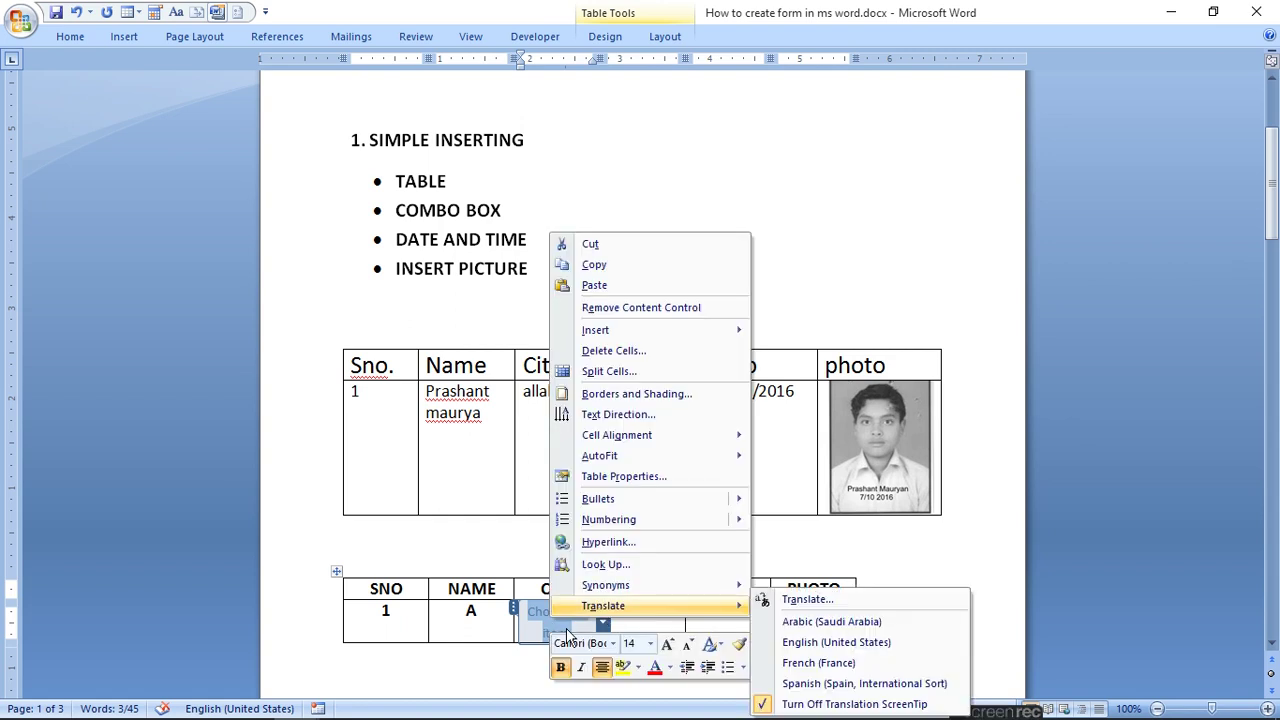
pyautogui.press('Escape')
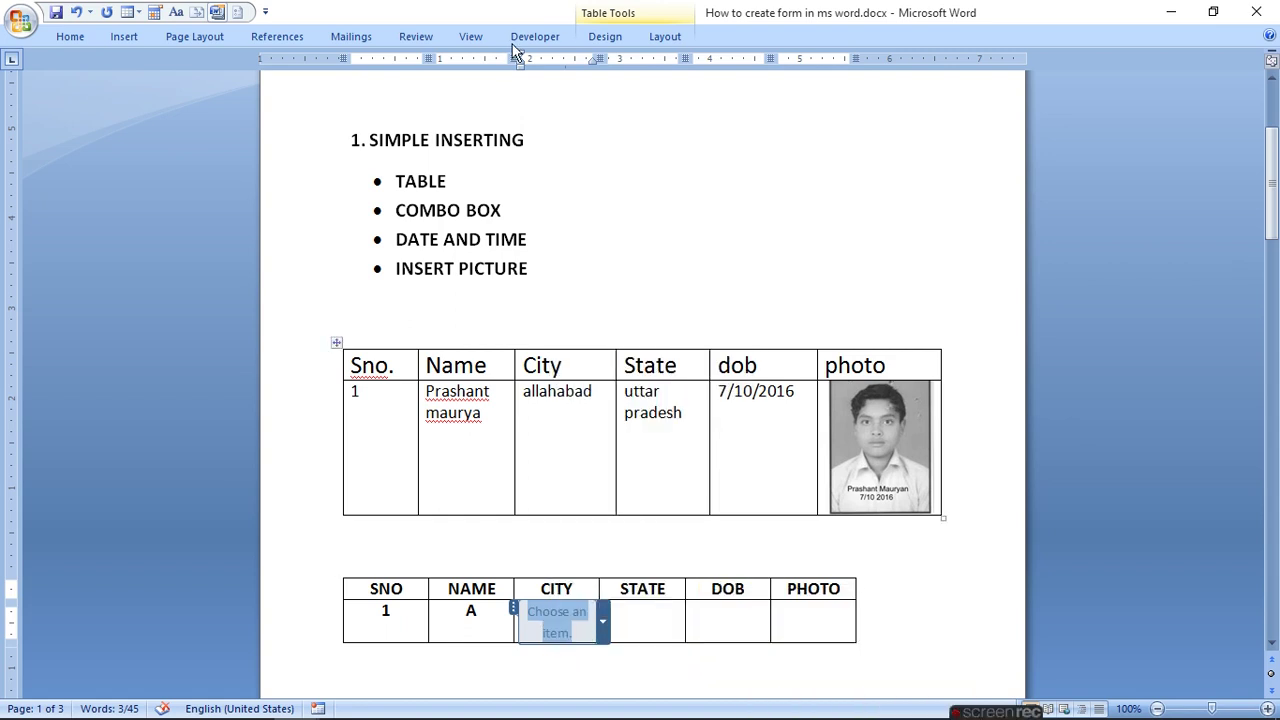
pyautogui.click(535, 36)
# Title the combo box CITY and add PRYAGRAJ, MUMBAI and LUCKNOW as choices
pyautogui.click(340, 82)
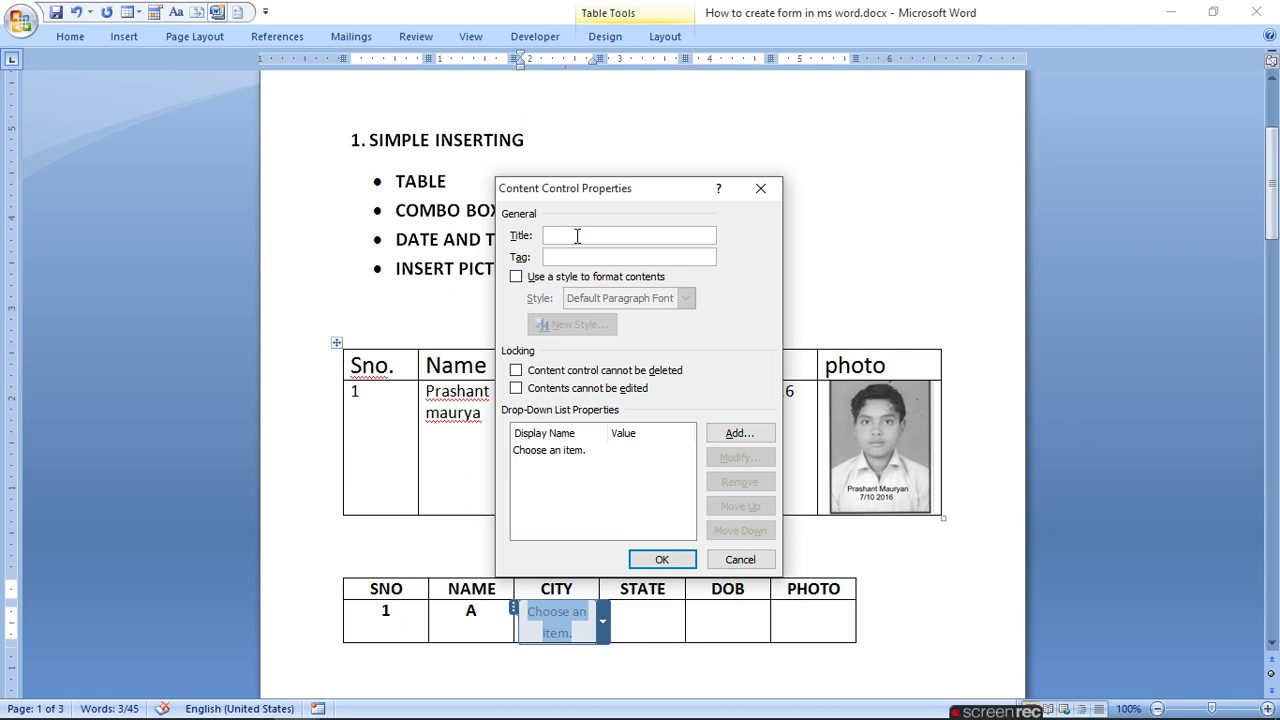
pyautogui.write('CITY')
pyautogui.click(740, 436)
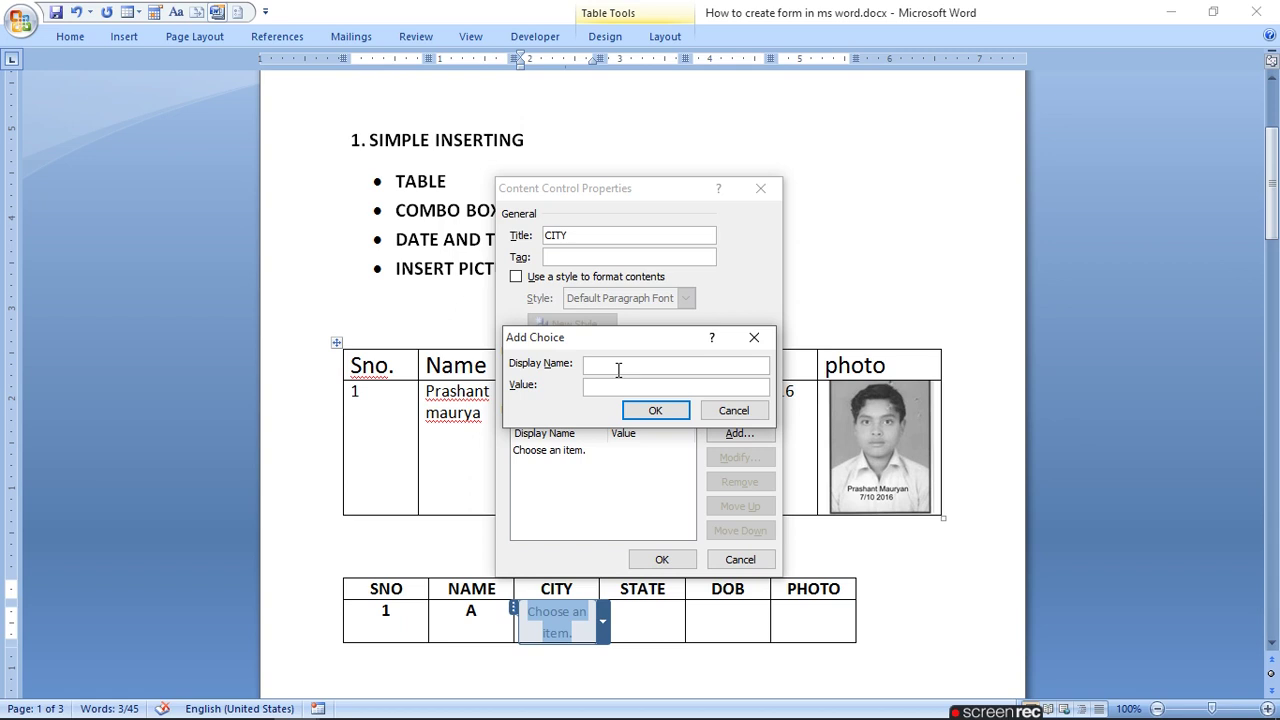
pyautogui.write('PRYAGRAJ')
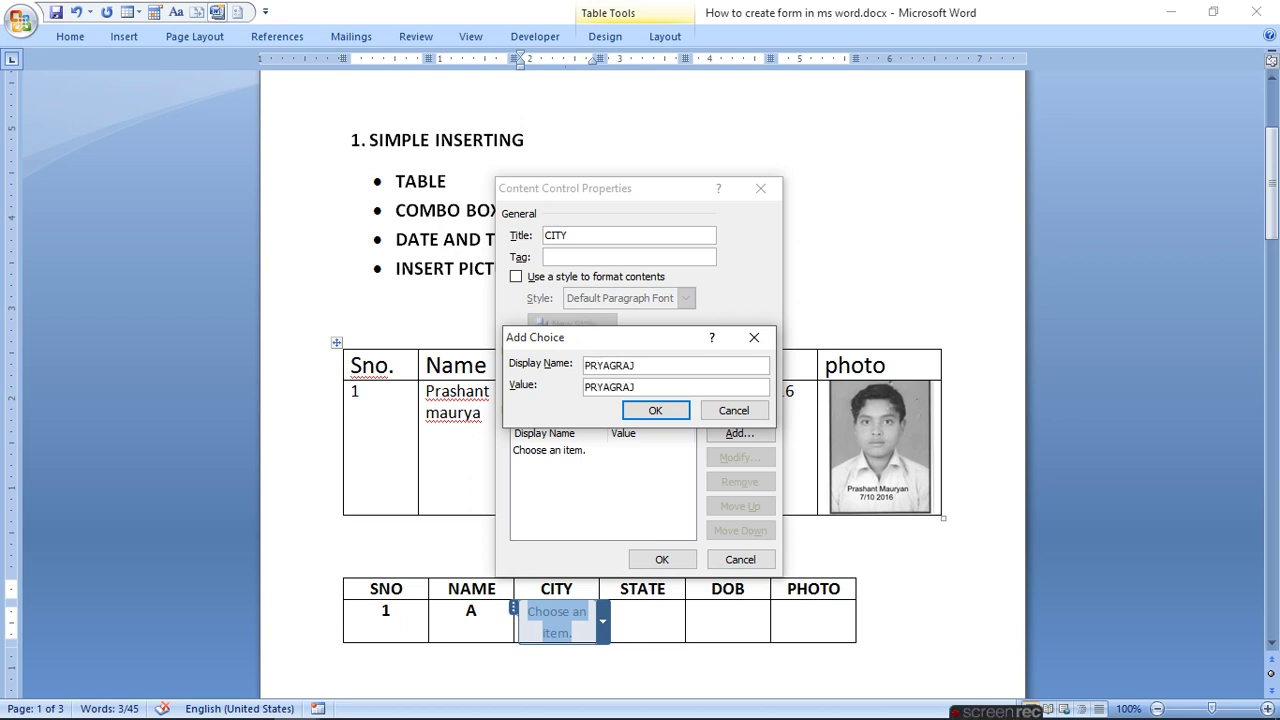
pyautogui.click(672, 412)
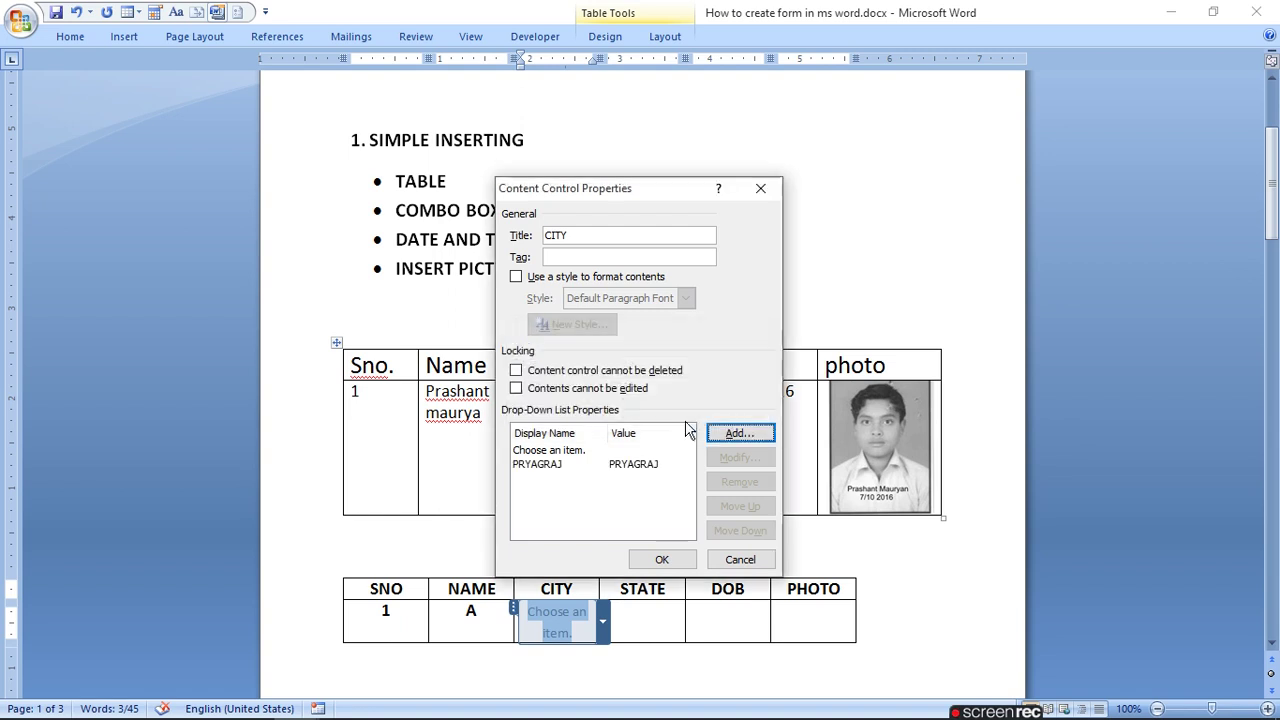
pyautogui.click(731, 437)
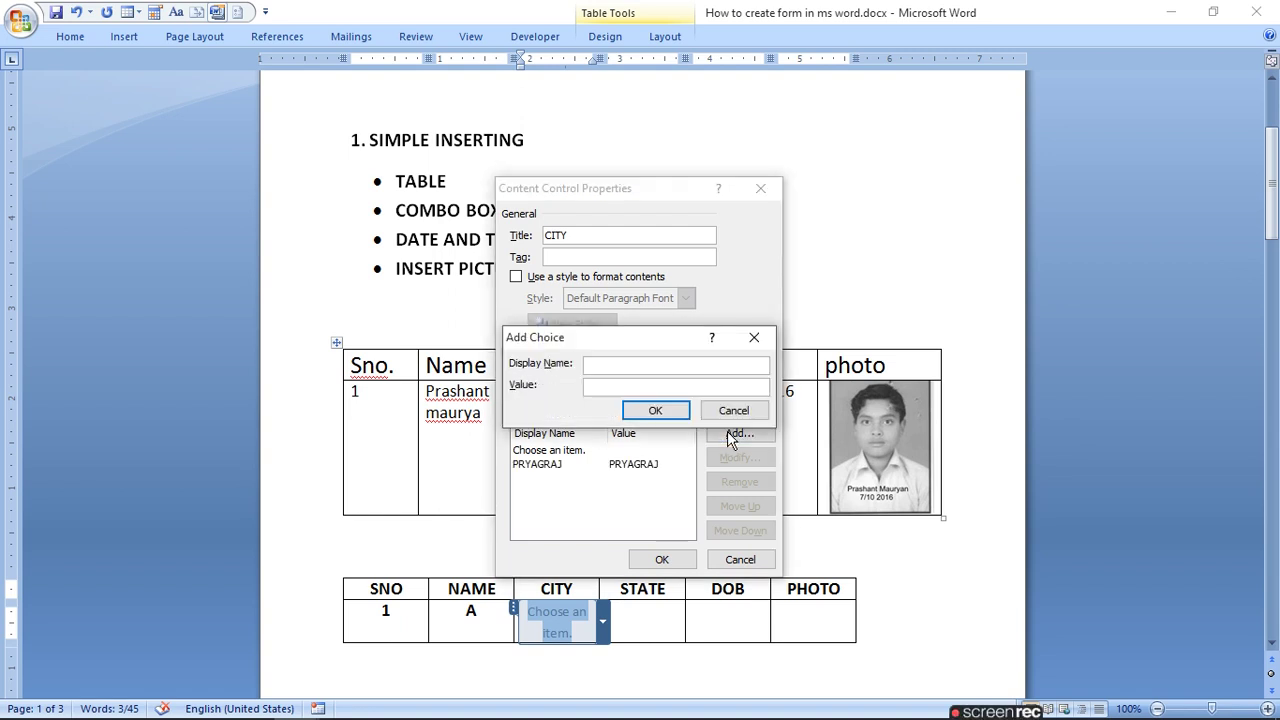
pyautogui.write('MUMBAI')
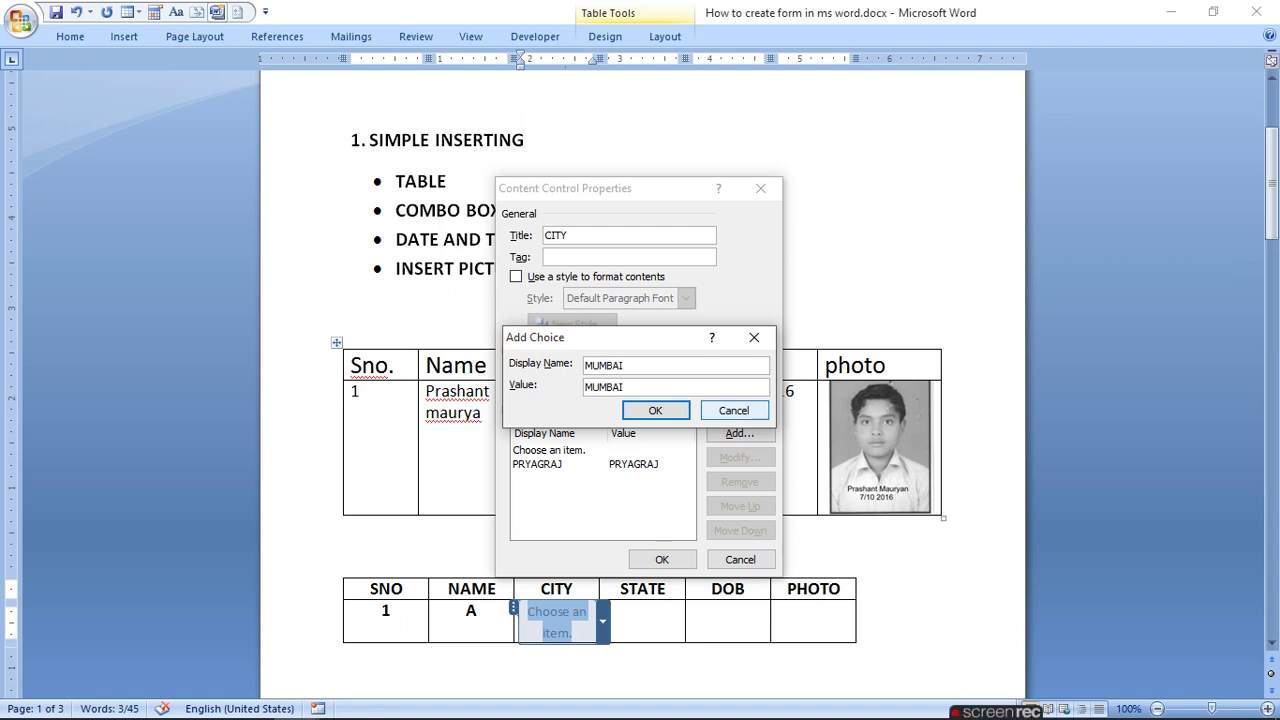
pyautogui.click(648, 411)
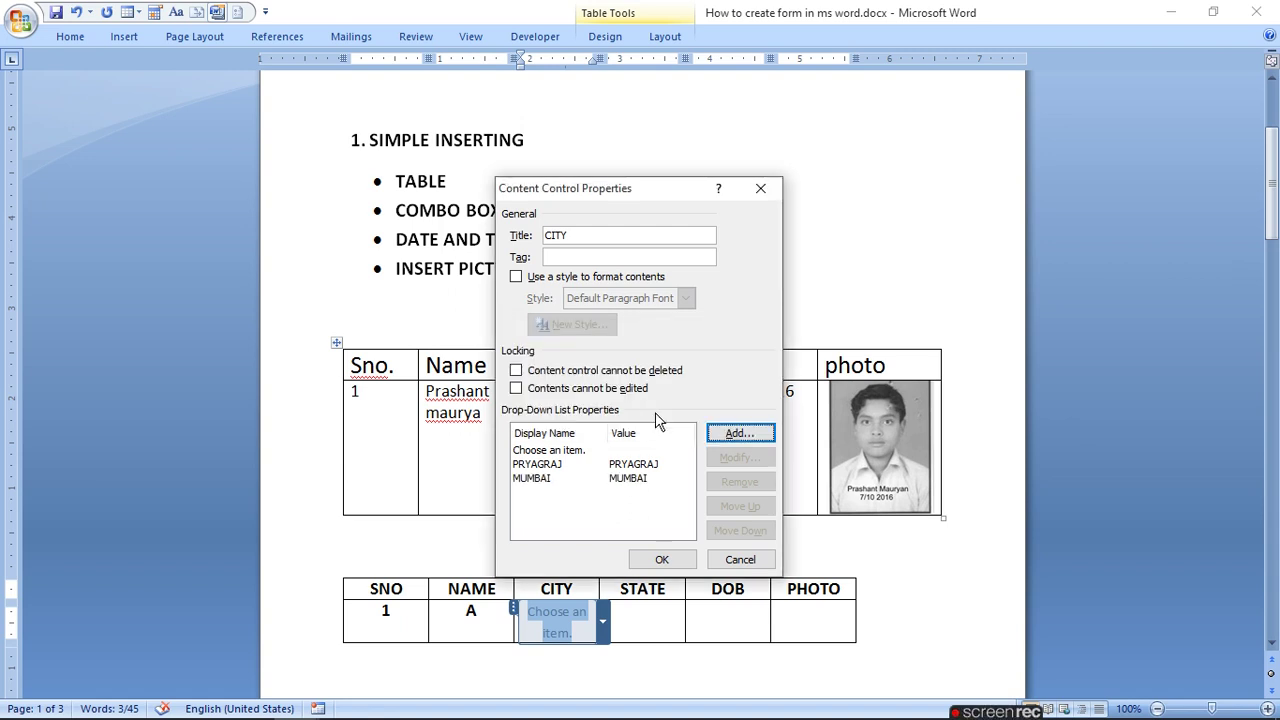
pyautogui.write('LUCKNOW')
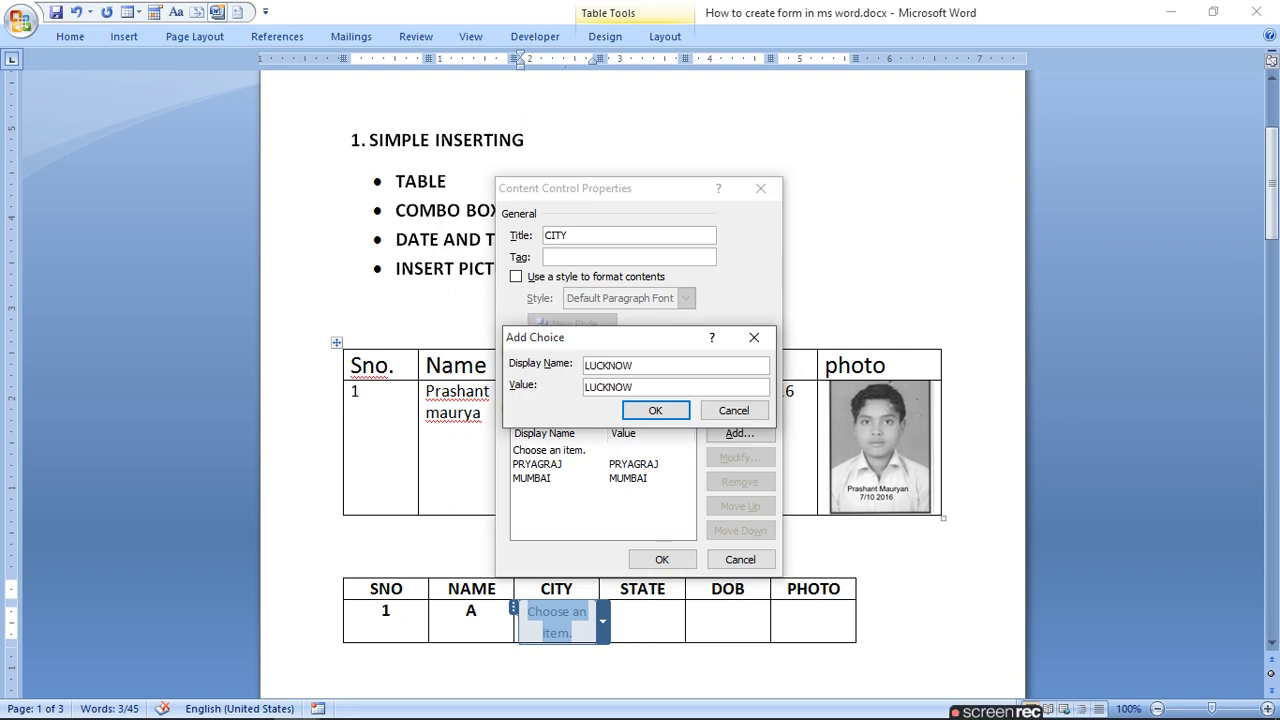
pyautogui.click(673, 410)
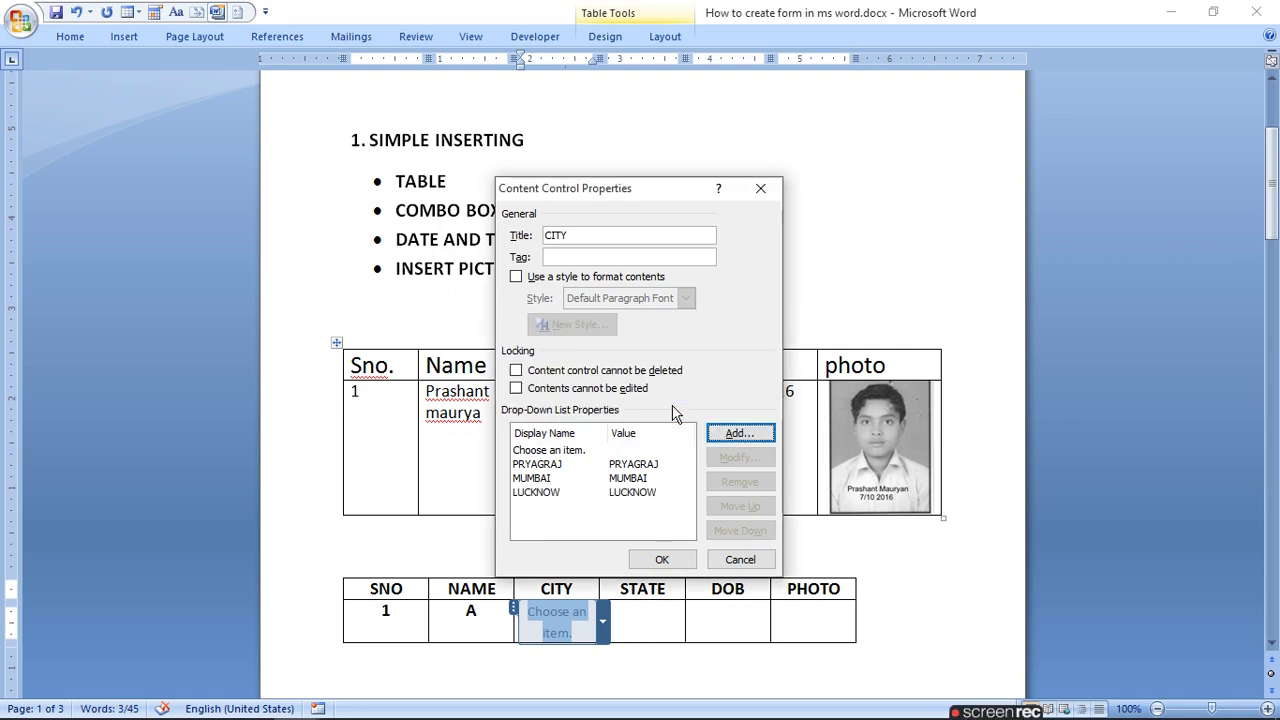
pyautogui.click(663, 559)
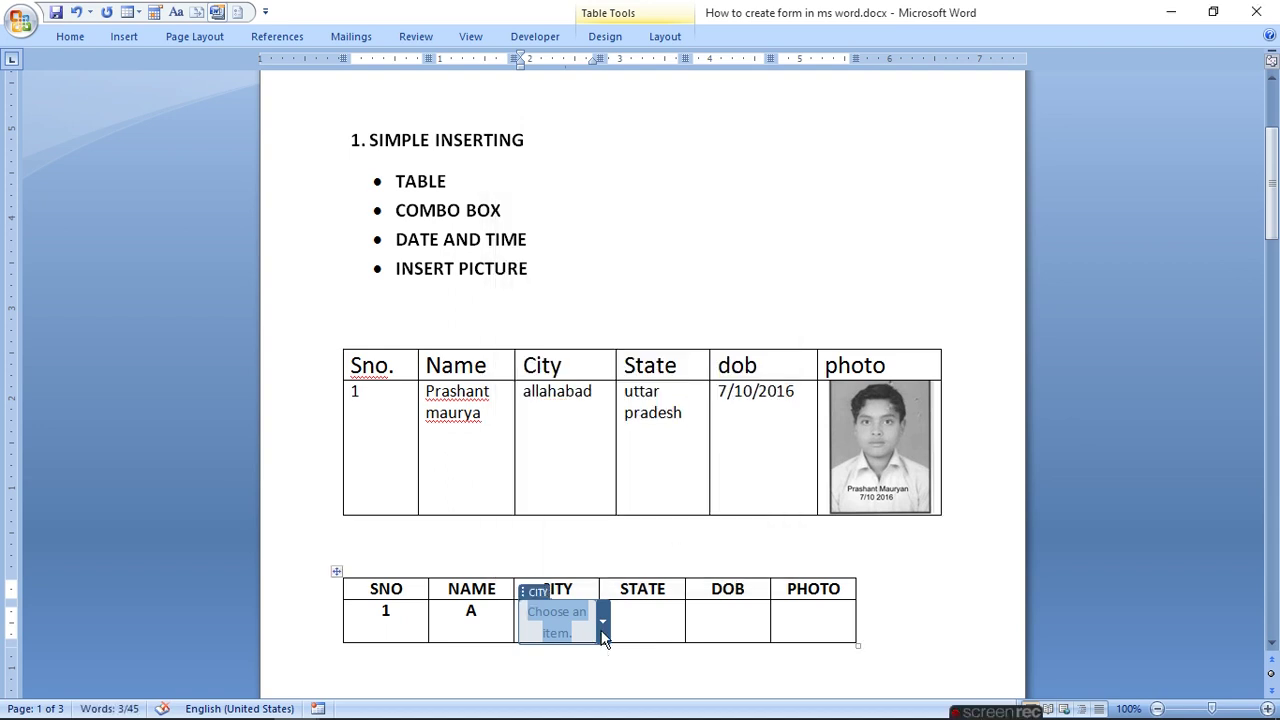
# Check the CITY drop-down list, then move into the STATE cell
pyautogui.click(603, 625)
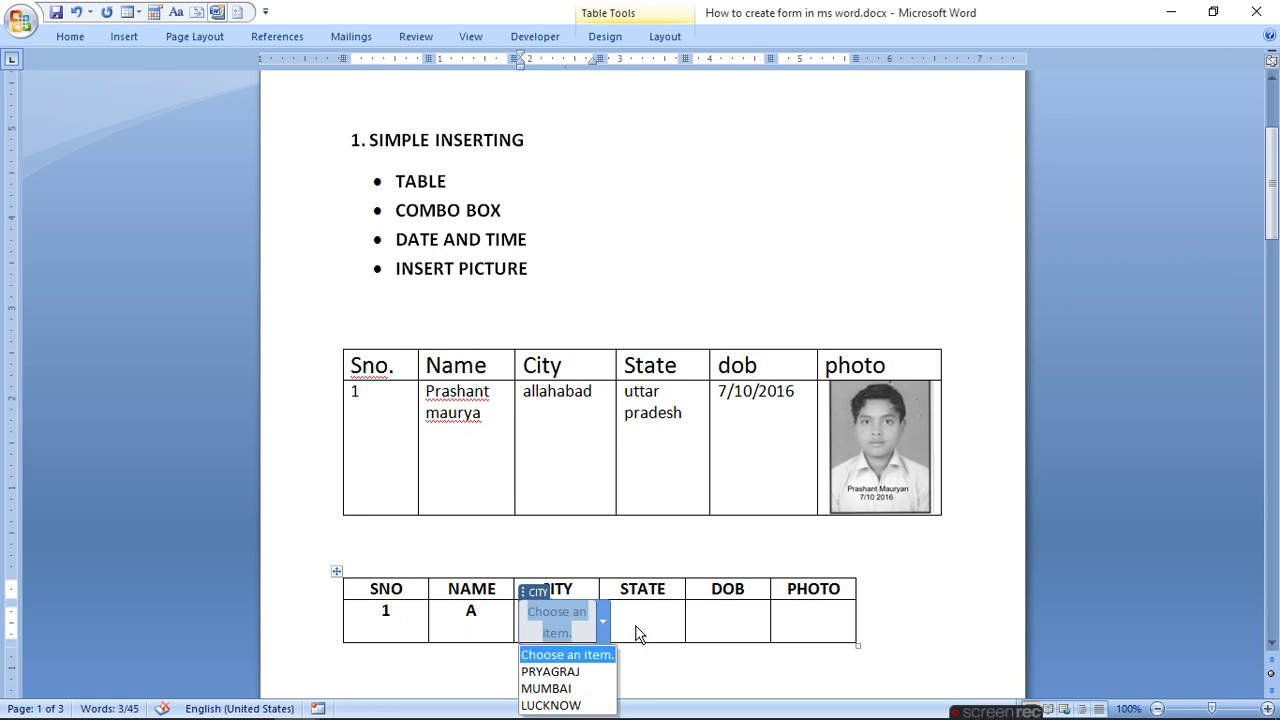
pyautogui.click(643, 625)
pyautogui.click(646, 617)
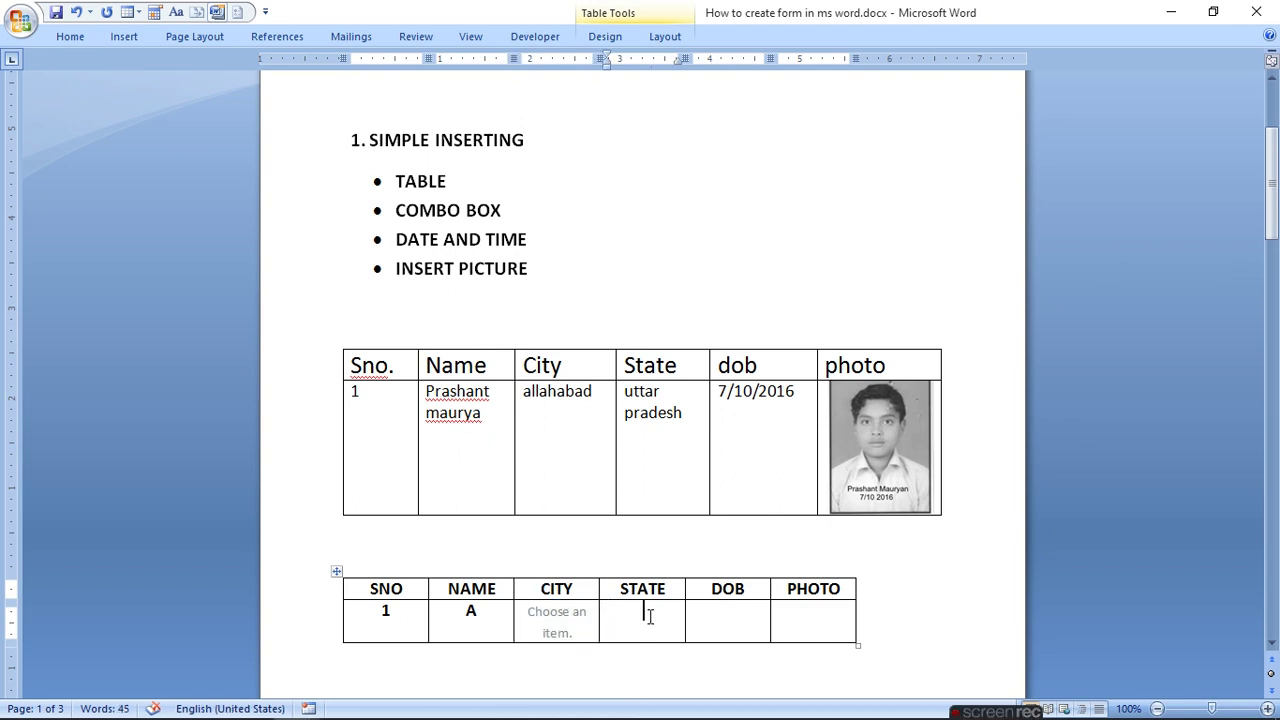
# Insert a Combo Box content control into the STATE cell
pyautogui.click(525, 38)
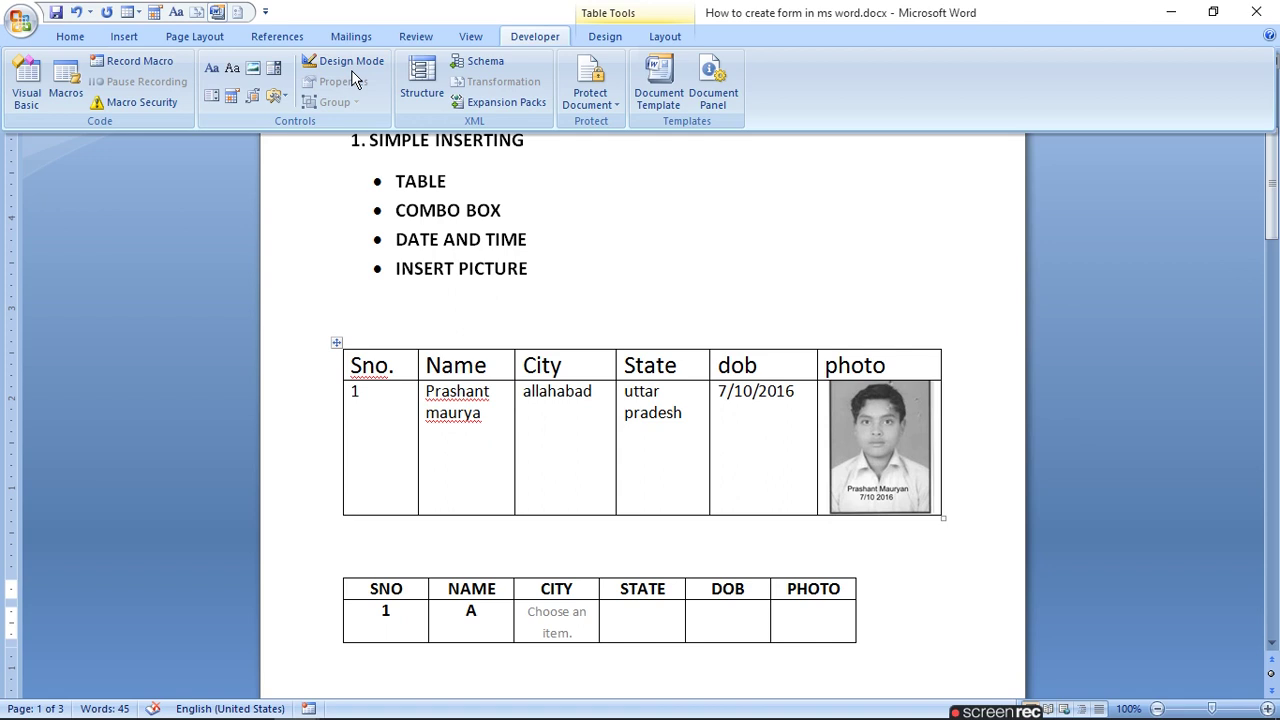
pyautogui.click(273, 68)
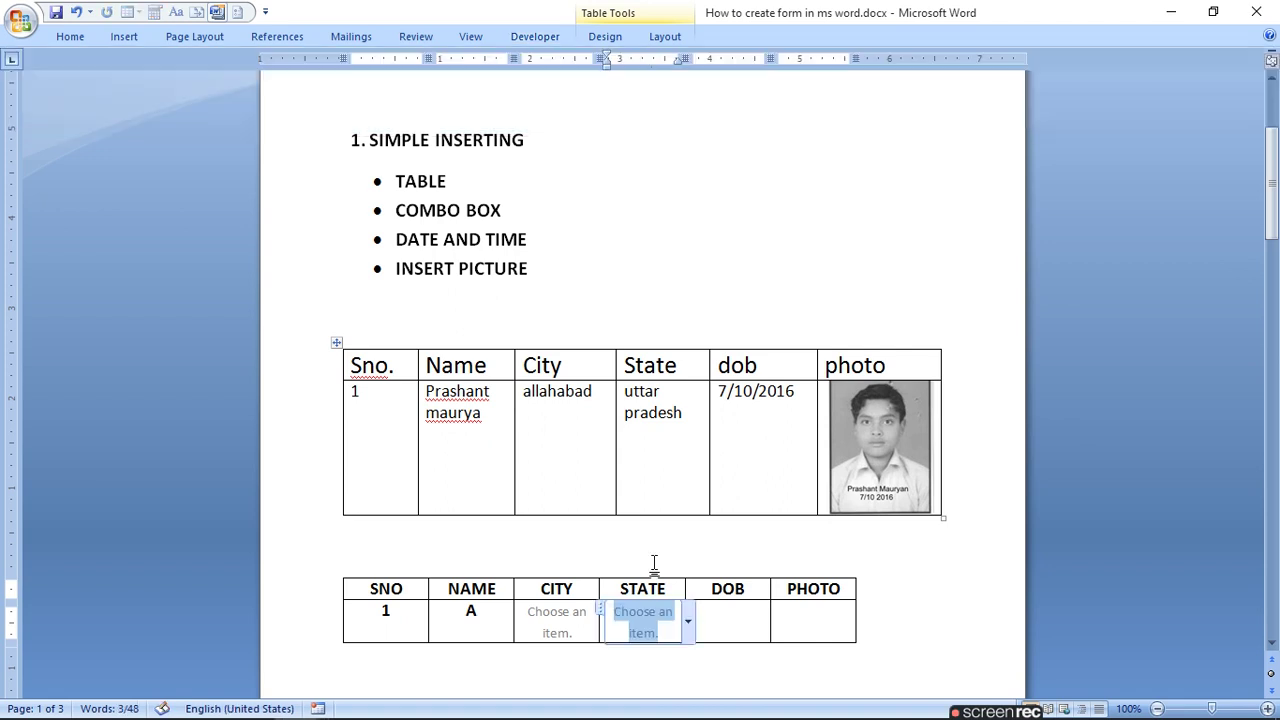
pyautogui.rightClick(607, 619)
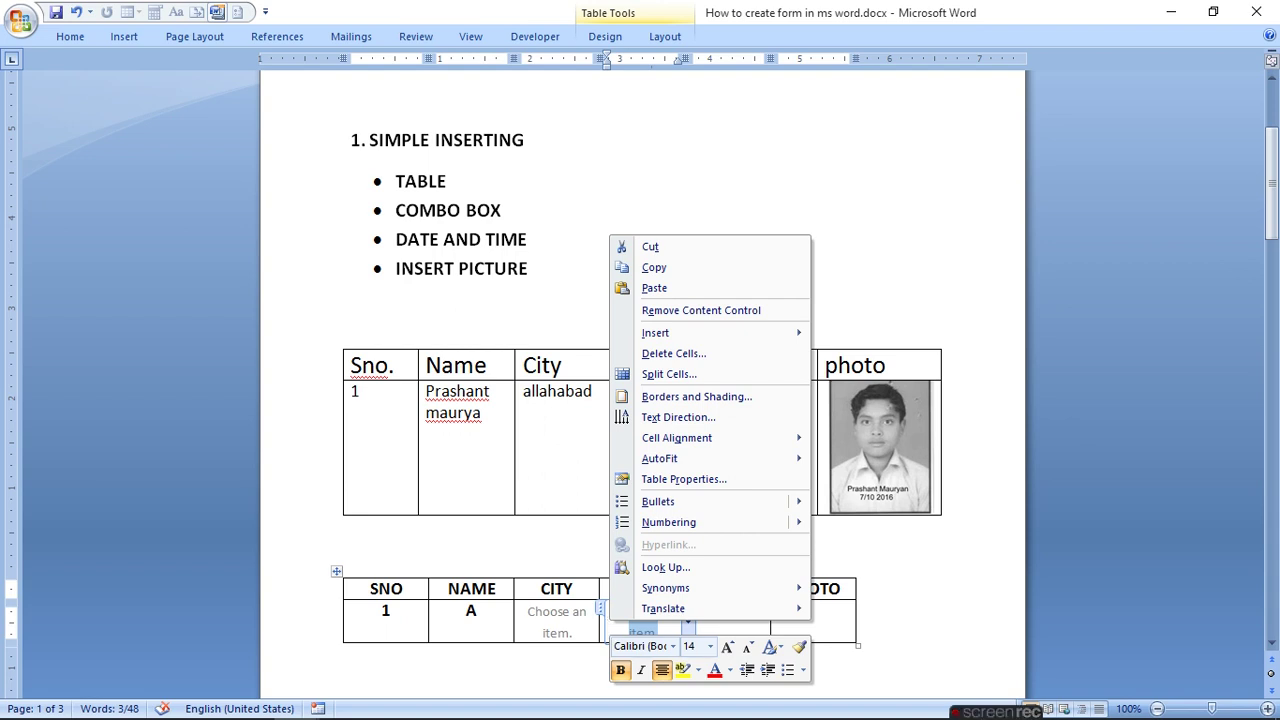
# Title the combo box STATE and add choices UTTAR PRADESH and MAHARASHTRA
pyautogui.click(535, 37)
pyautogui.click(343, 84)
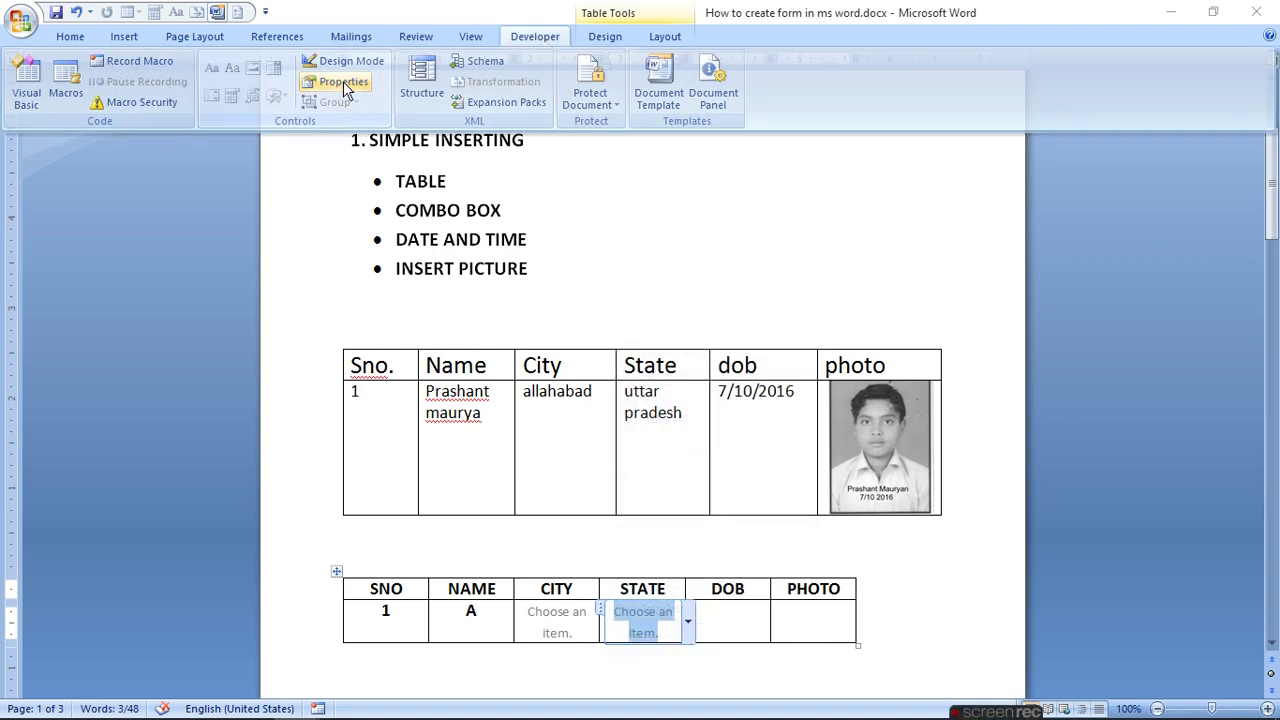
pyautogui.write('STATE')
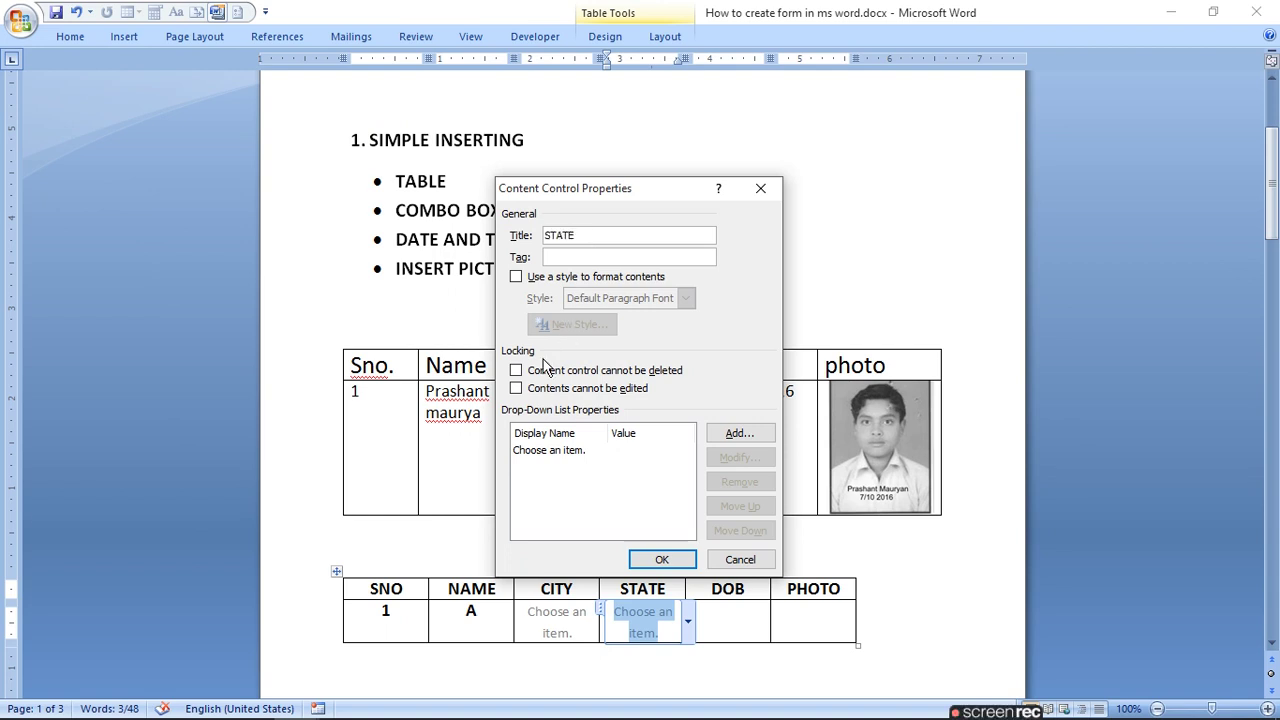
pyautogui.click(745, 434)
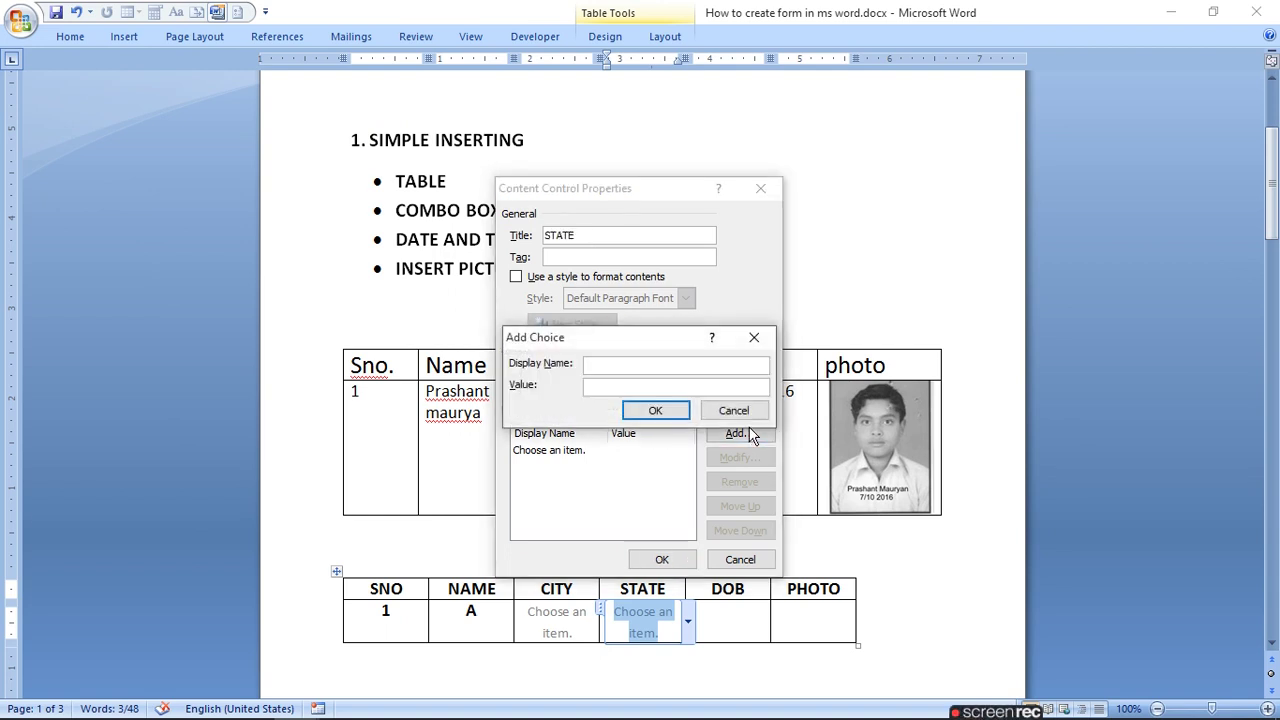
pyautogui.write('UTTAR PRADESH')
pyautogui.click(662, 409)
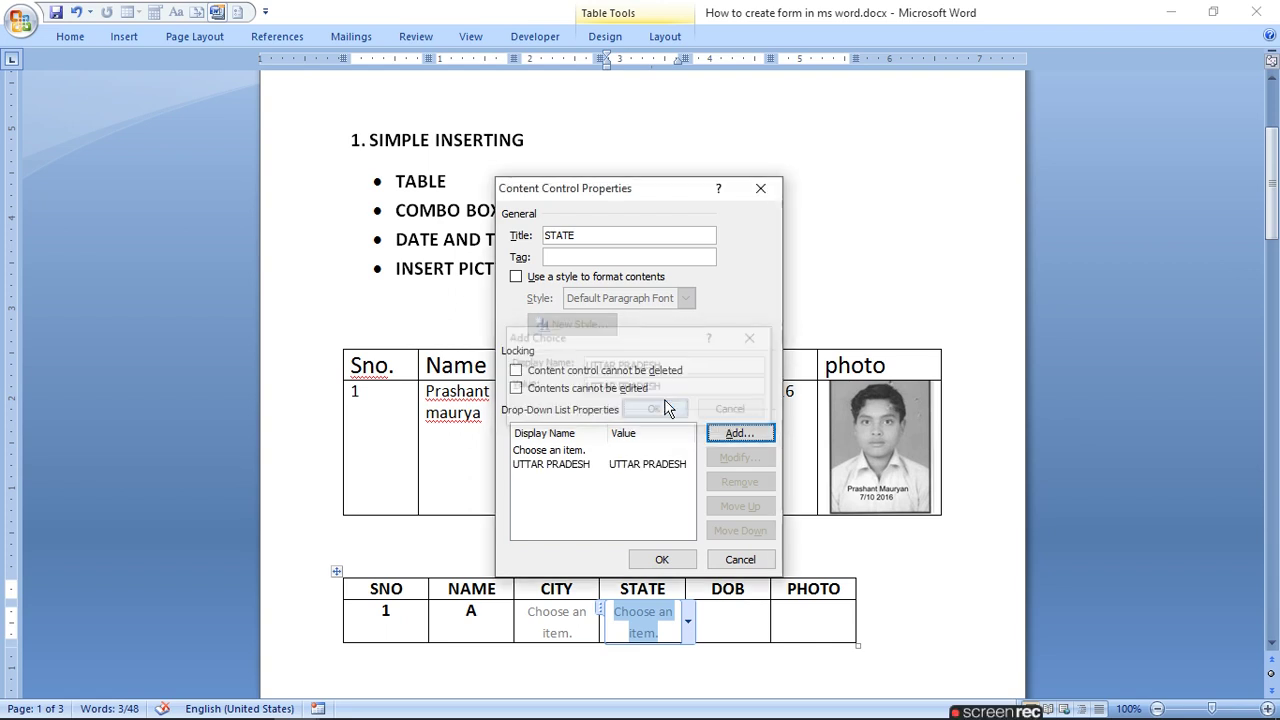
pyautogui.click(738, 438)
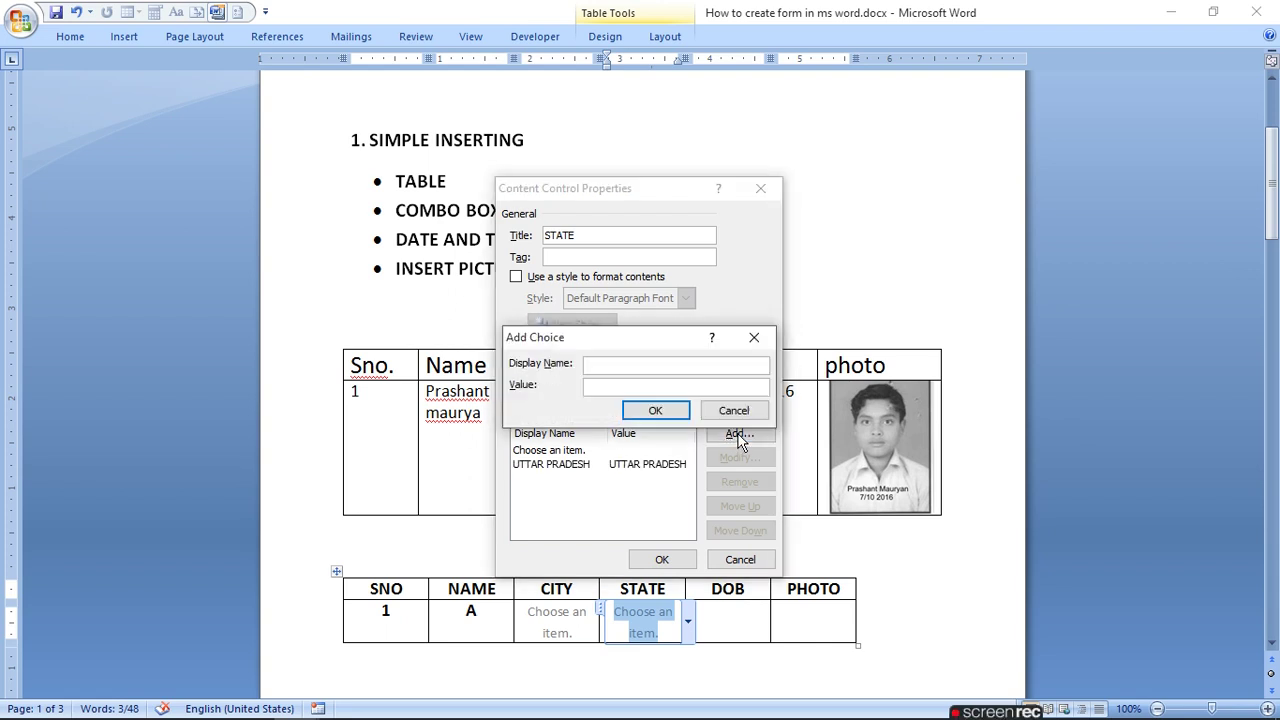
pyautogui.write('MAHAR')
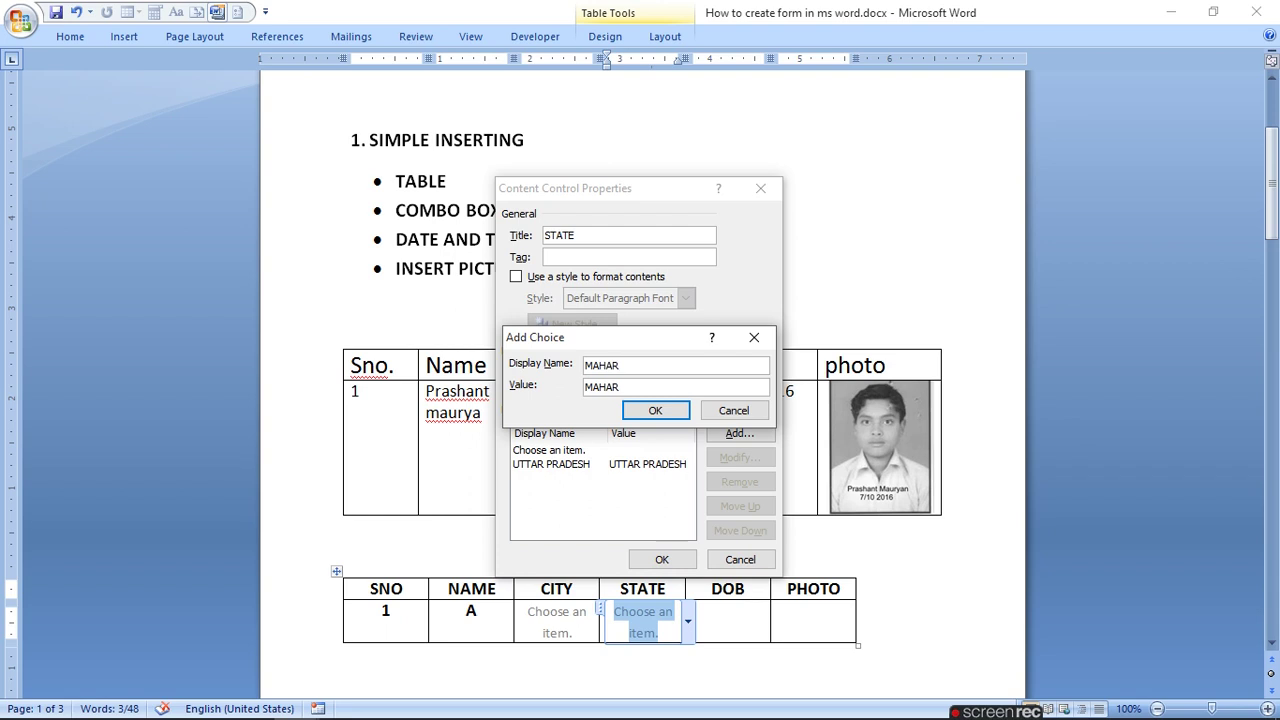
pyautogui.write('ASHTRA')
pyautogui.click(660, 412)
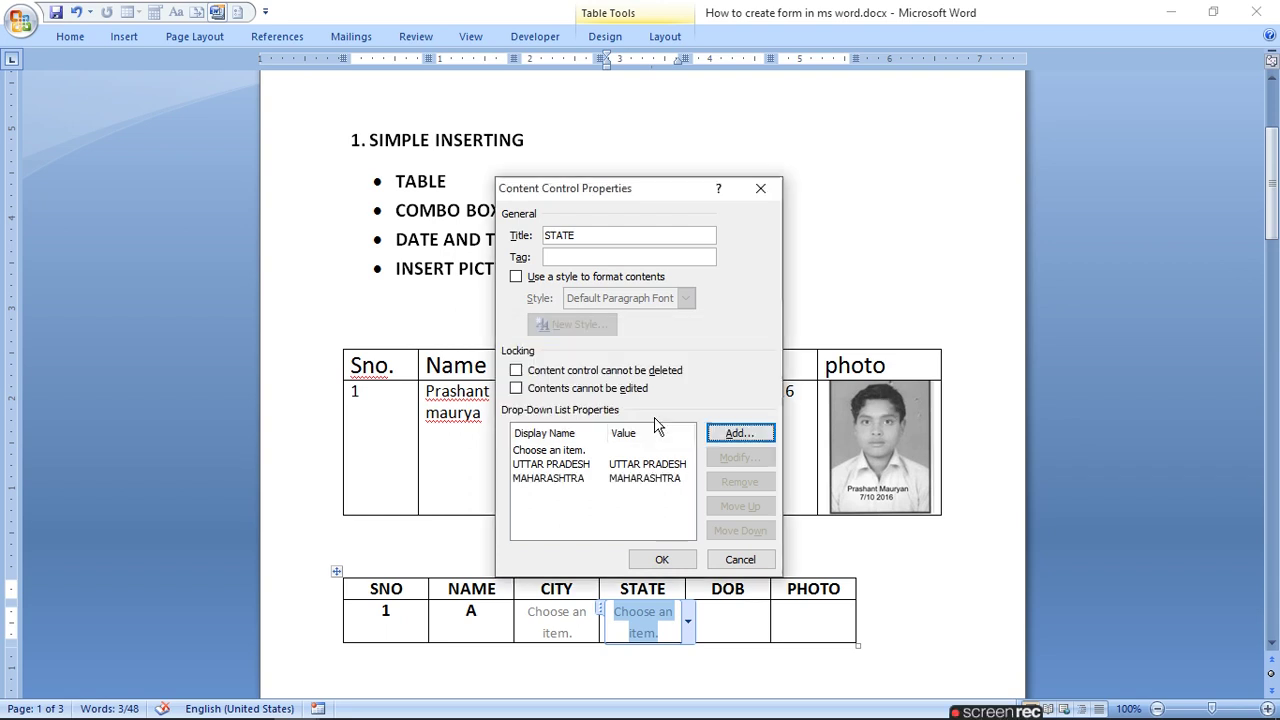
pyautogui.click(662, 559)
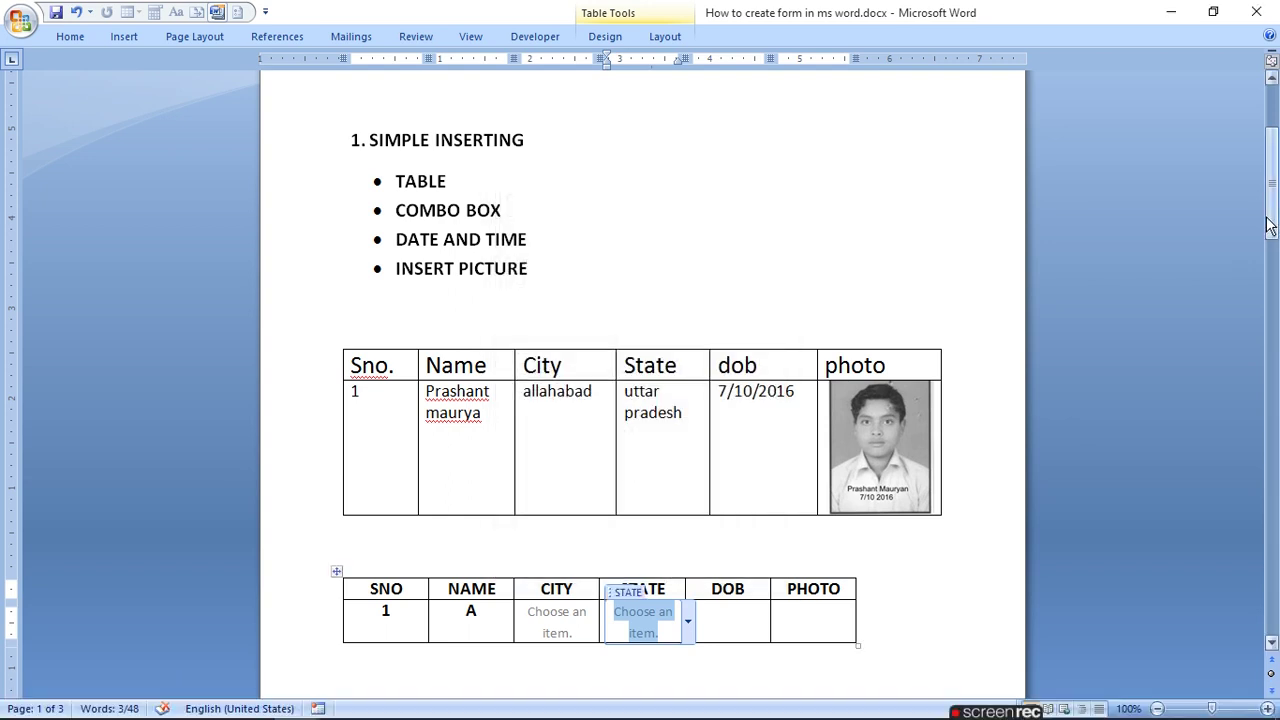
# Pick PRYAGRAJ in the CITY drop-down and UTTAR PRADESH in the STATE drop-down
pyautogui.moveTo(1274, 190)
pyautogui.mouseDown()
pyautogui.moveTo(1277, 250)
pyautogui.moveTo(1277, 225)
pyautogui.mouseUp()
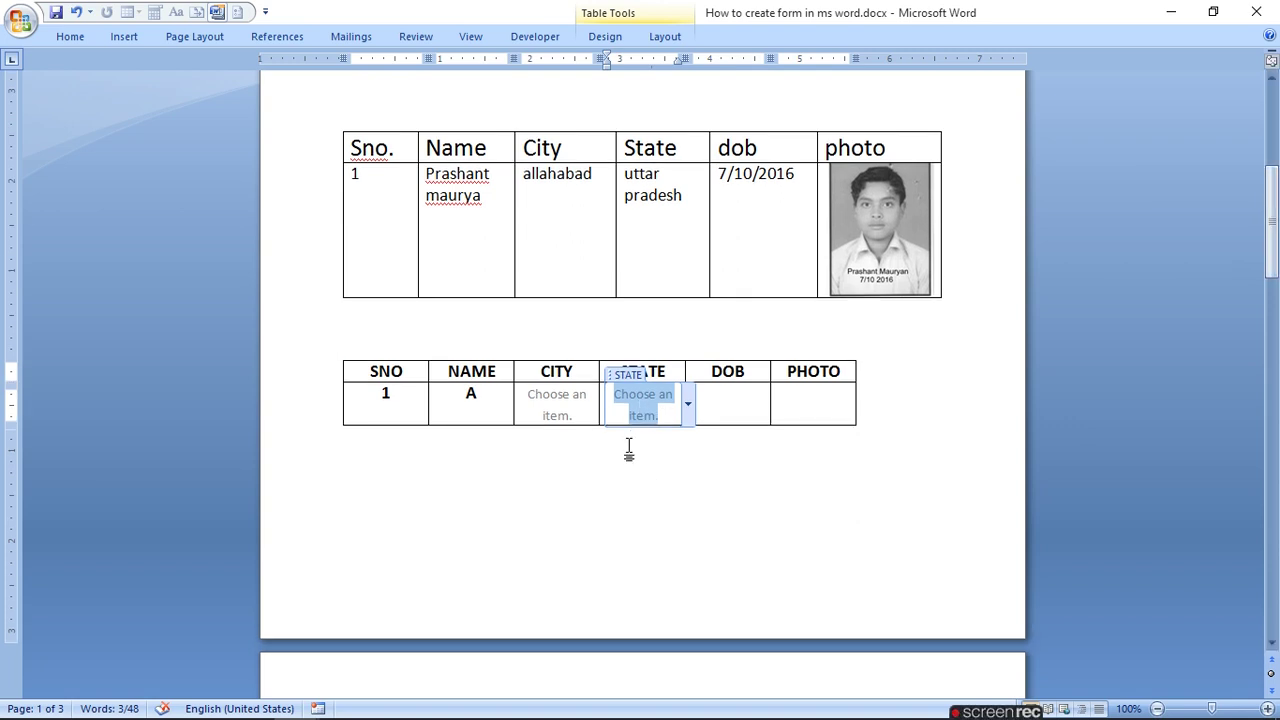
pyautogui.press('Up')
pyautogui.press('Up')
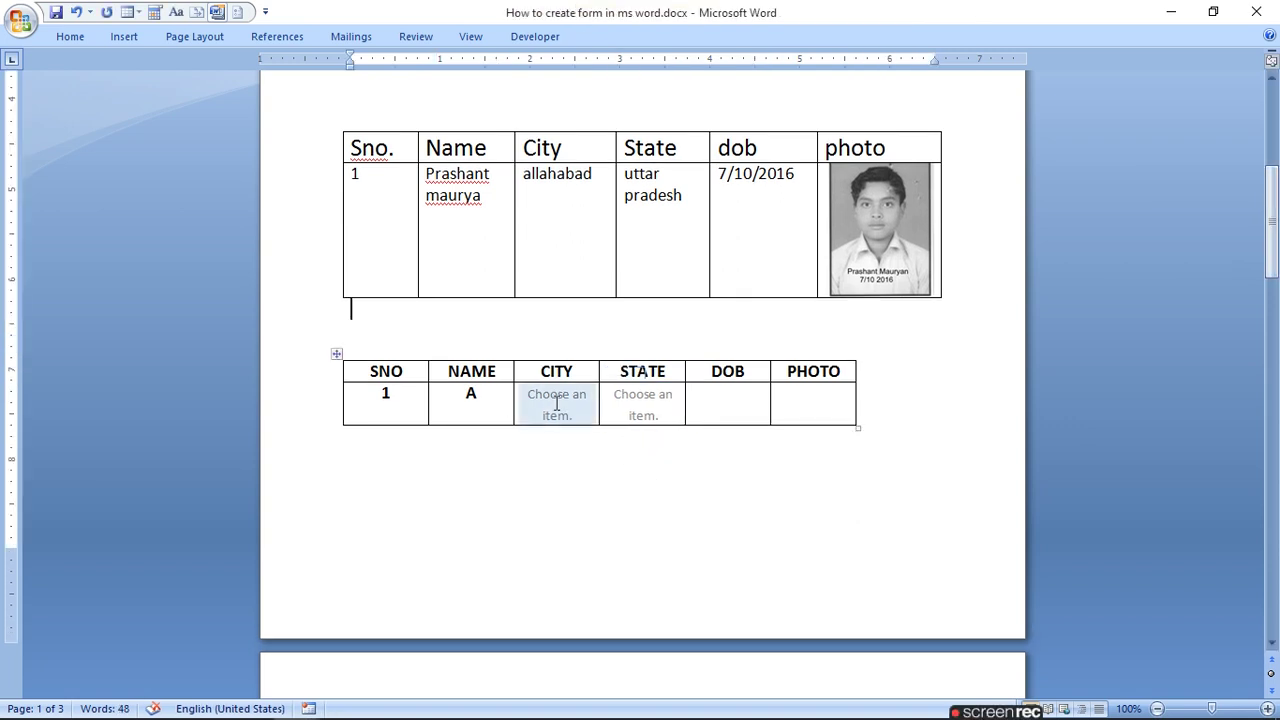
pyautogui.click(565, 394)
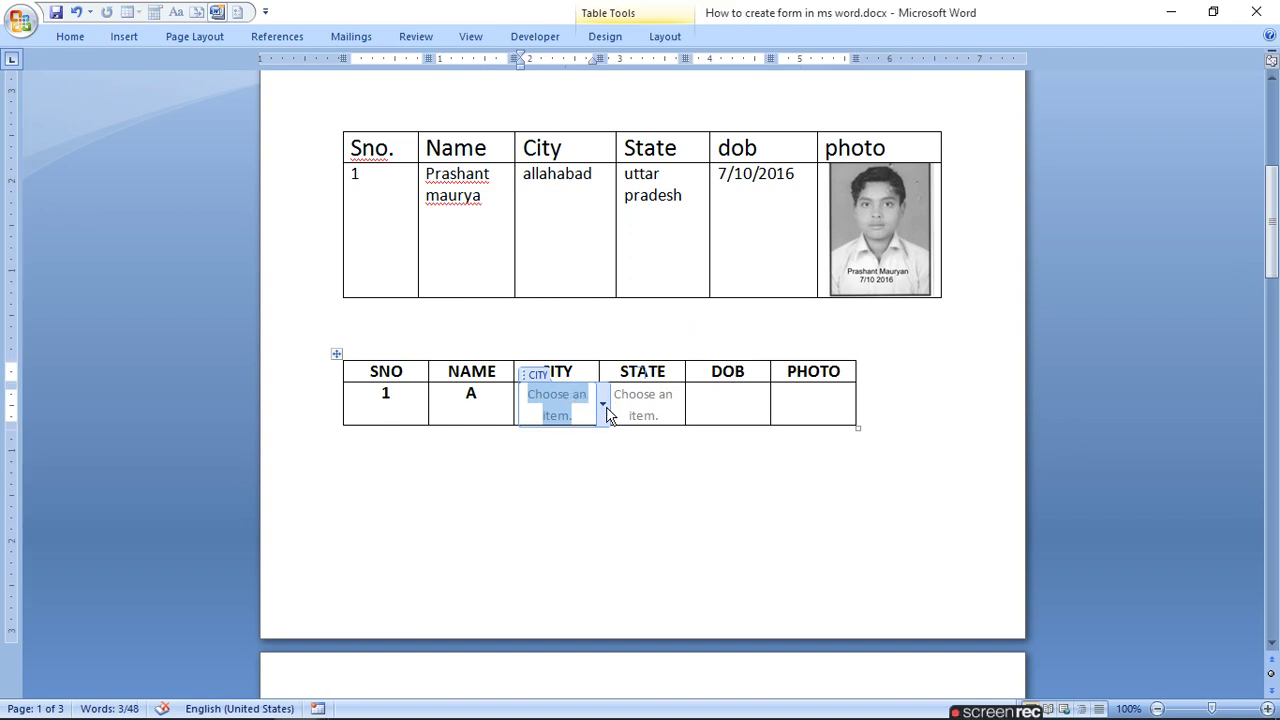
pyautogui.click(605, 406)
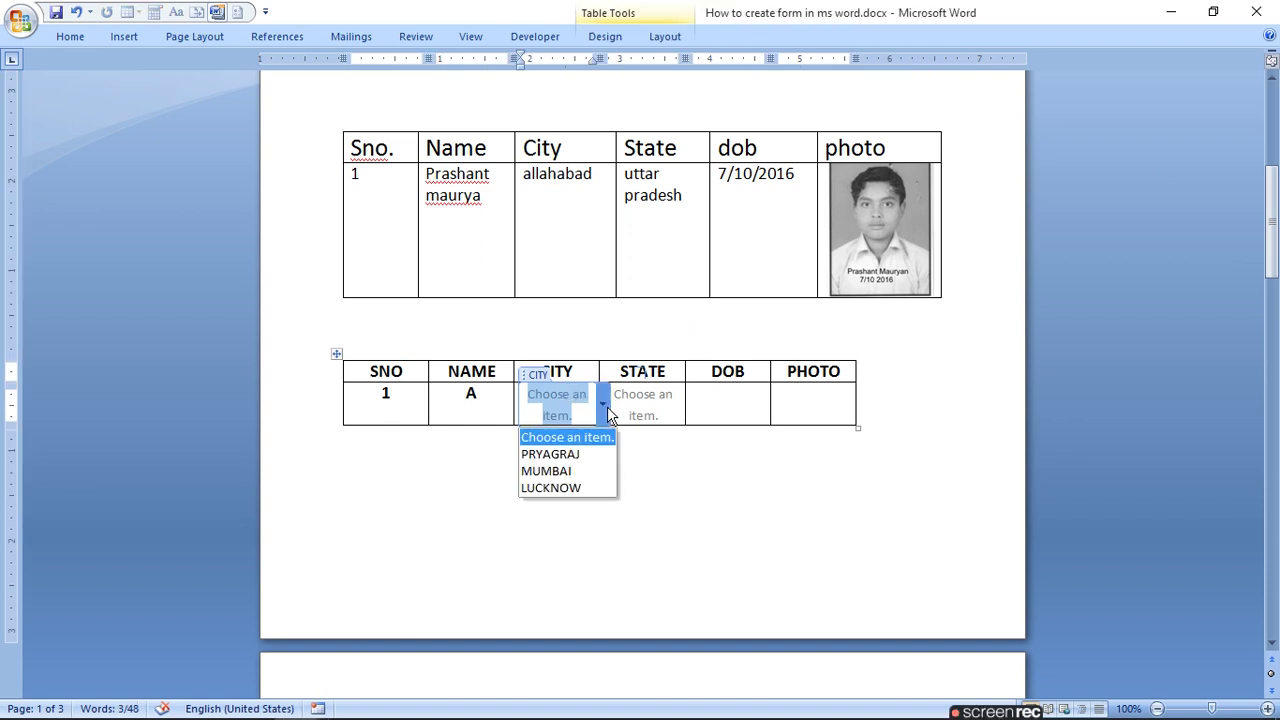
pyautogui.click(590, 454)
pyautogui.click(660, 405)
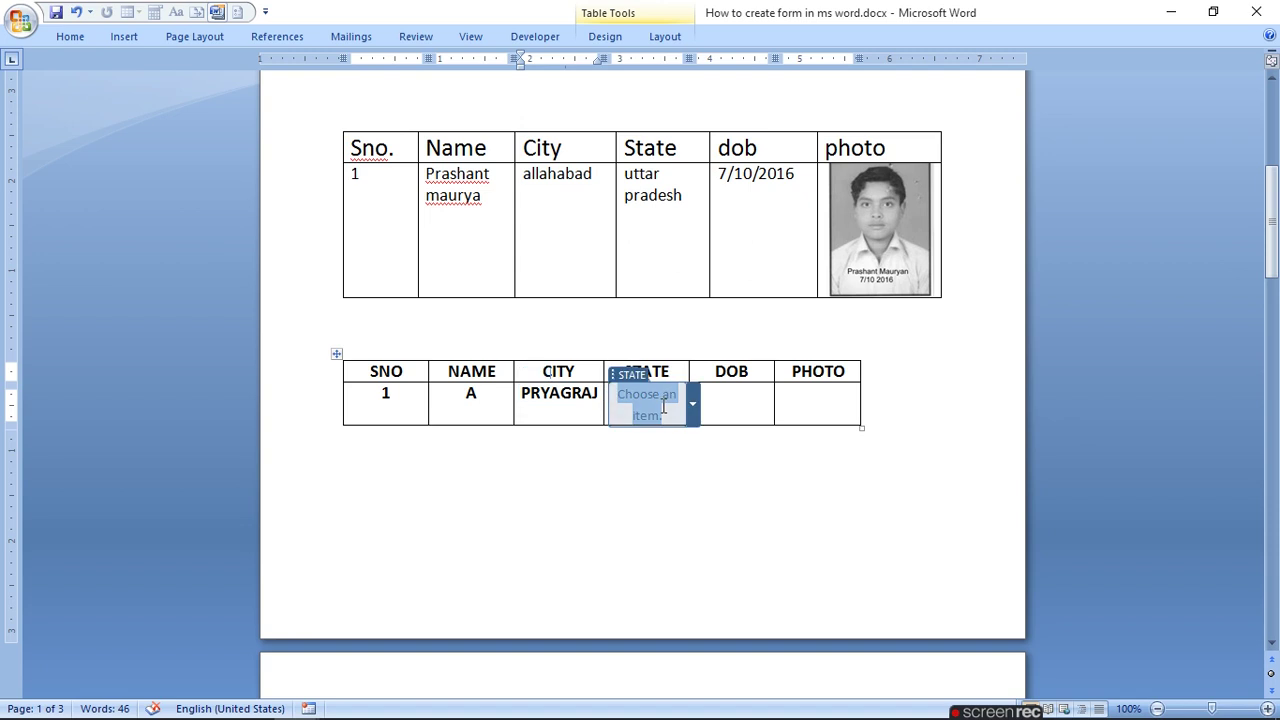
pyautogui.click(693, 406)
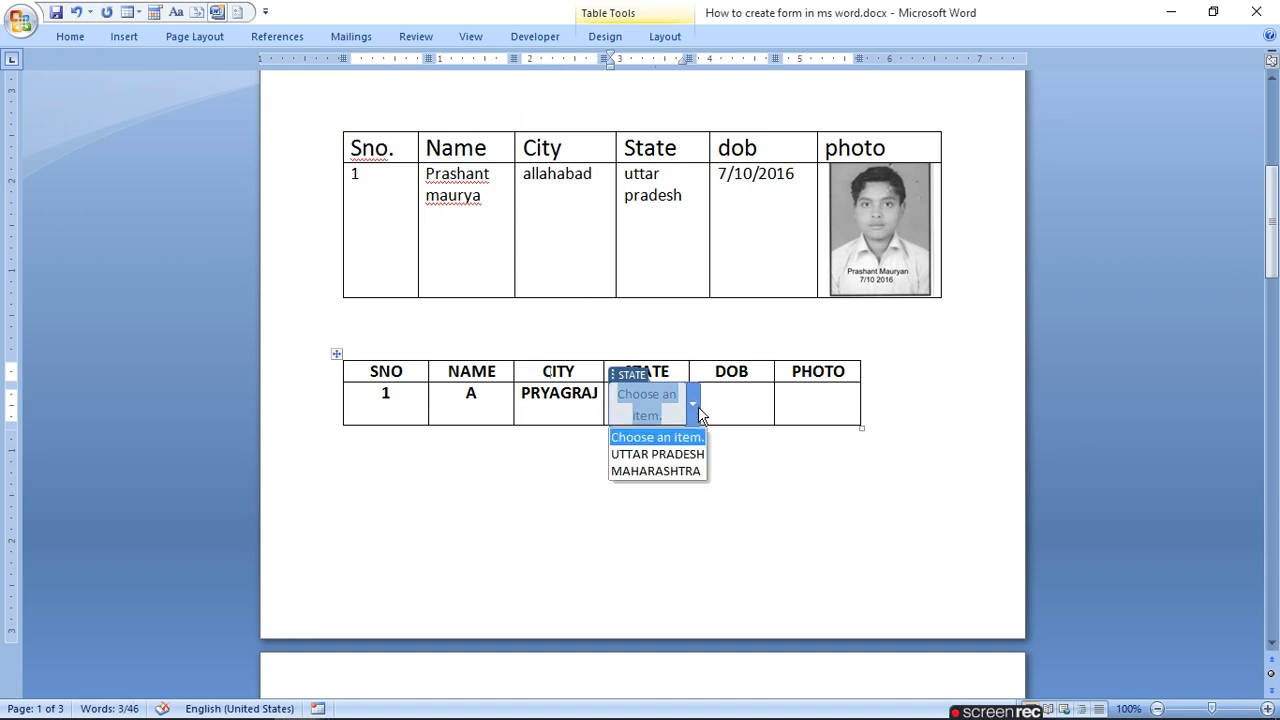
pyautogui.click(690, 455)
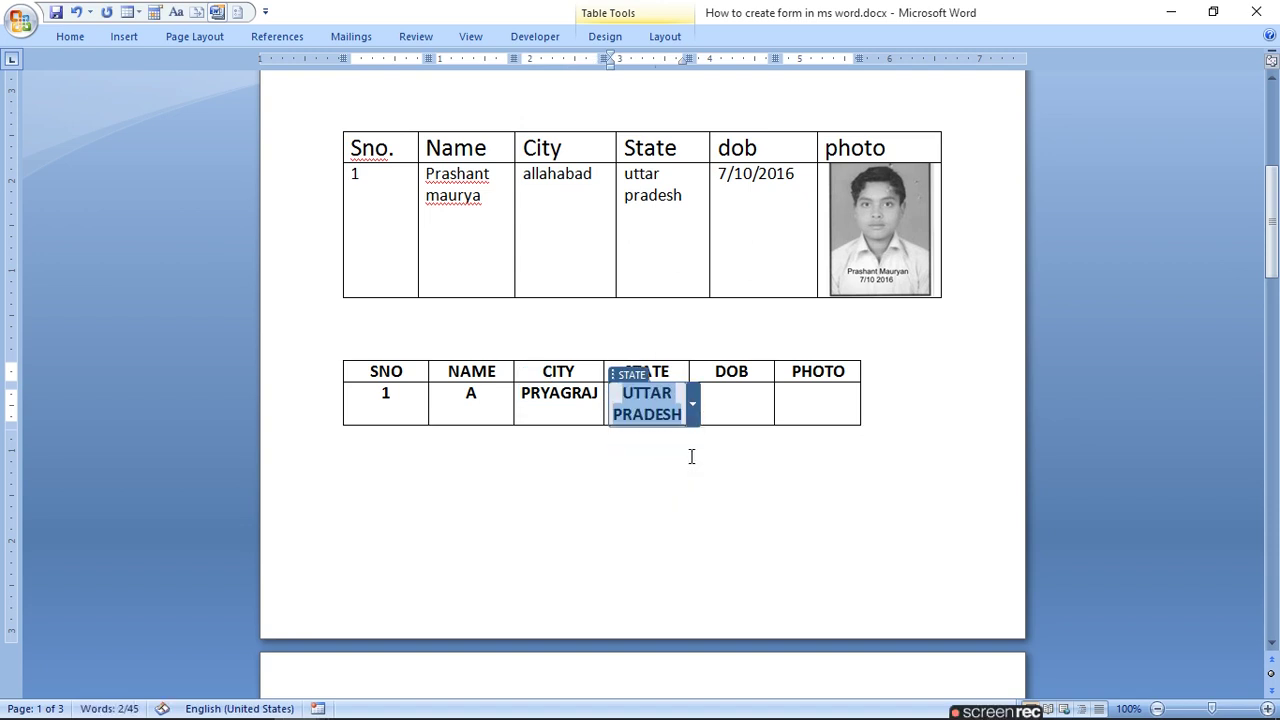
pyautogui.click(727, 400)
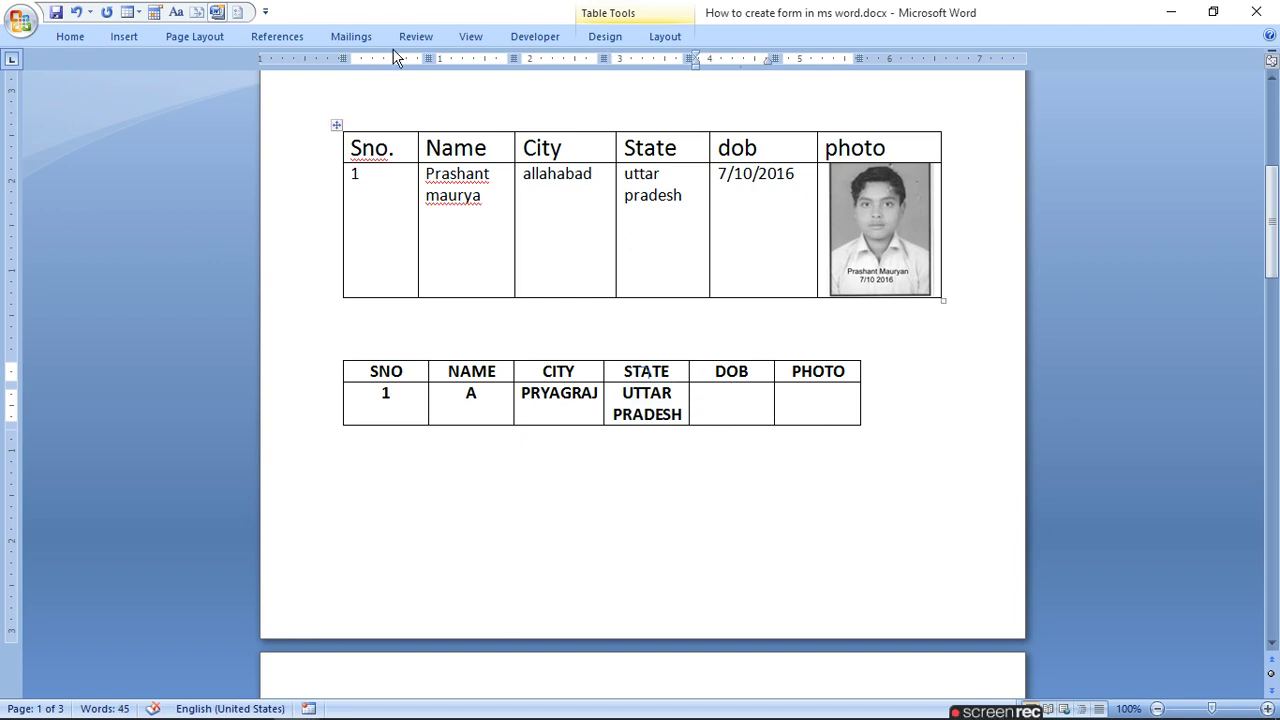
pyautogui.click(123, 37)
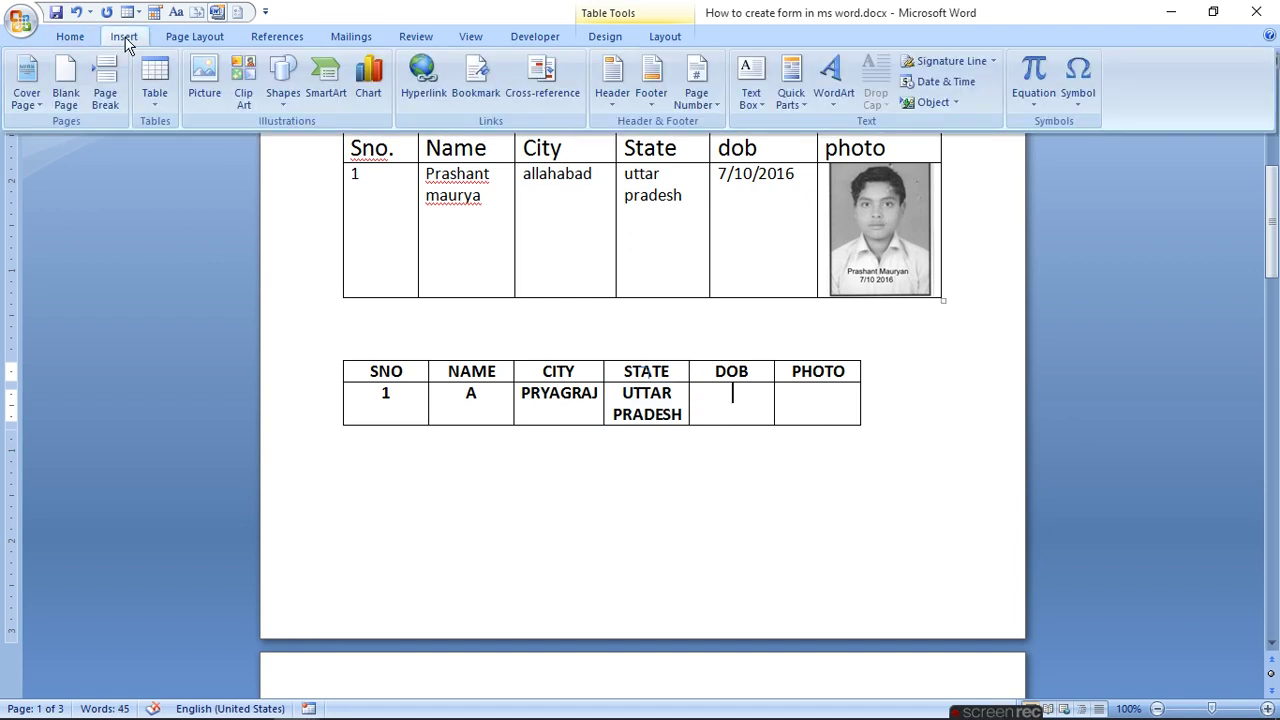
pyautogui.click(949, 82)
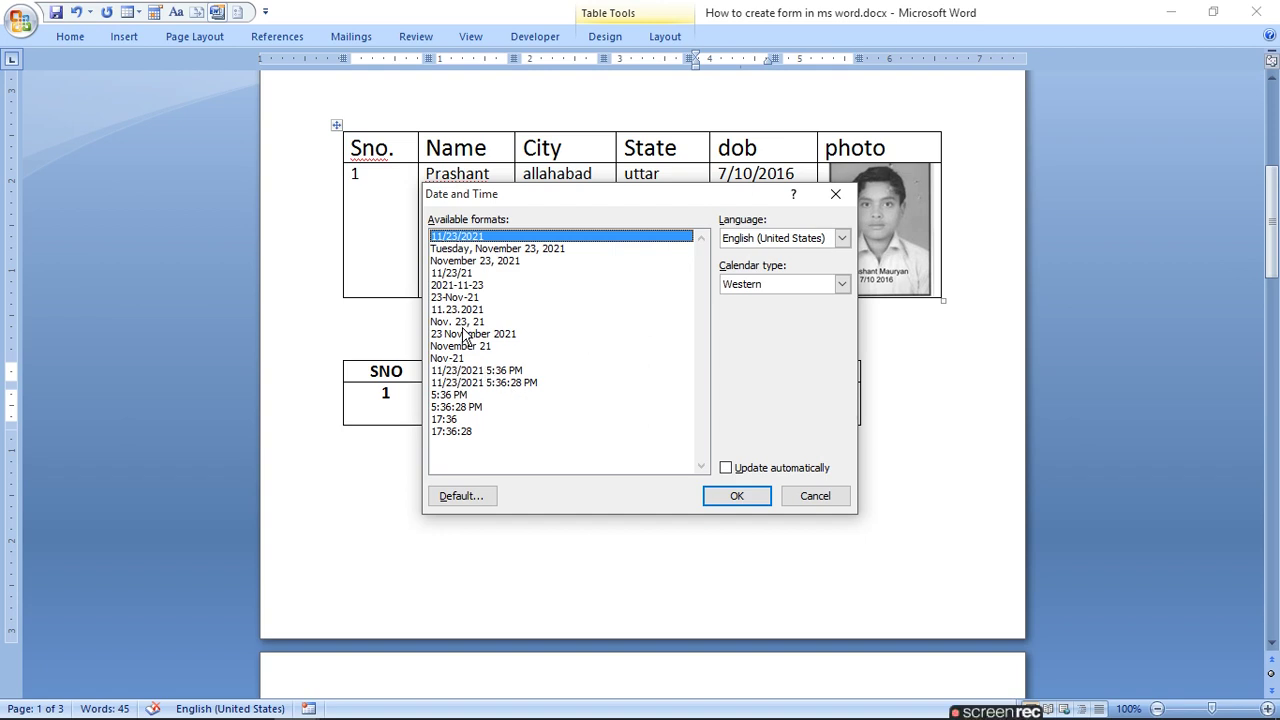
pyautogui.click(750, 493)
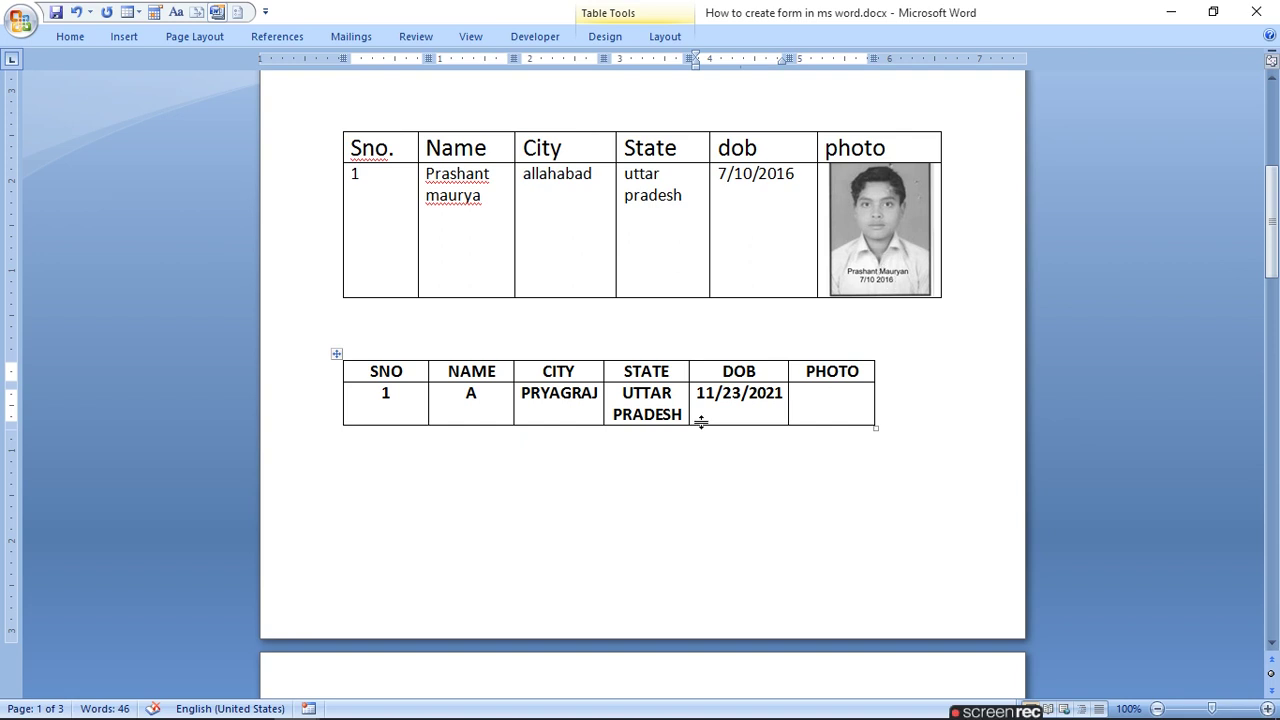
pyautogui.moveTo(716, 395); pyautogui.dragTo(704, 397)
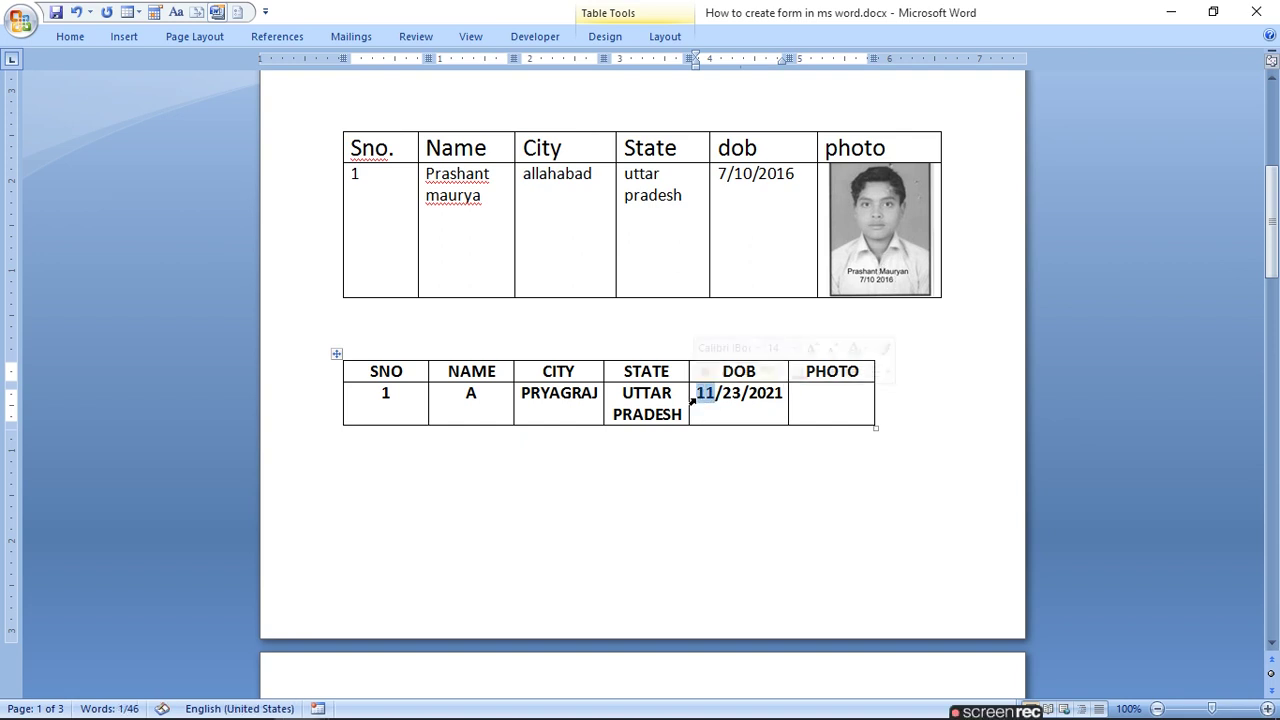
pyautogui.write('0')
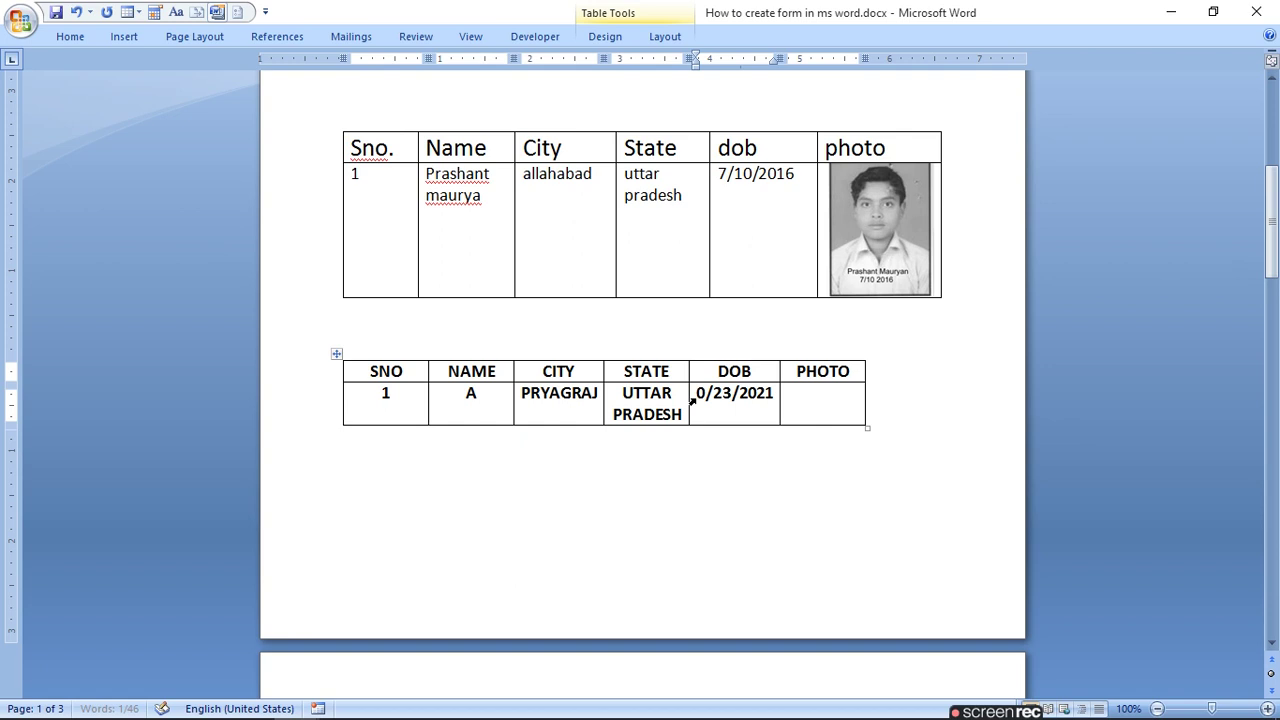
pyautogui.write('7')
pyautogui.moveTo(748, 396); pyautogui.dragTo(718, 396)
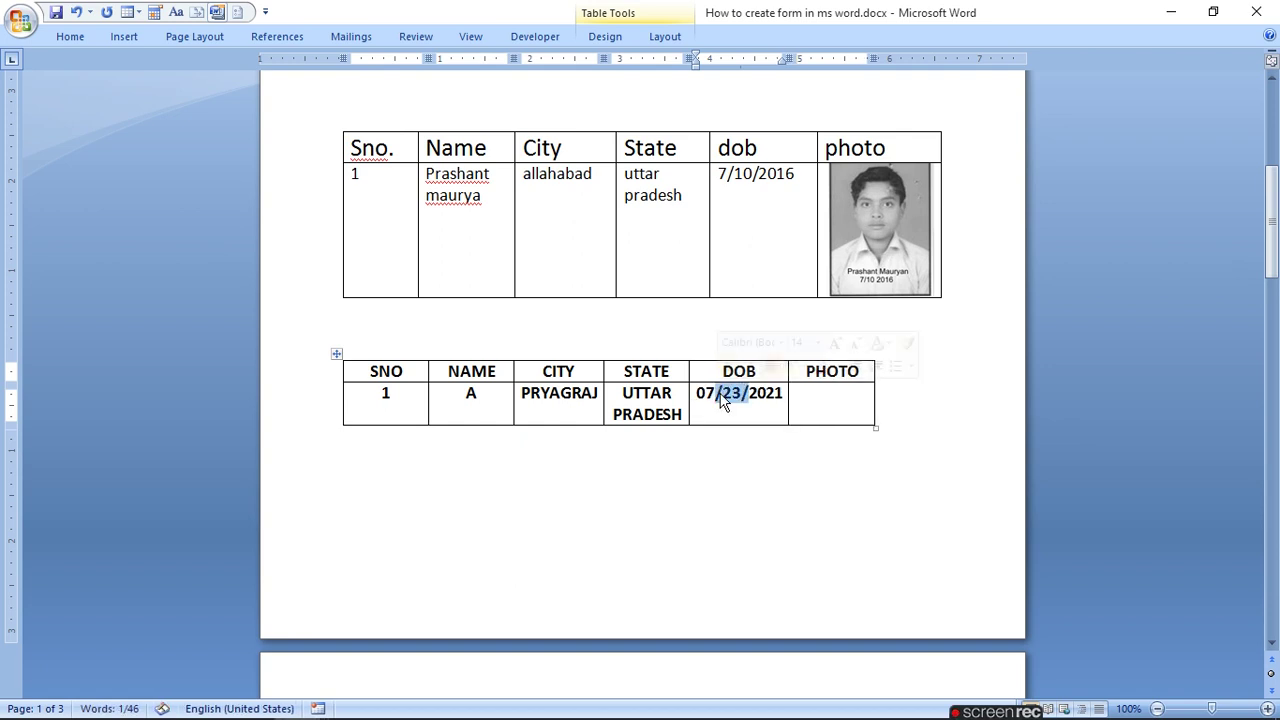
pyautogui.write('10')
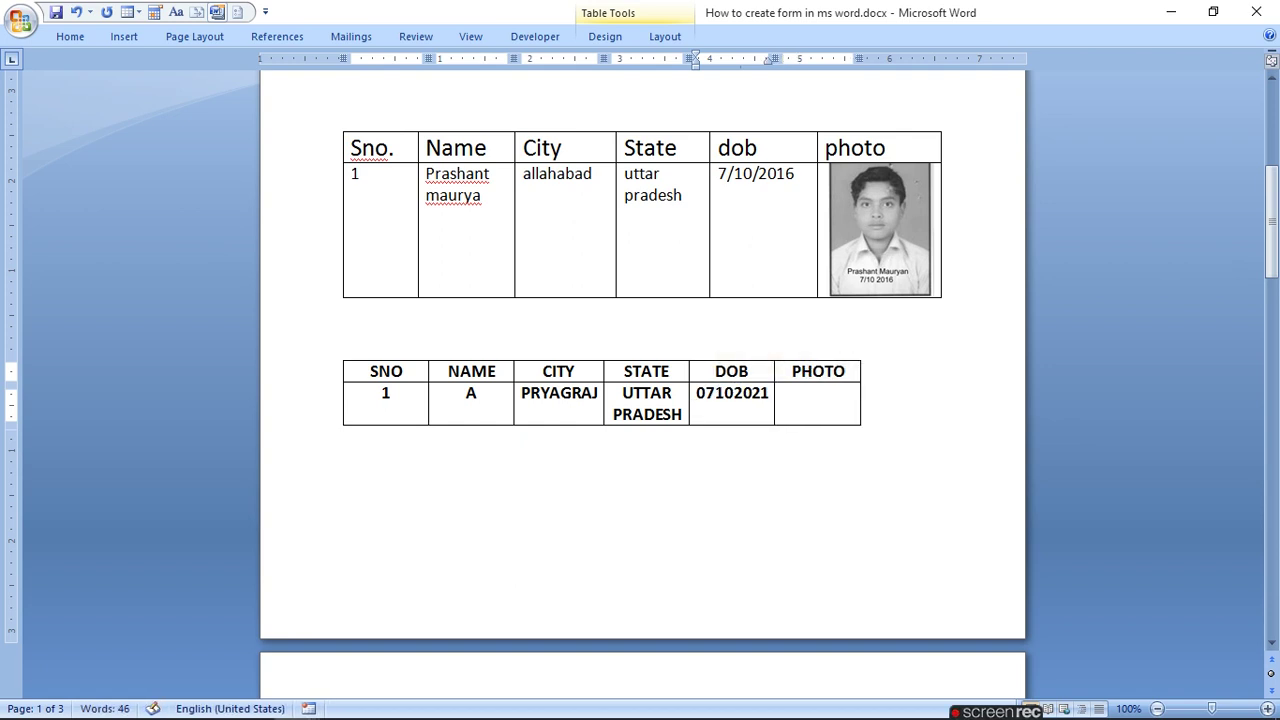
pyautogui.write('/')
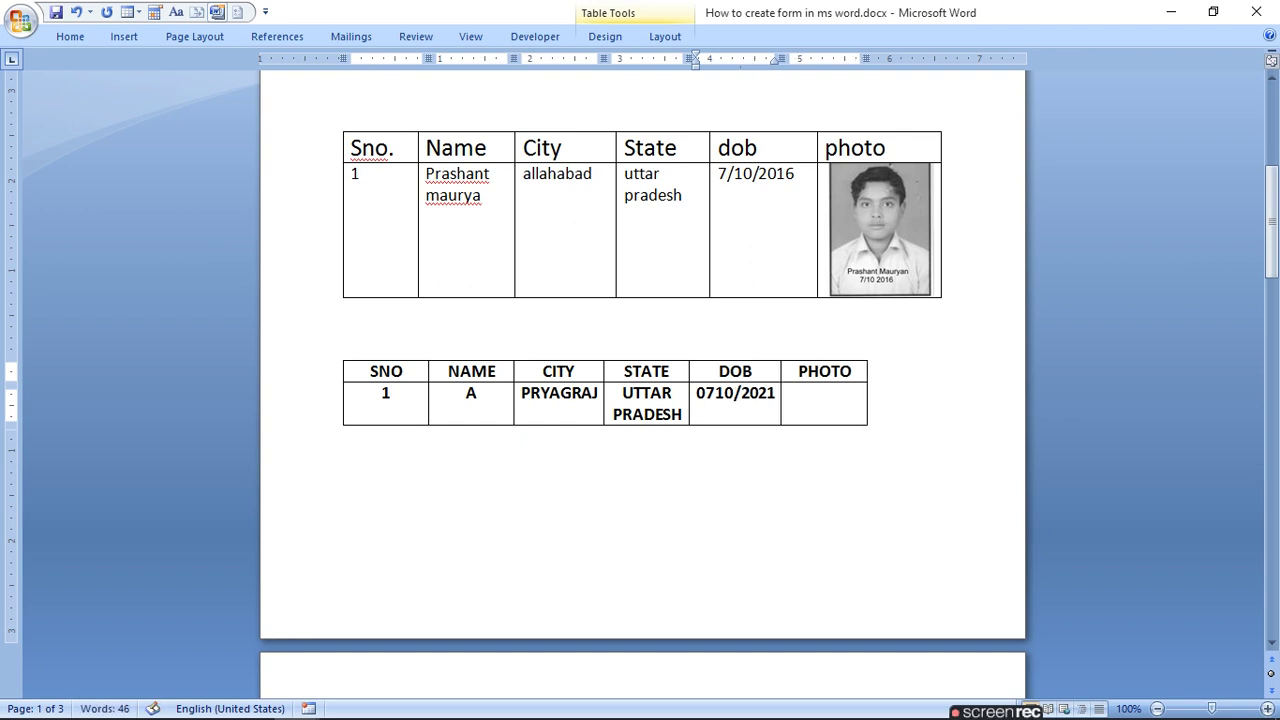
pyautogui.moveTo(734, 397)
pyautogui.moveTo(728, 396); pyautogui.dragTo(810, 397)
# Clear the DOB cell and insert the current date via Date & Time
pyautogui.press('BackSpace')
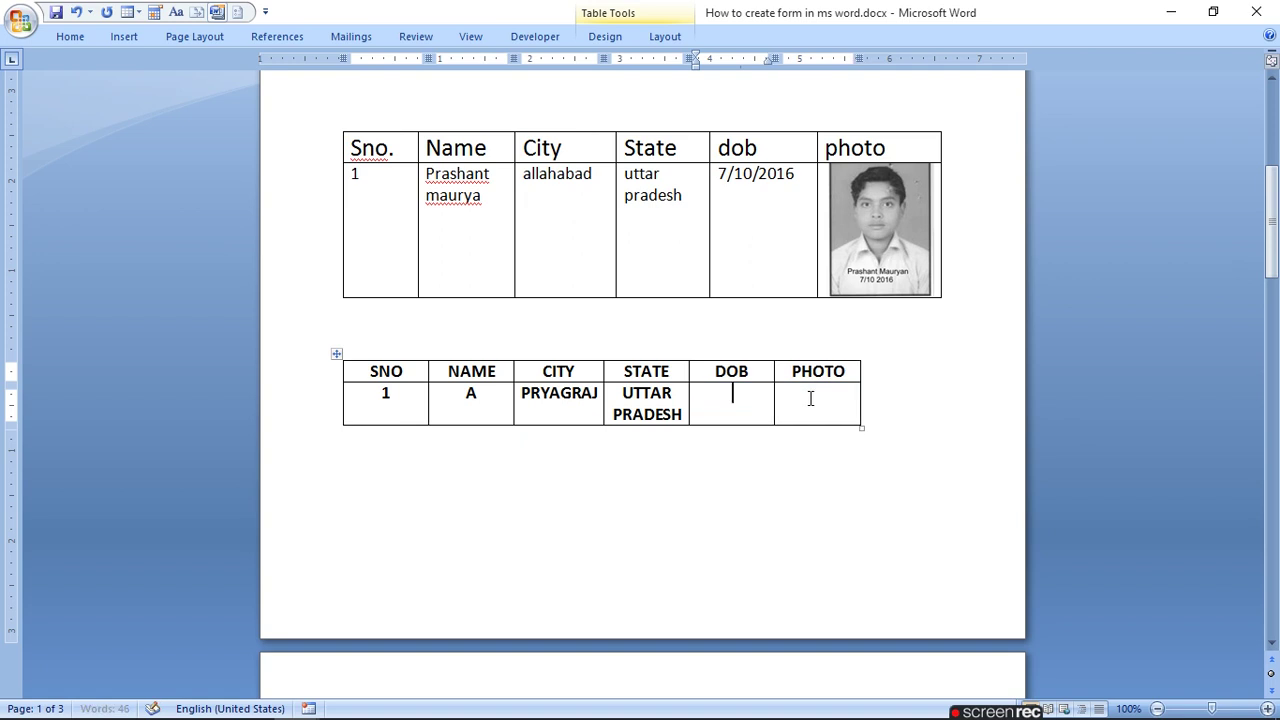
pyautogui.click(124, 37)
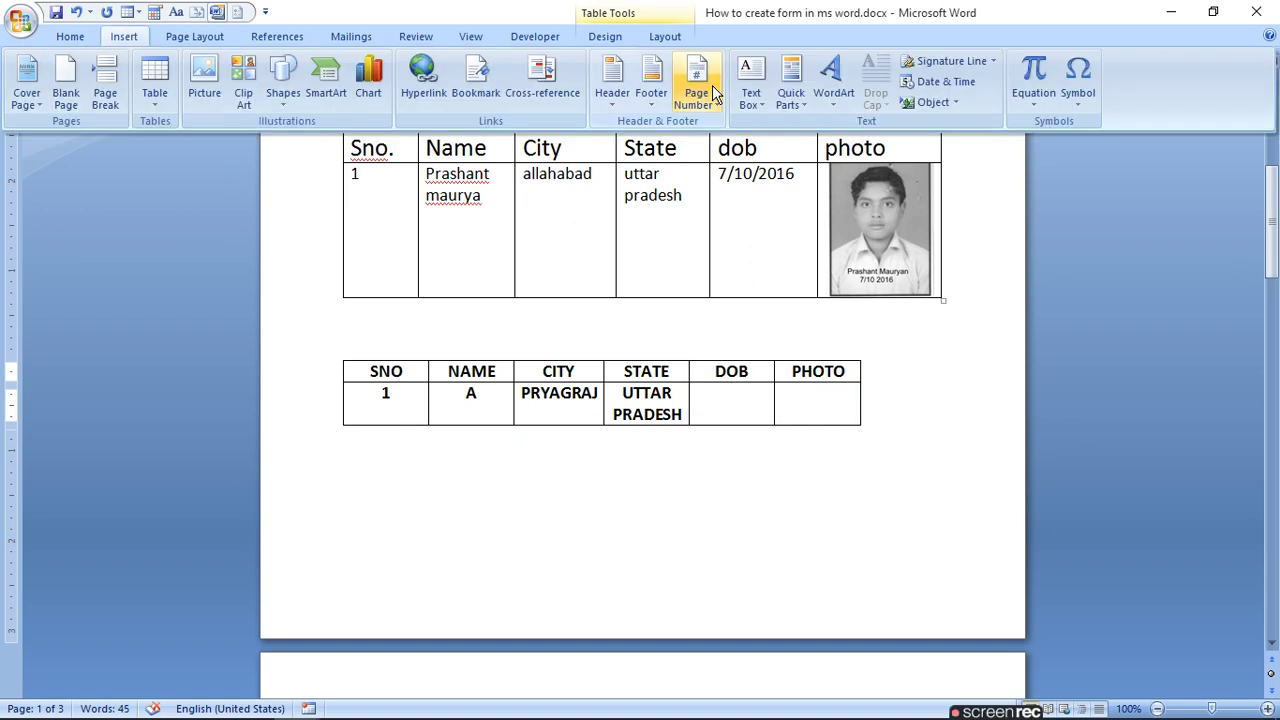
pyautogui.click(927, 82)
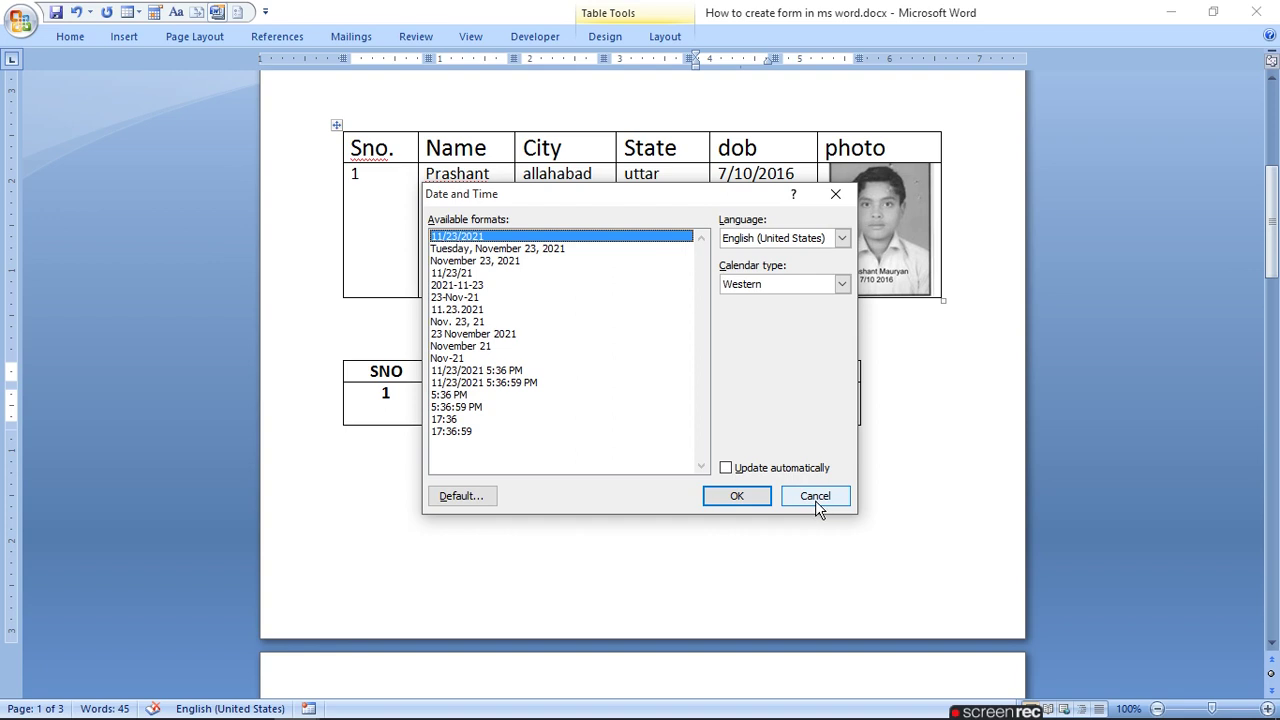
pyautogui.click(757, 500)
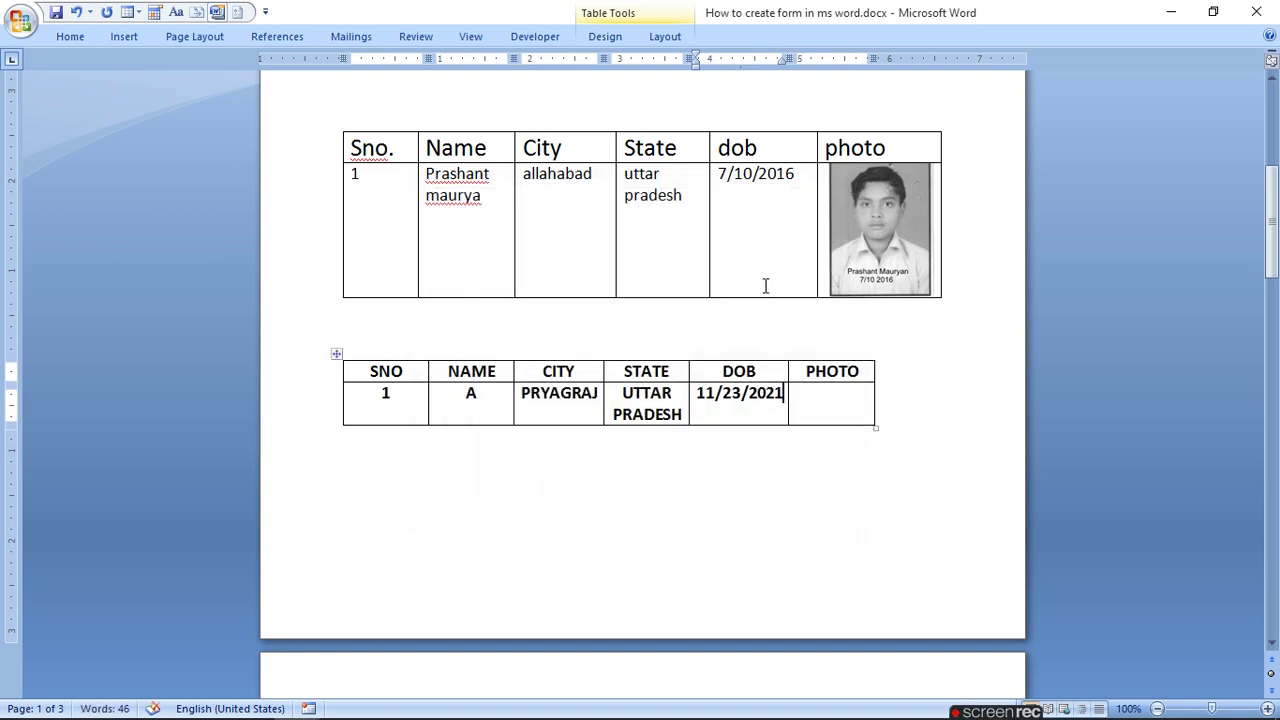
pyautogui.click(124, 36)
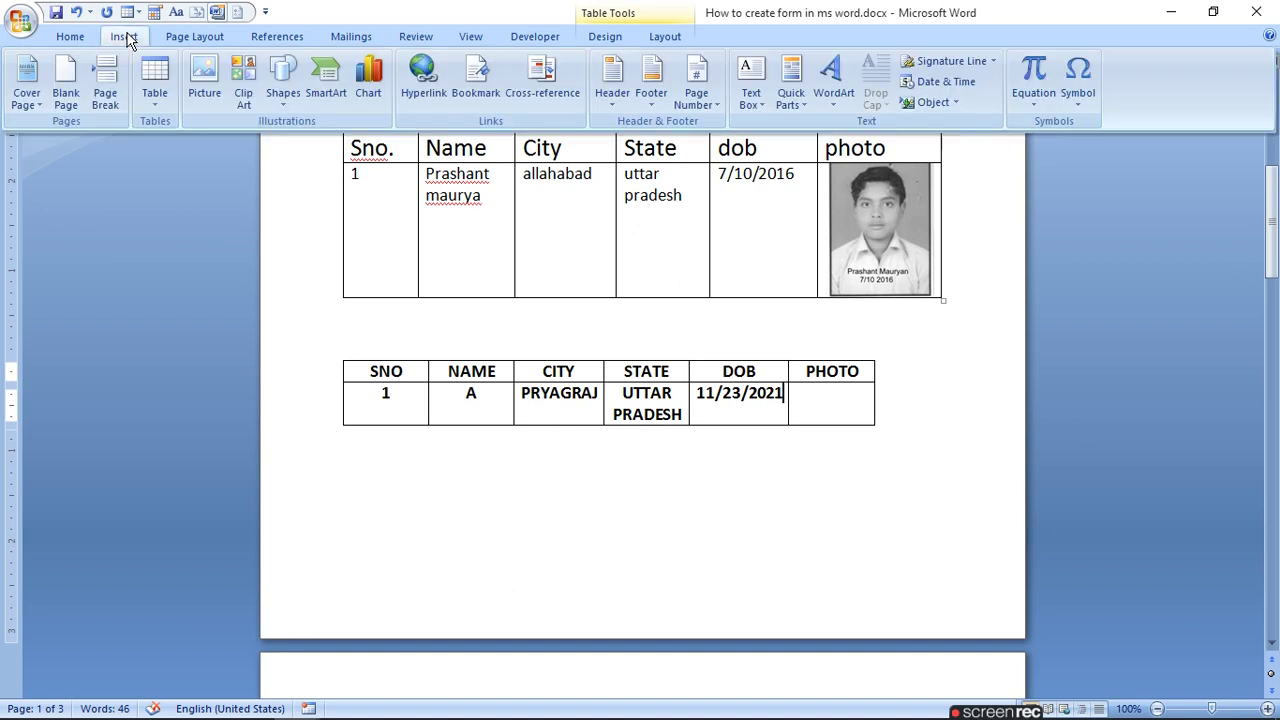
pyautogui.click(977, 88)
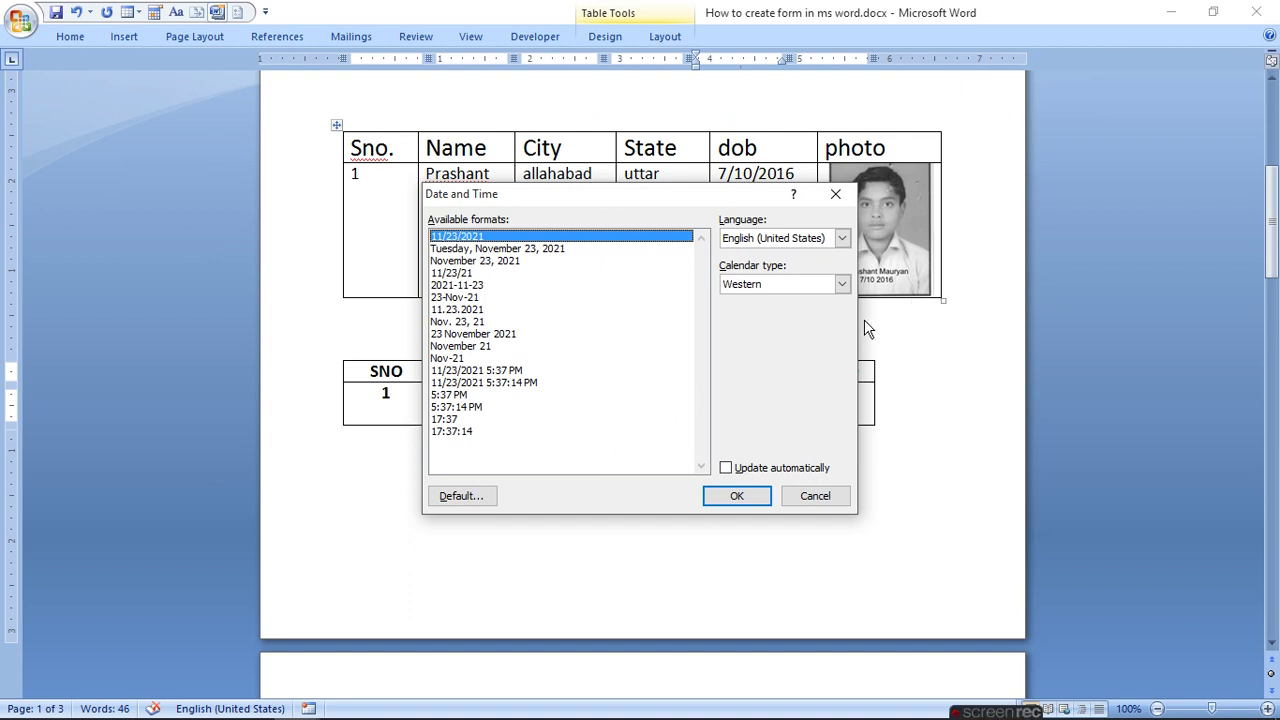
pyautogui.click(737, 496)
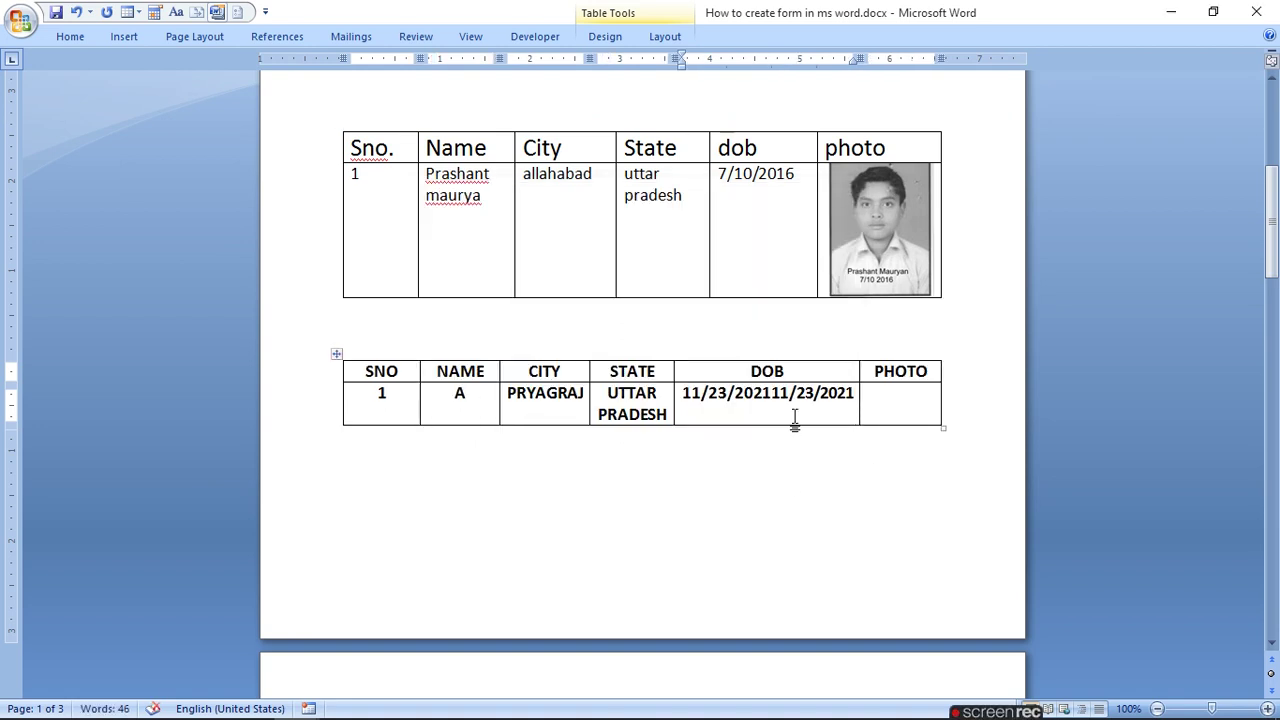
# Retype the date's month, day and year digits so it reads 07/10/2016
pyautogui.moveTo(789, 393); pyautogui.dragTo(678, 398)
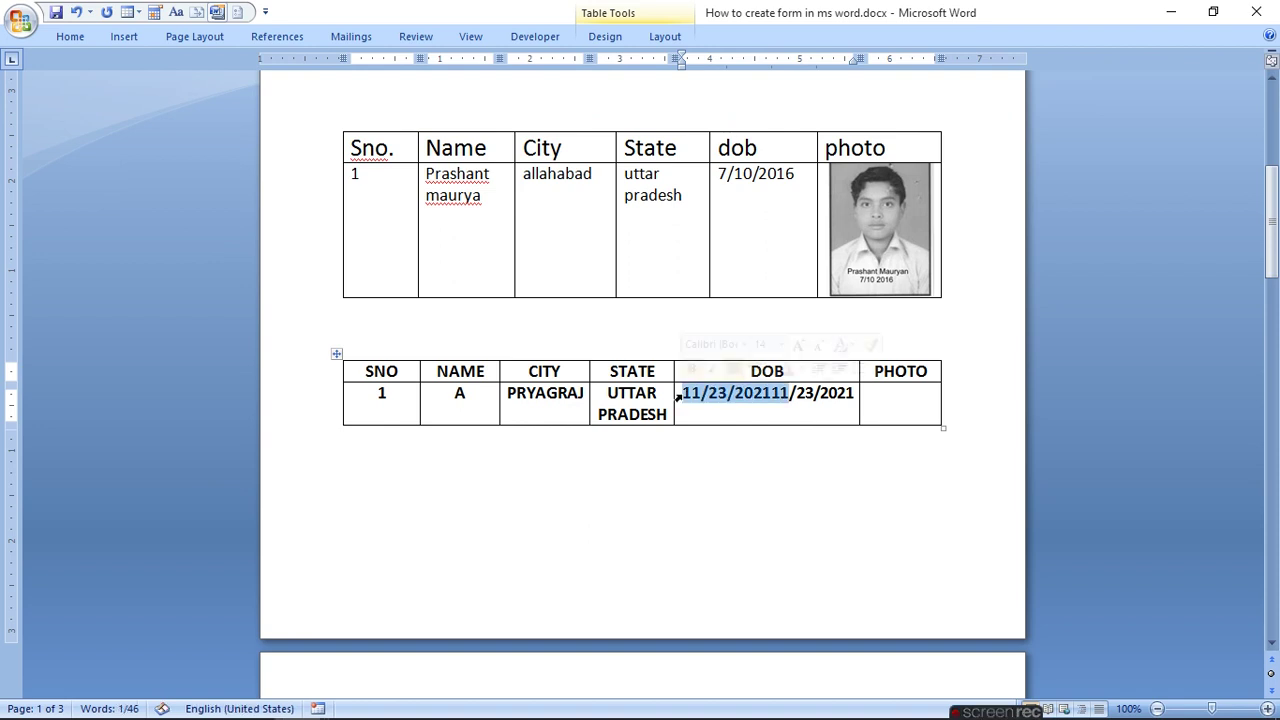
pyautogui.write('07')
pyautogui.press('Right')
pyautogui.hotkey('shift', 'Right')
pyautogui.hotkey('shift', 'Right')
pyautogui.write('10')
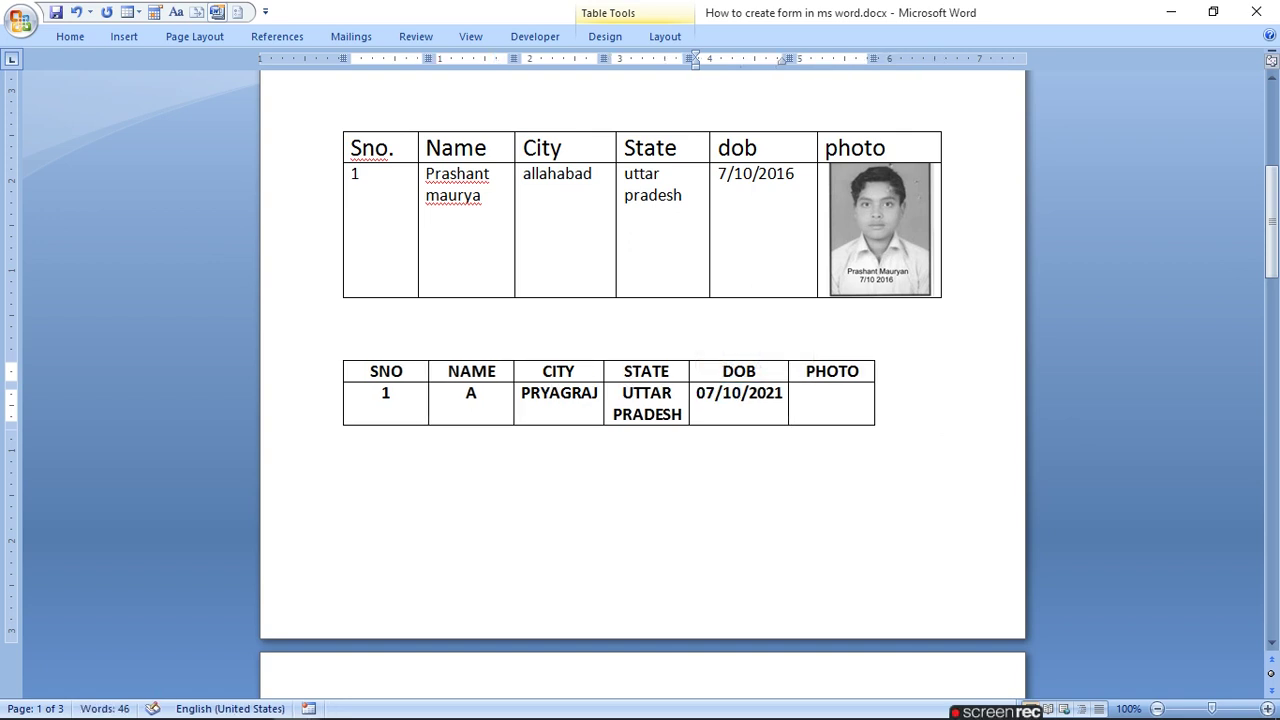
pyautogui.moveTo(789, 392)
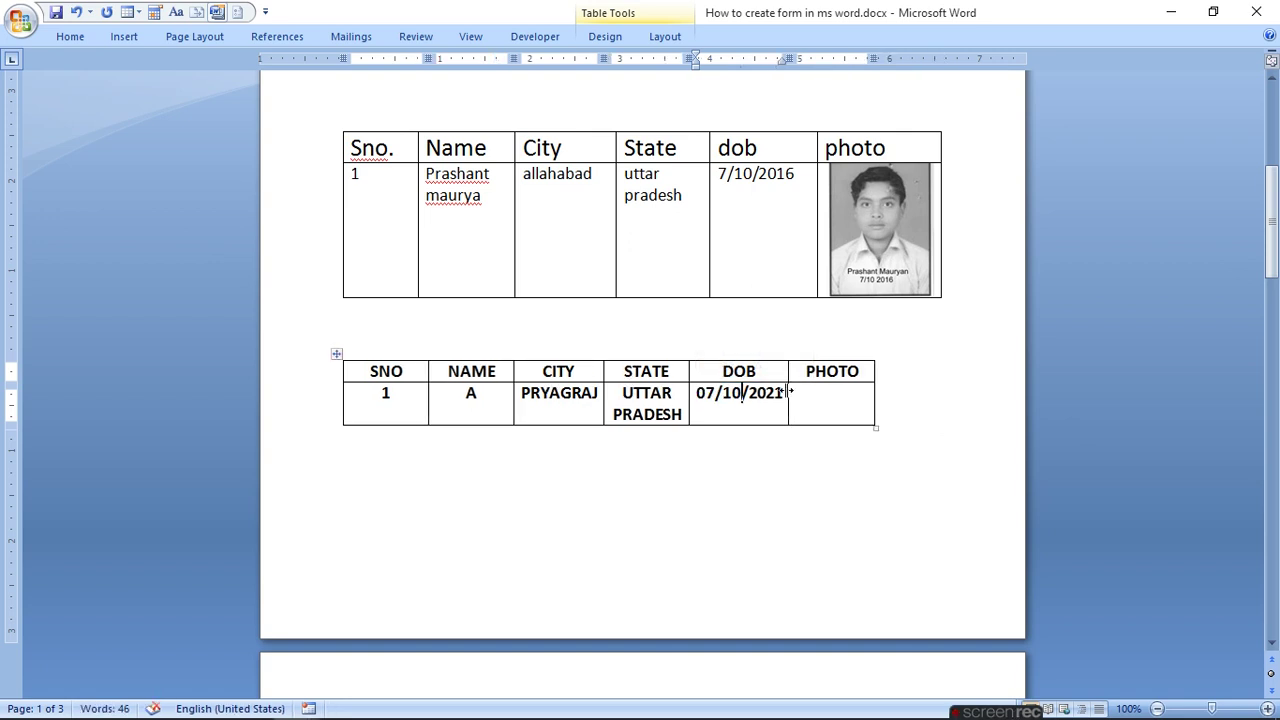
pyautogui.moveTo(785, 393); pyautogui.dragTo(769, 396)
pyautogui.write('16')
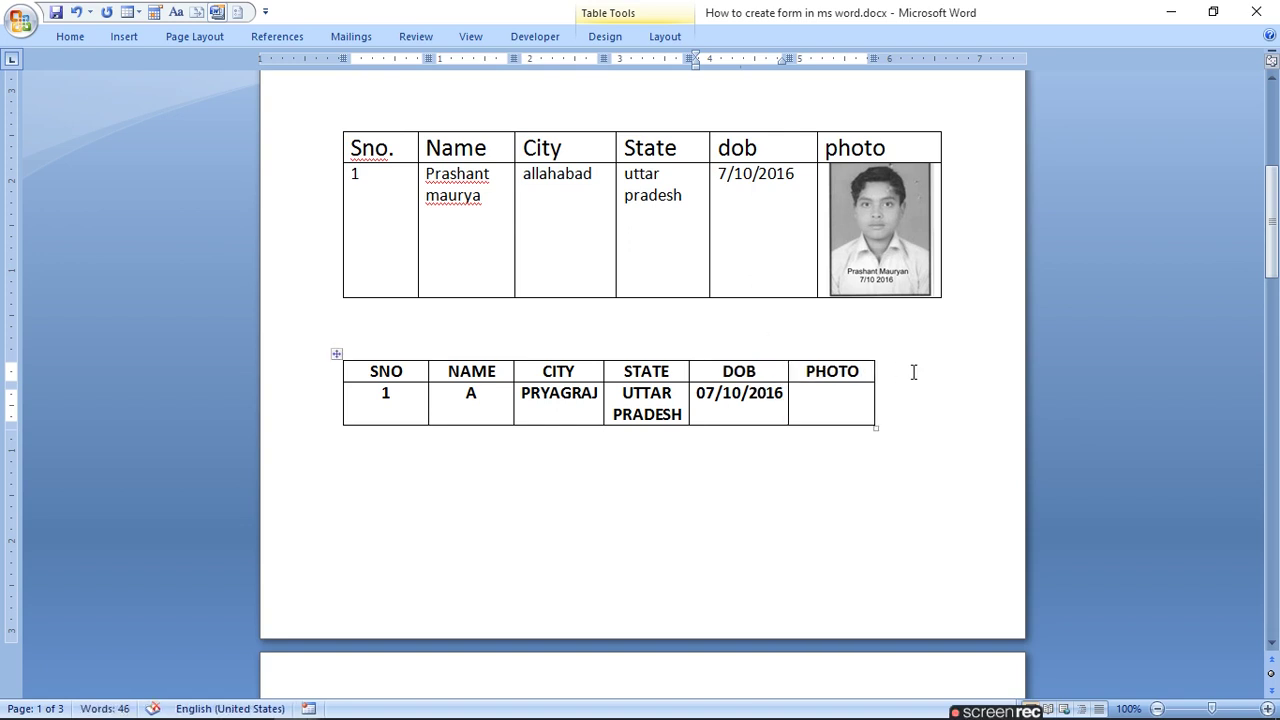
pyautogui.click(740, 430)
pyautogui.click(751, 393)
pyautogui.click(836, 404)
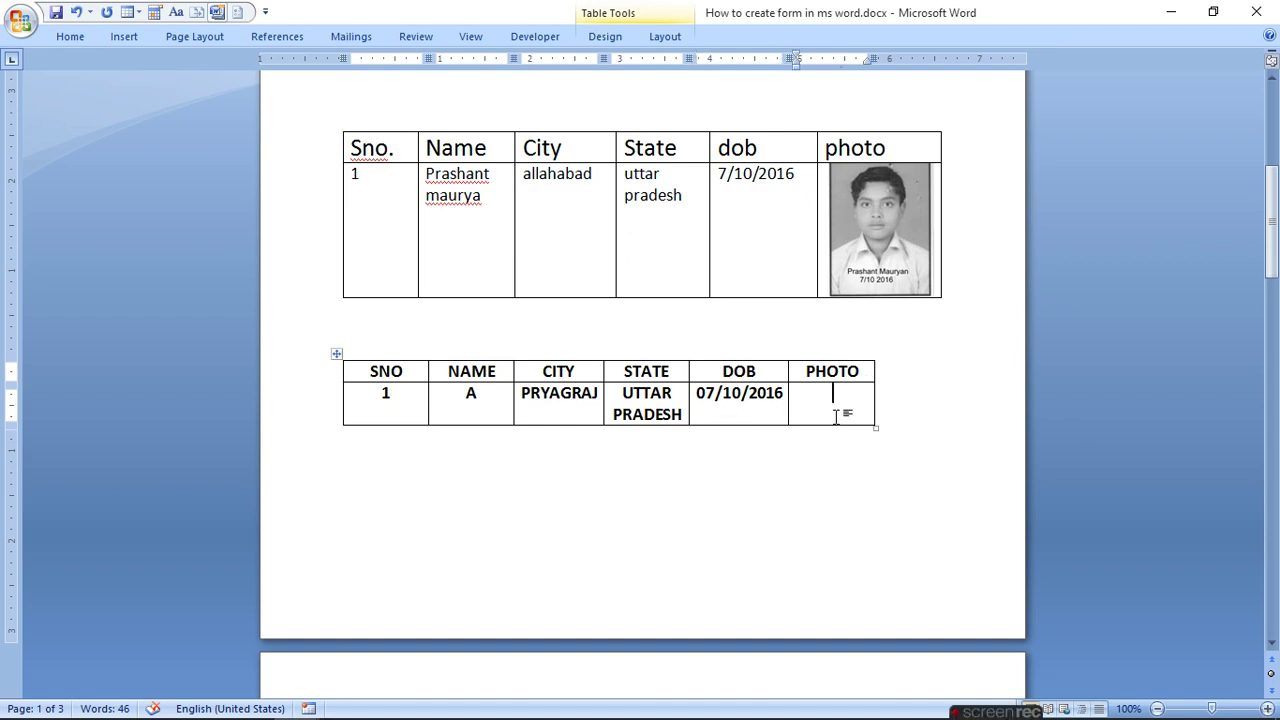
pyautogui.click(126, 40)
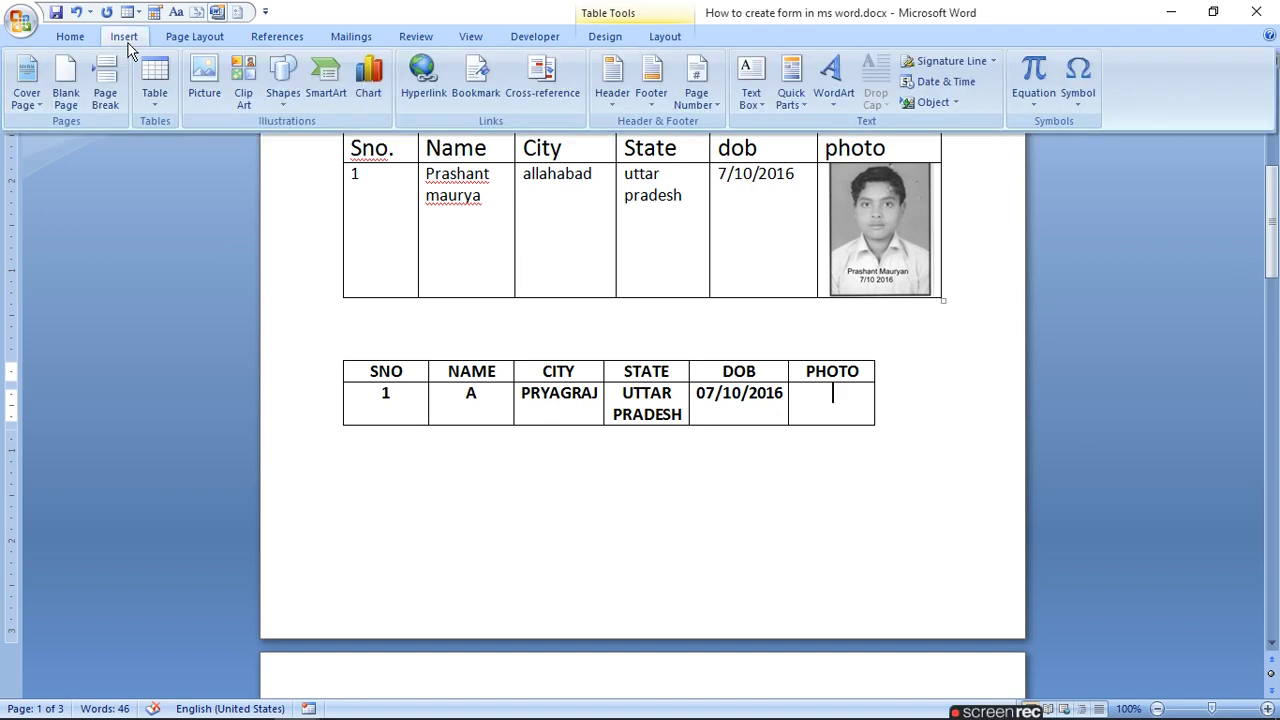
pyautogui.click(205, 80)
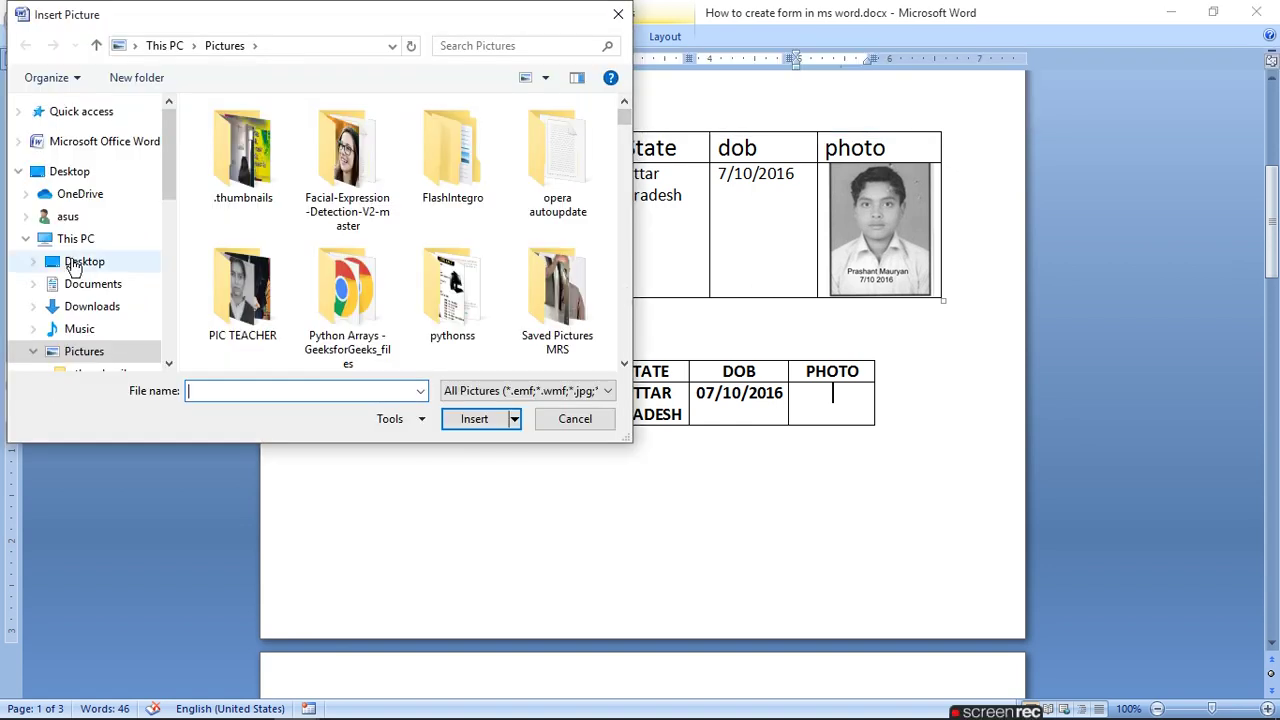
pyautogui.click(75, 260)
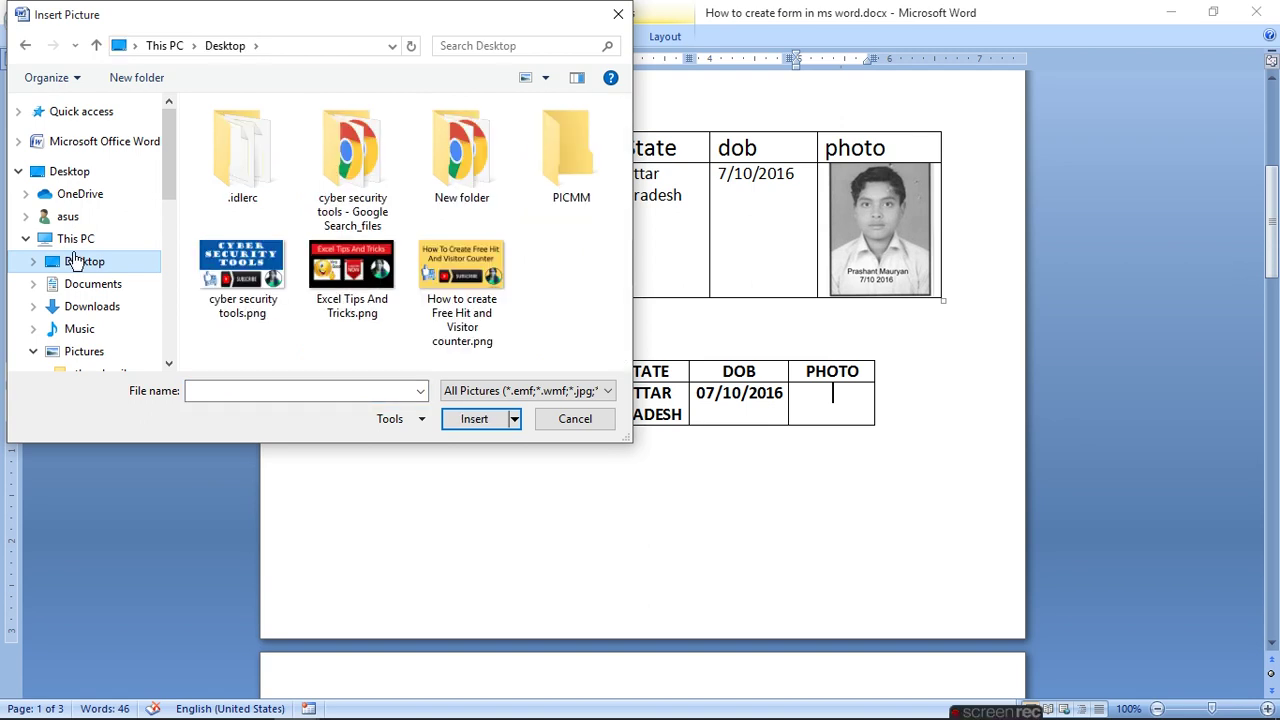
pyautogui.doubleClick(579, 150)
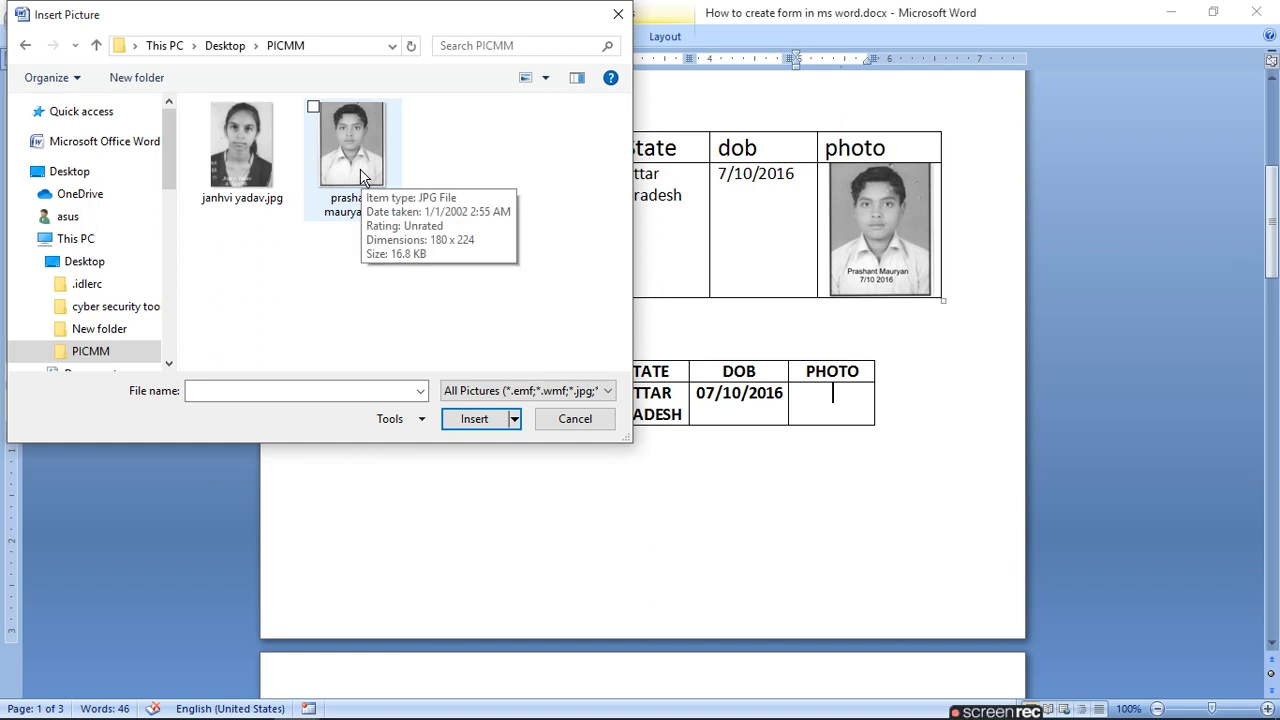
pyautogui.click(239, 172)
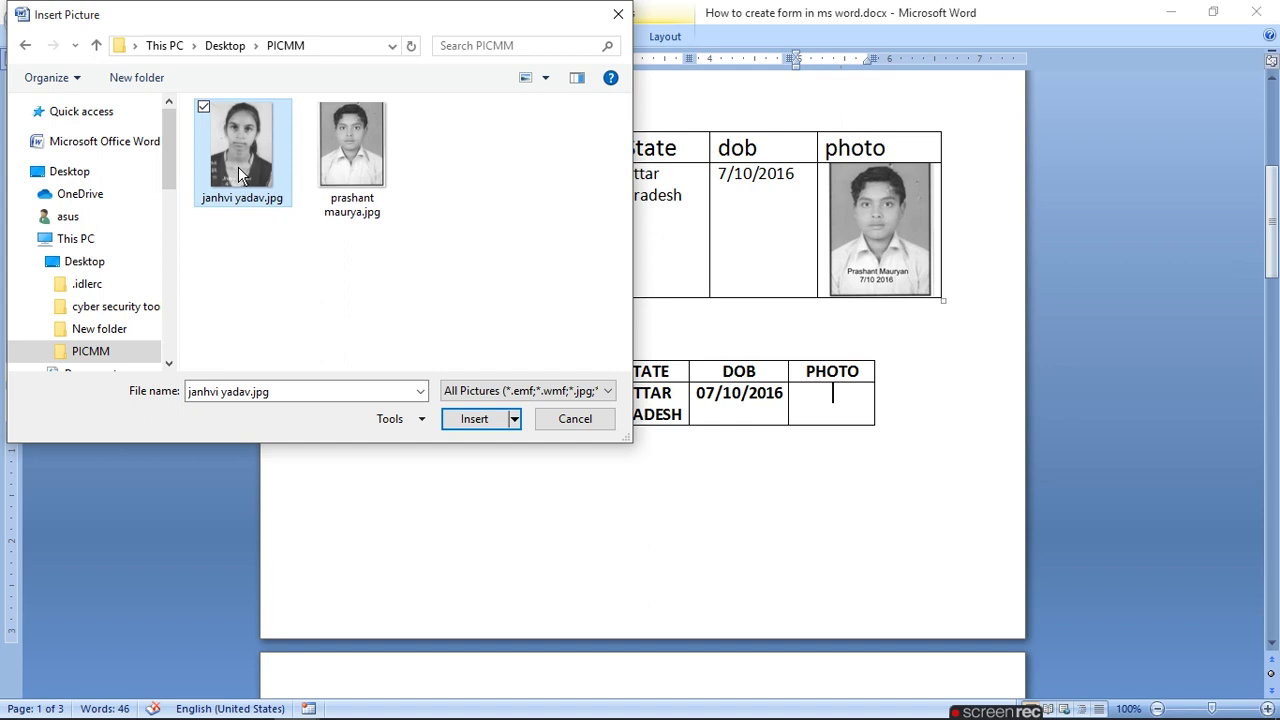
pyautogui.doubleClick(238, 166)
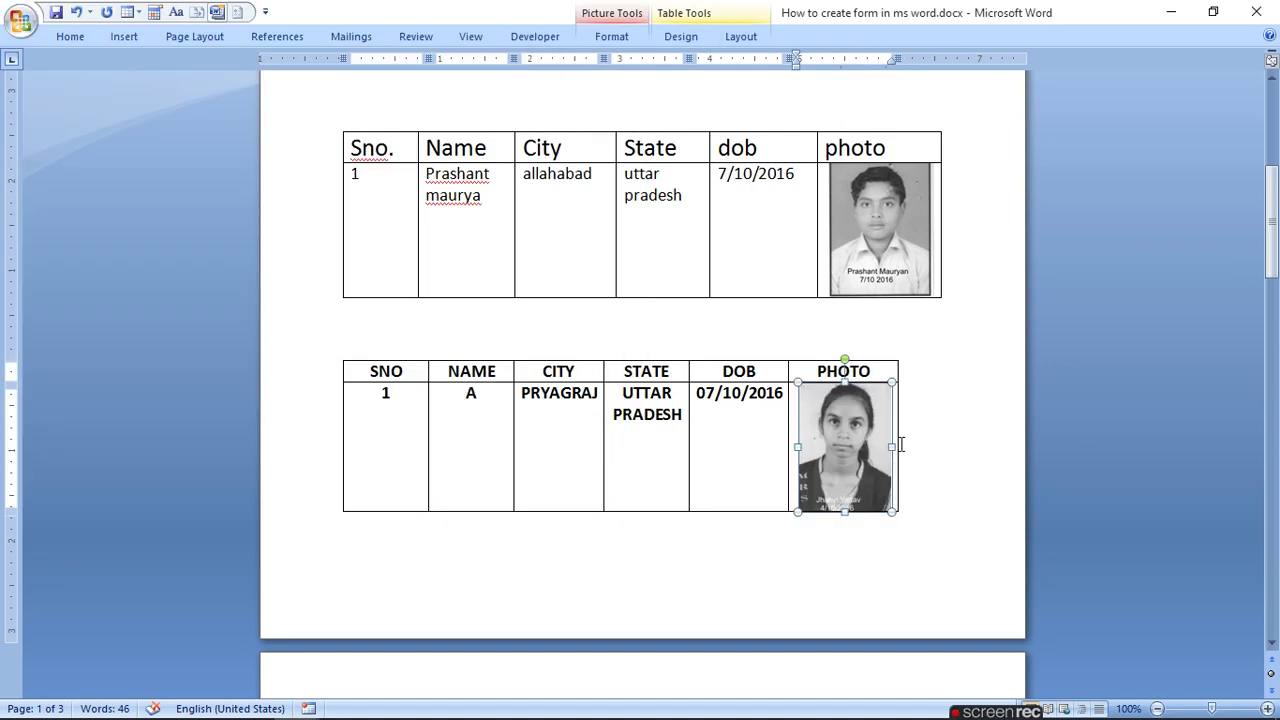
pyautogui.click(901, 444)
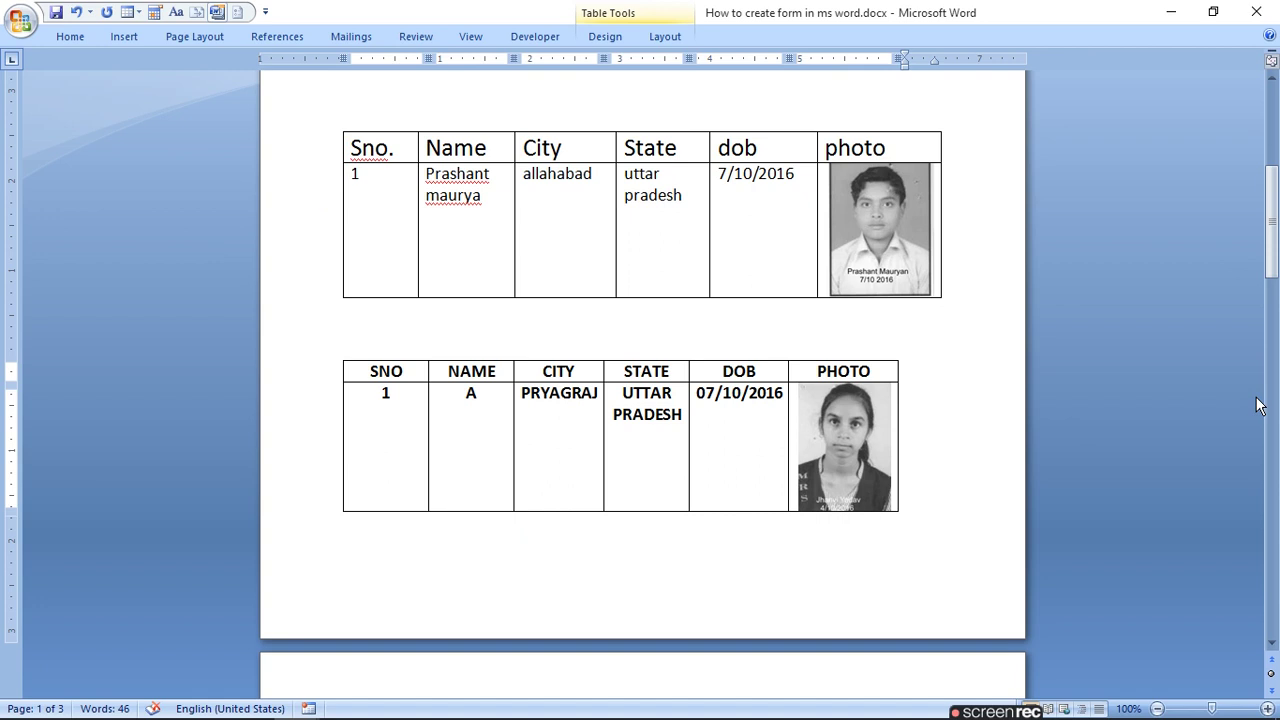
# Switch to the mail-merge form document in Word, then bring the MERGE.xlsx workbook forward
pyautogui.click(296, 705)
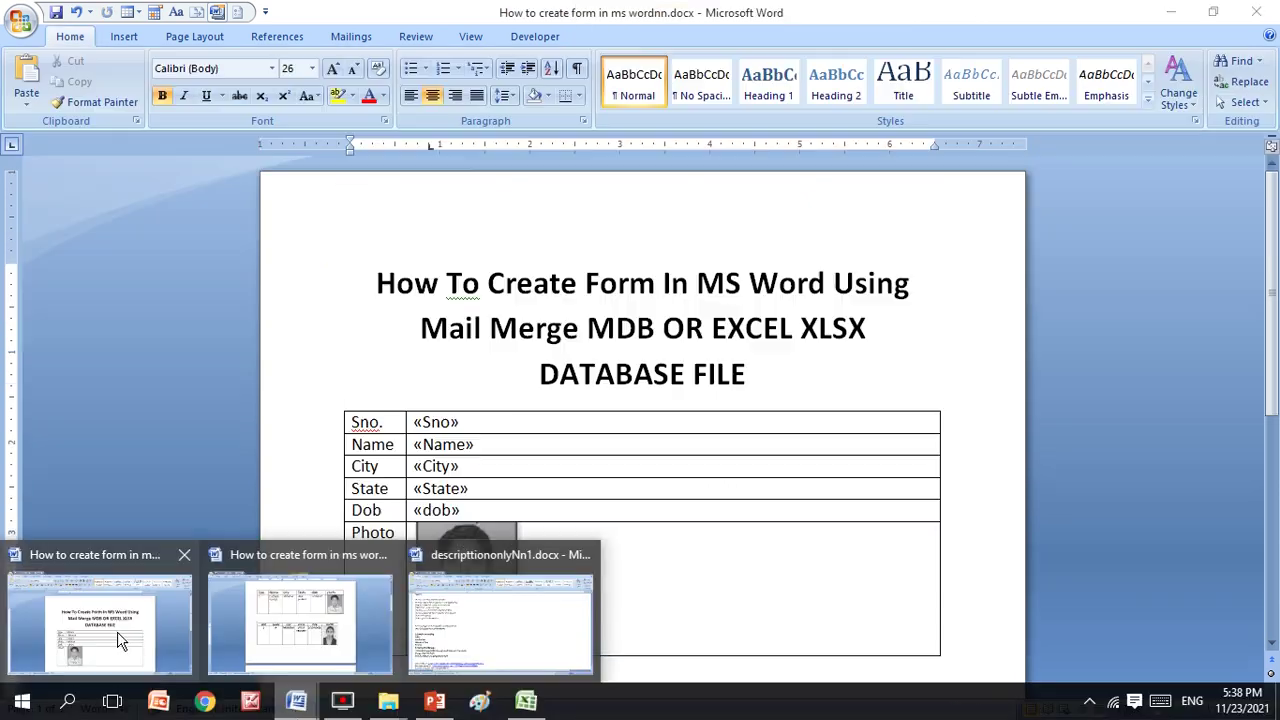
pyautogui.click(117, 631)
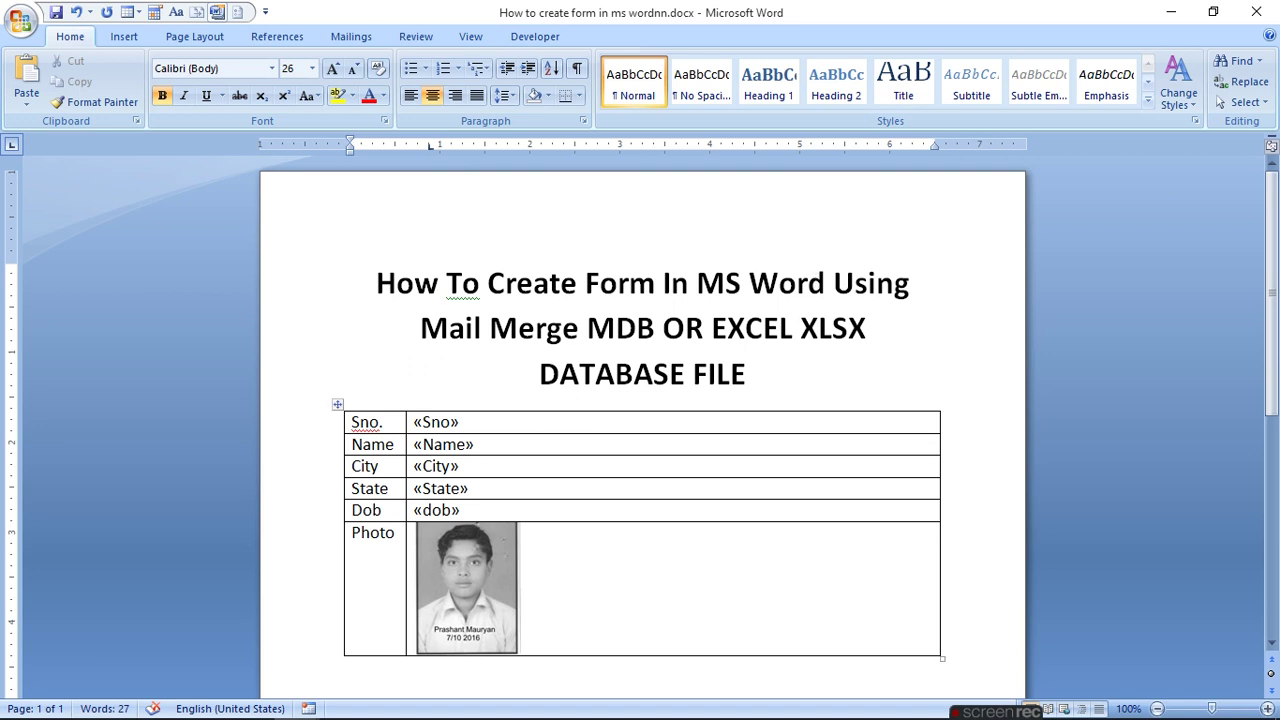
pyautogui.moveTo(526, 702)
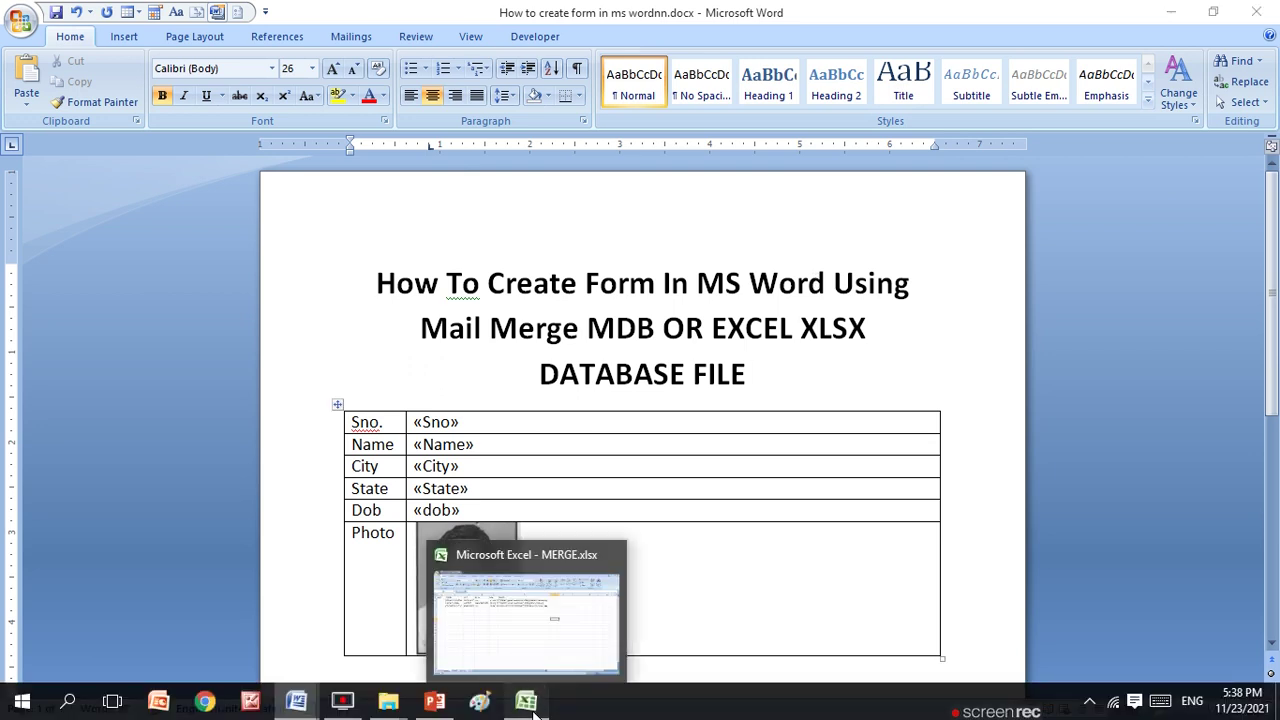
pyautogui.click(535, 712)
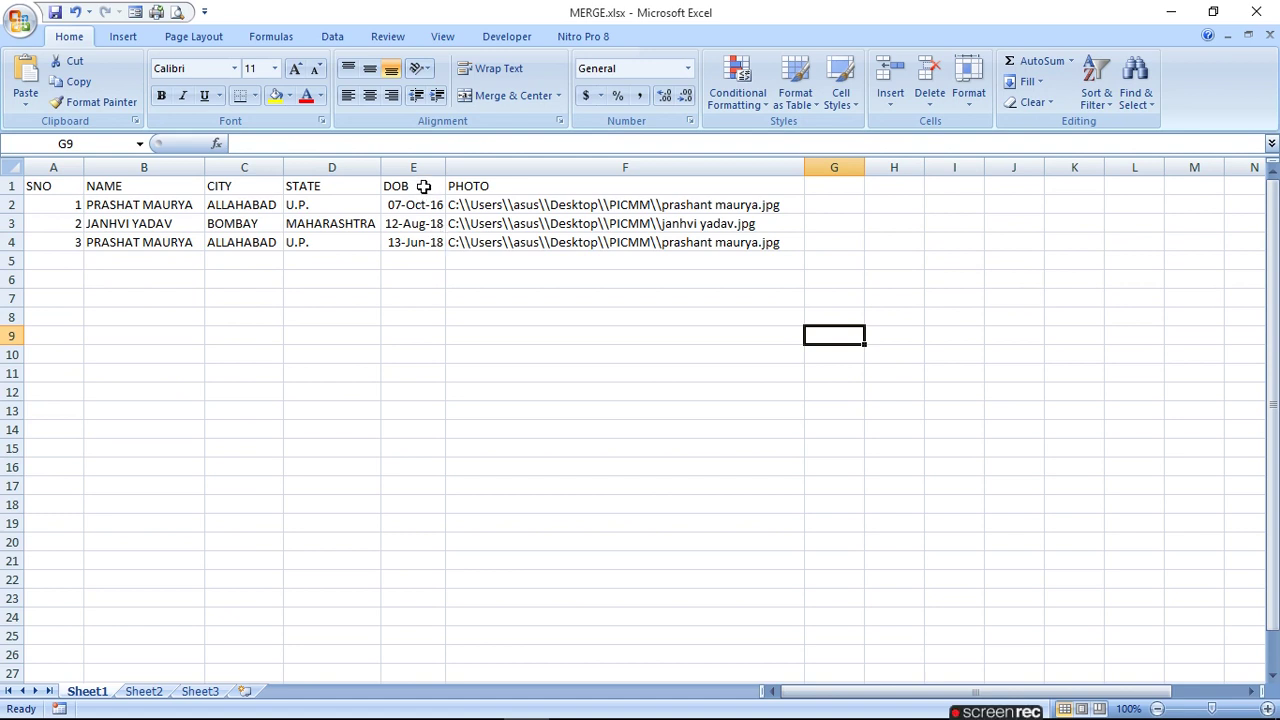
# Format the DOB dates in E2:E4 with the 14-Mar-01 day-month-year date type
pyautogui.click(428, 188)
pyautogui.click(424, 167)
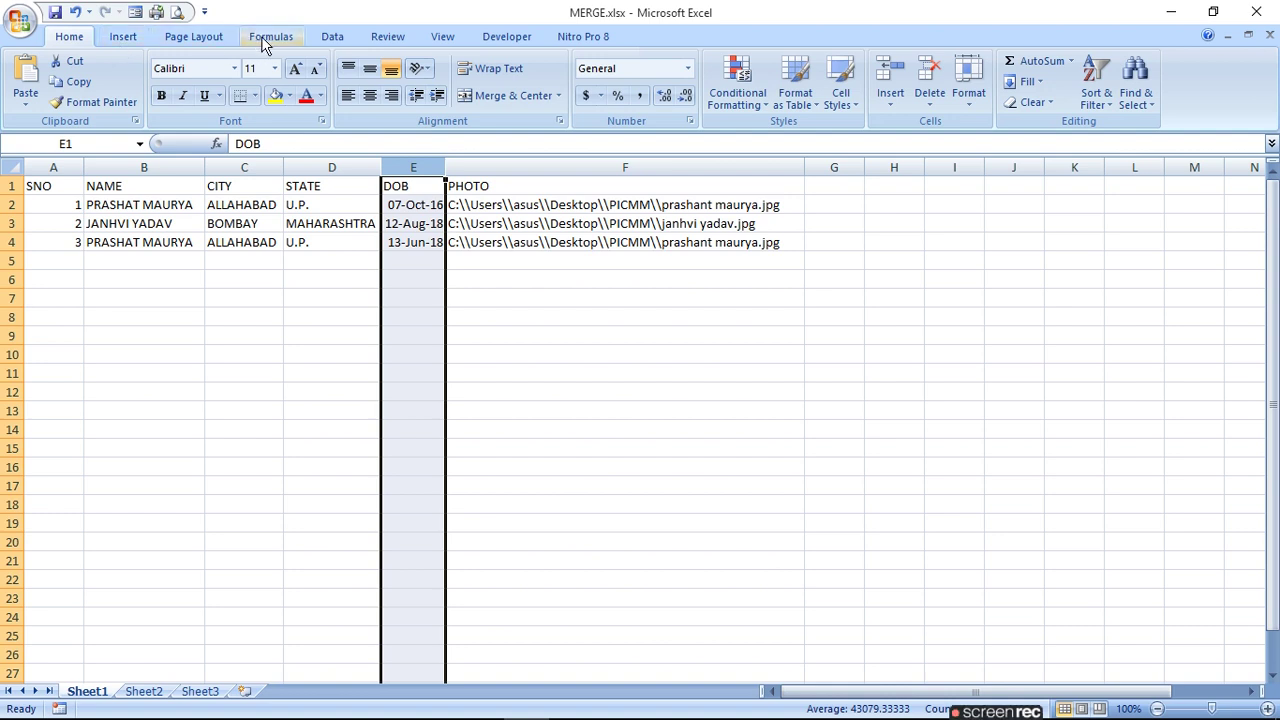
pyautogui.rightClick(413, 166)
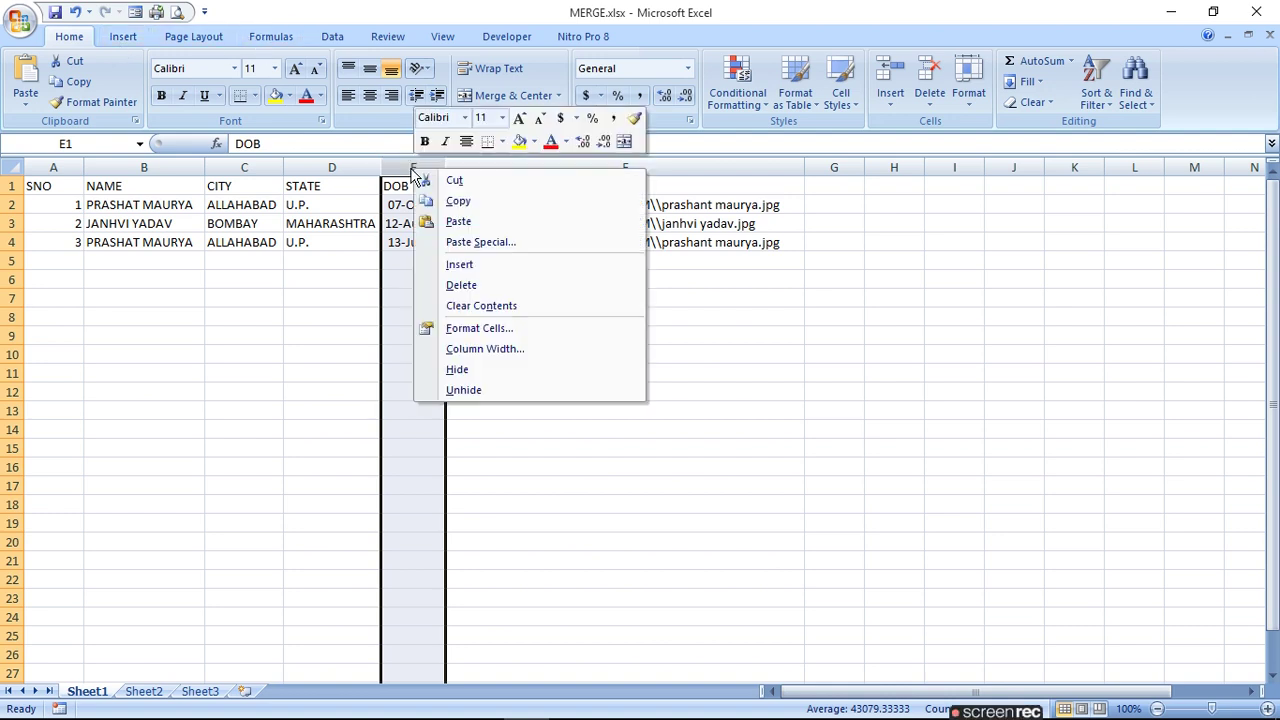
pyautogui.click(482, 329)
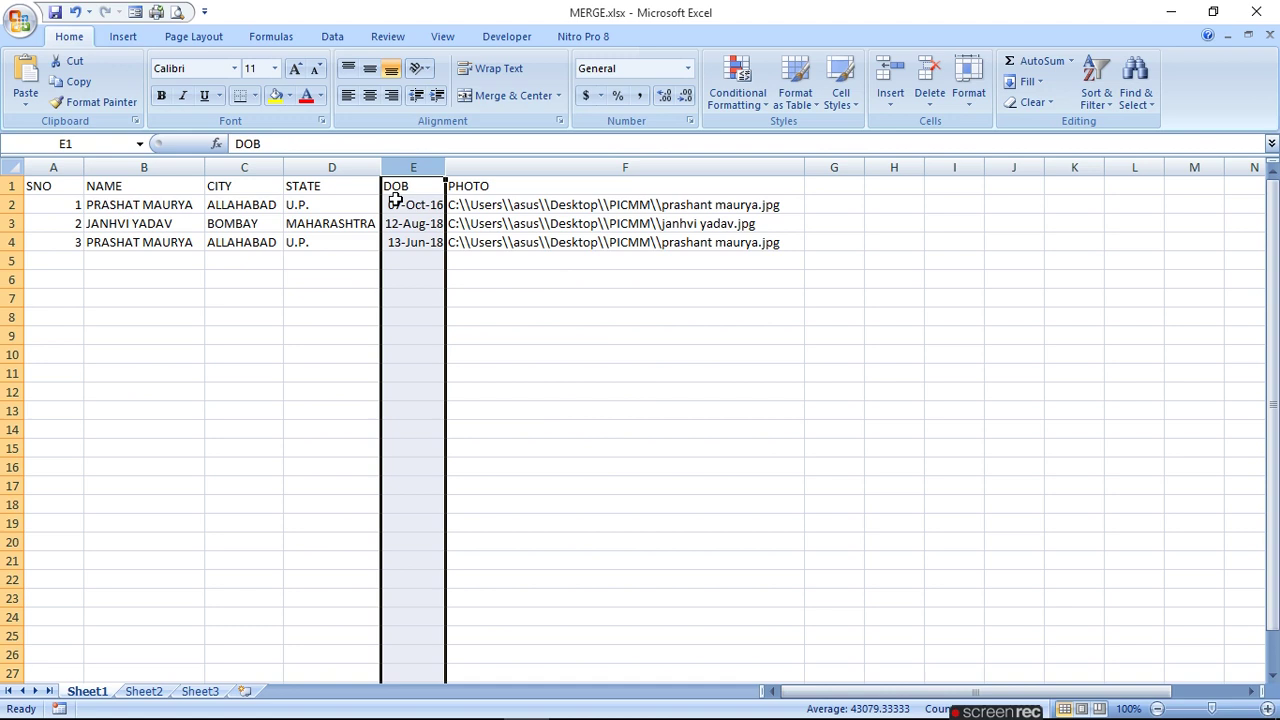
pyautogui.moveTo(412, 207); pyautogui.dragTo(428, 240)
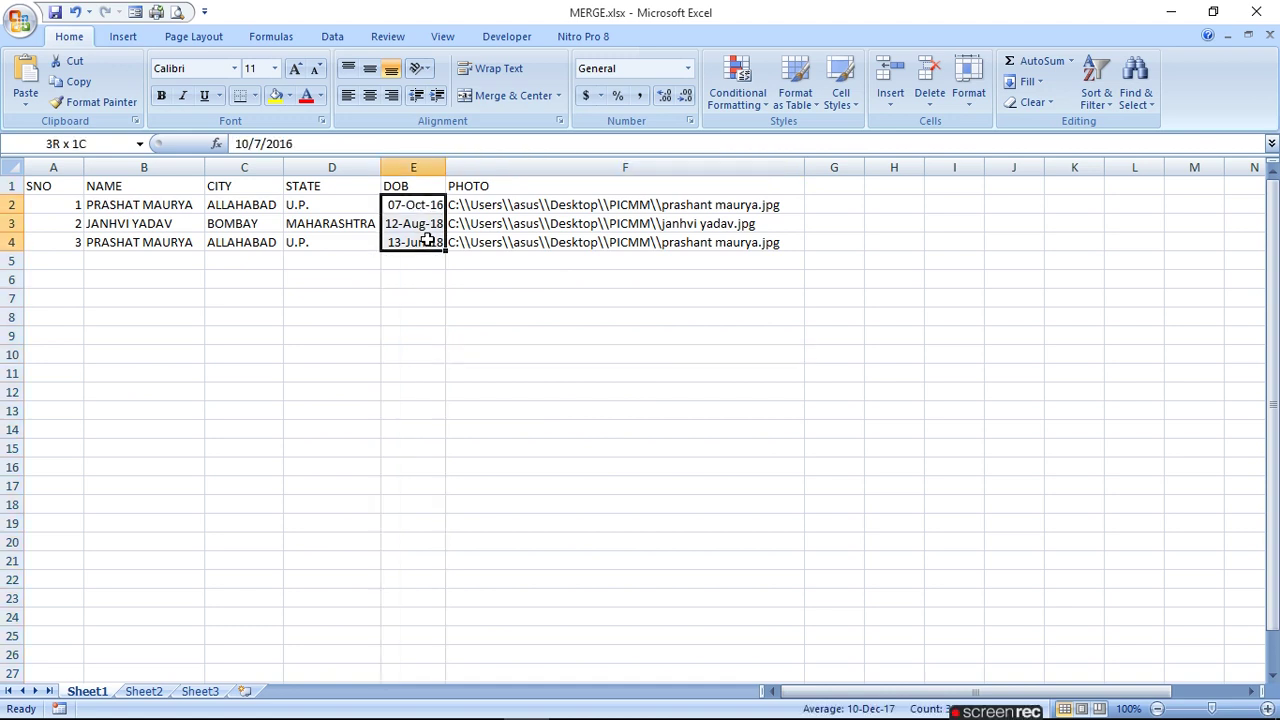
pyautogui.rightClick(430, 240)
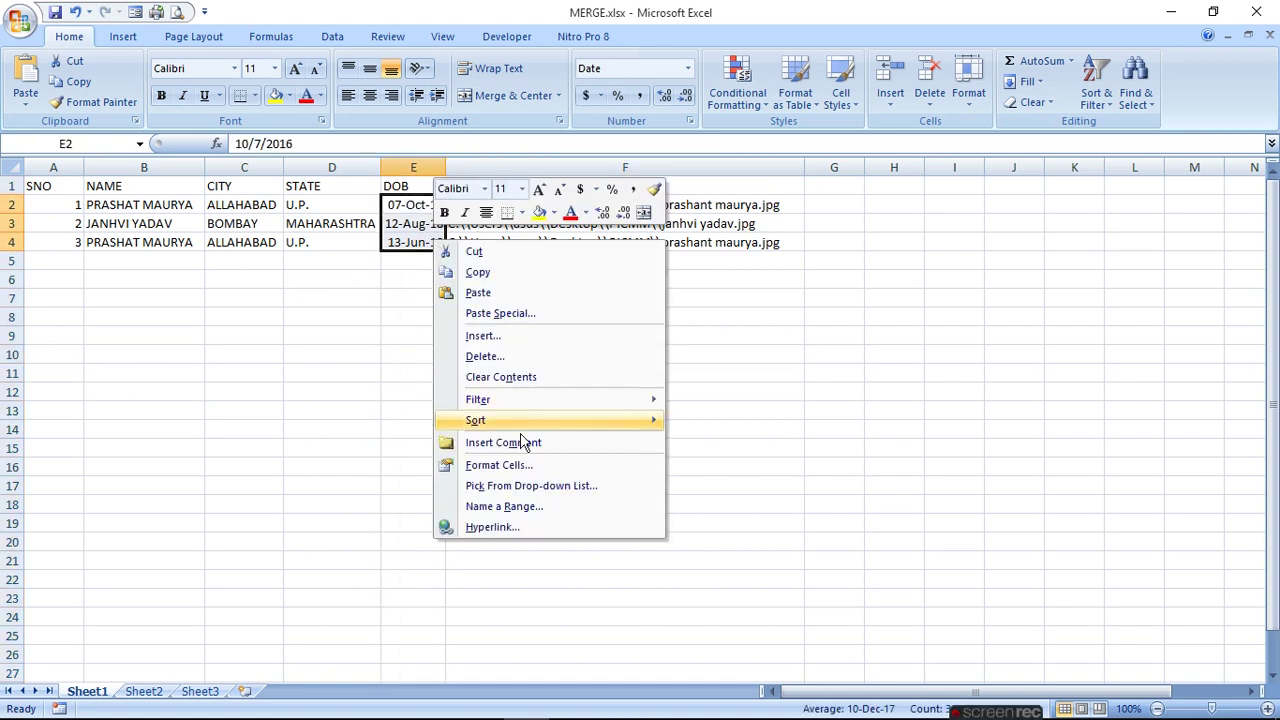
pyautogui.click(512, 468)
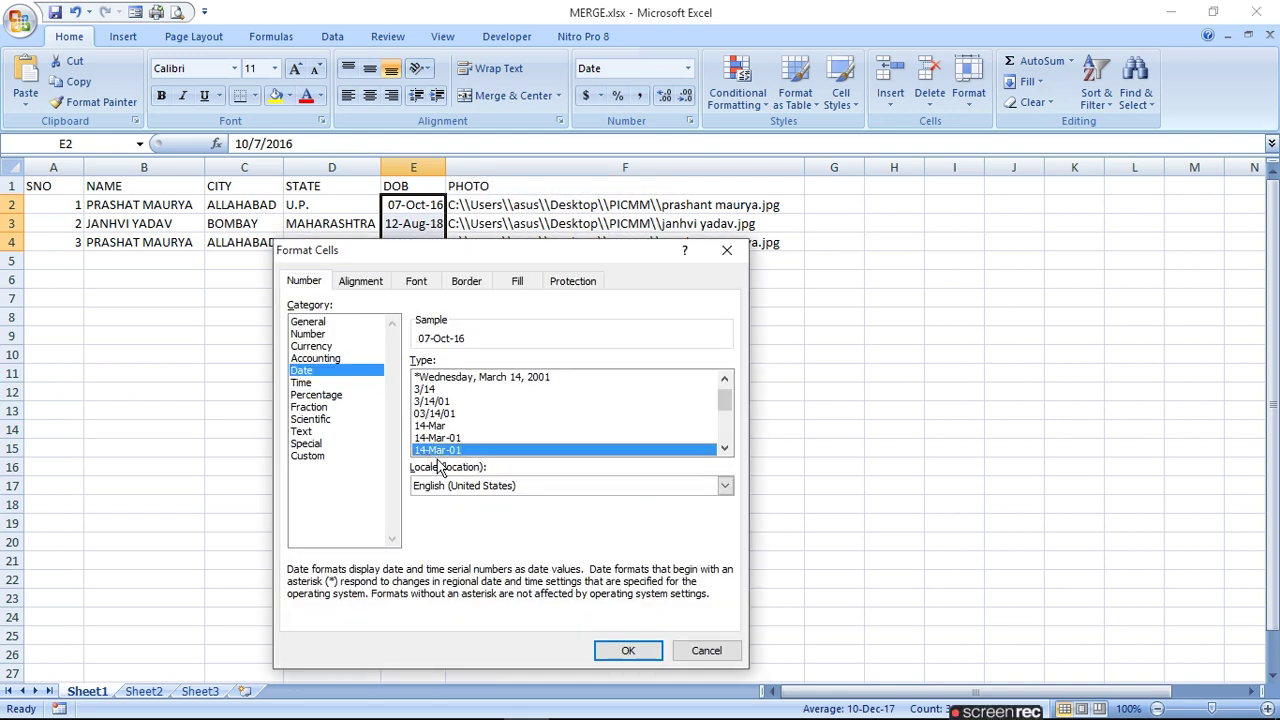
pyautogui.click(653, 650)
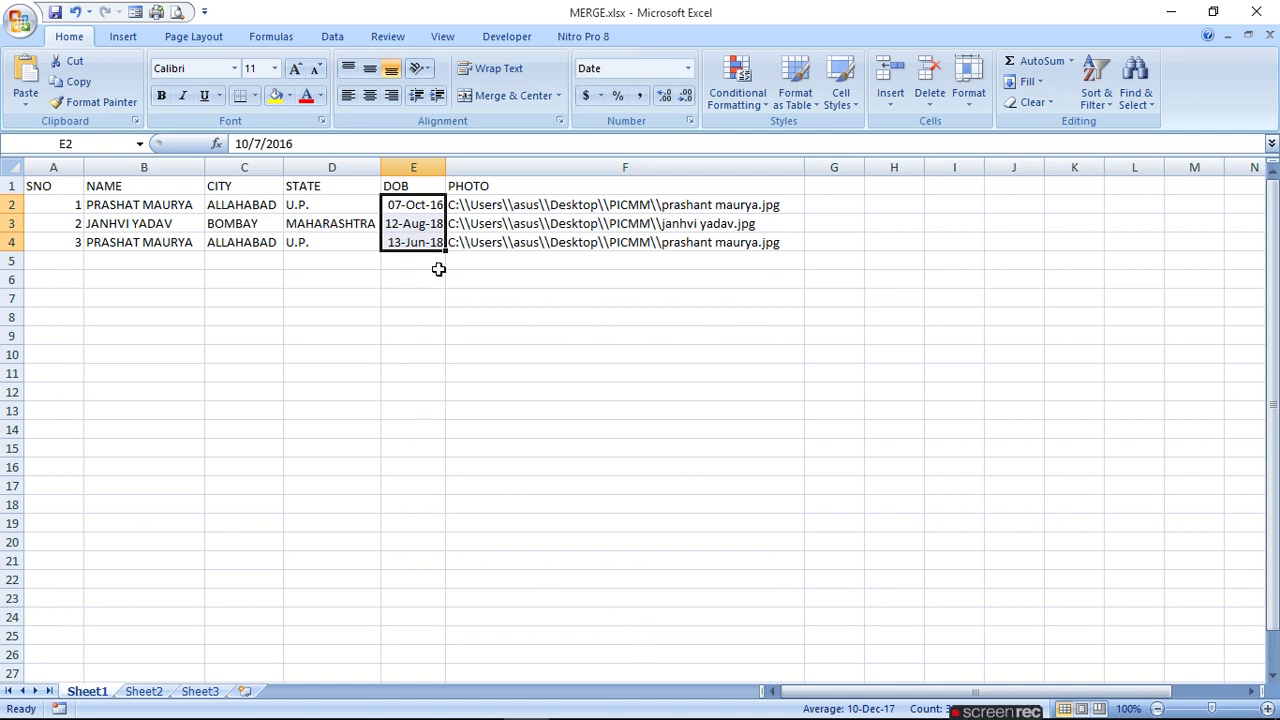
pyautogui.click(527, 204)
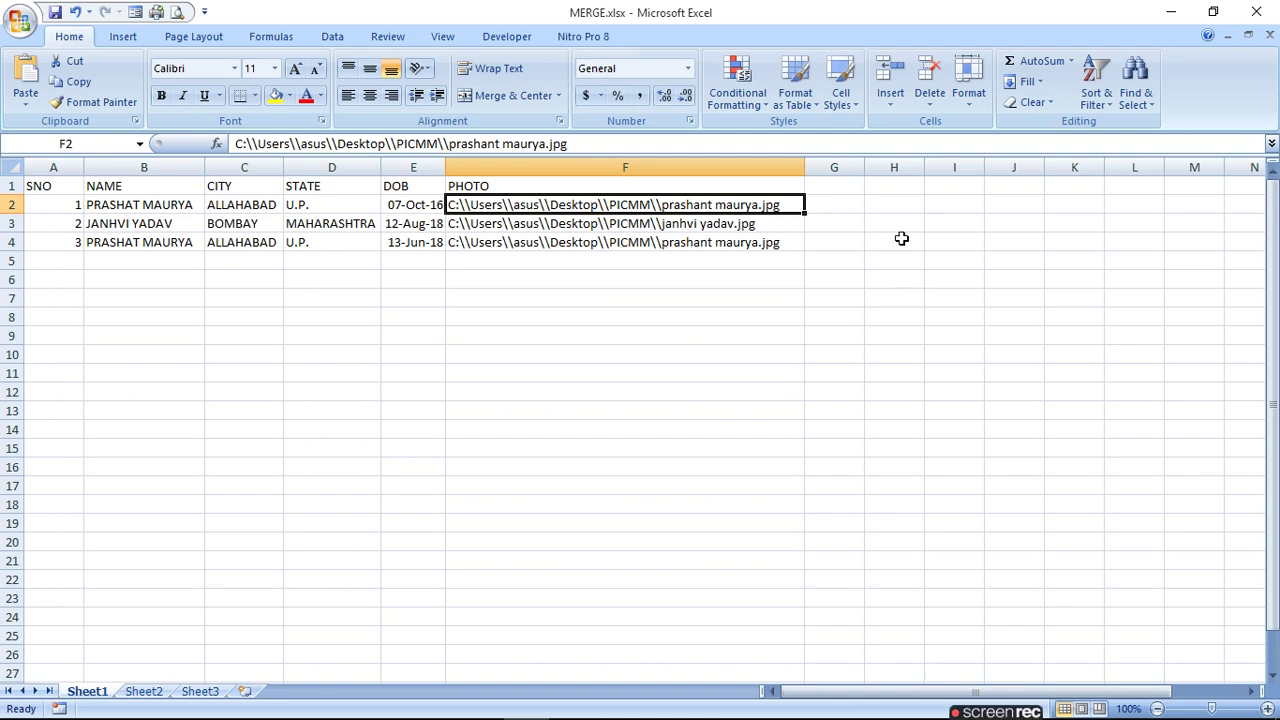
# Minimize Excel and all the Word windows to reveal the PICMM folder
pyautogui.click(1170, 12)
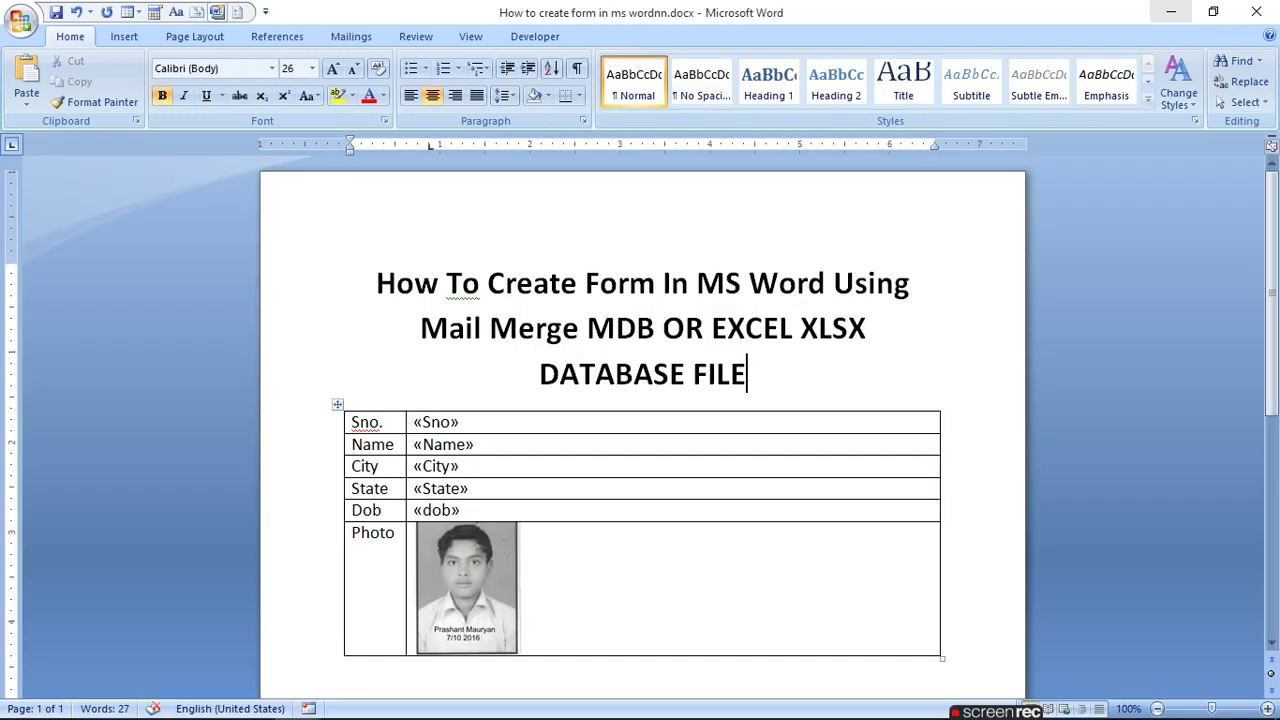
pyautogui.click(1172, 16)
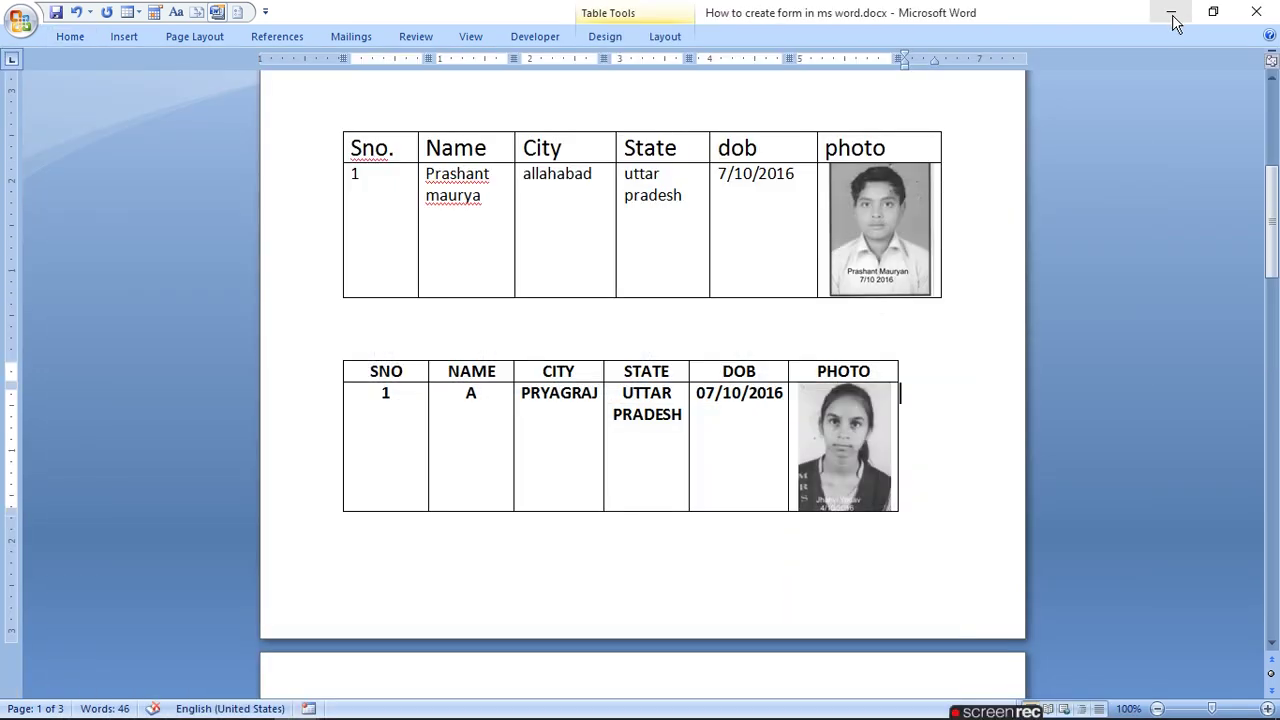
pyautogui.click(1183, 16)
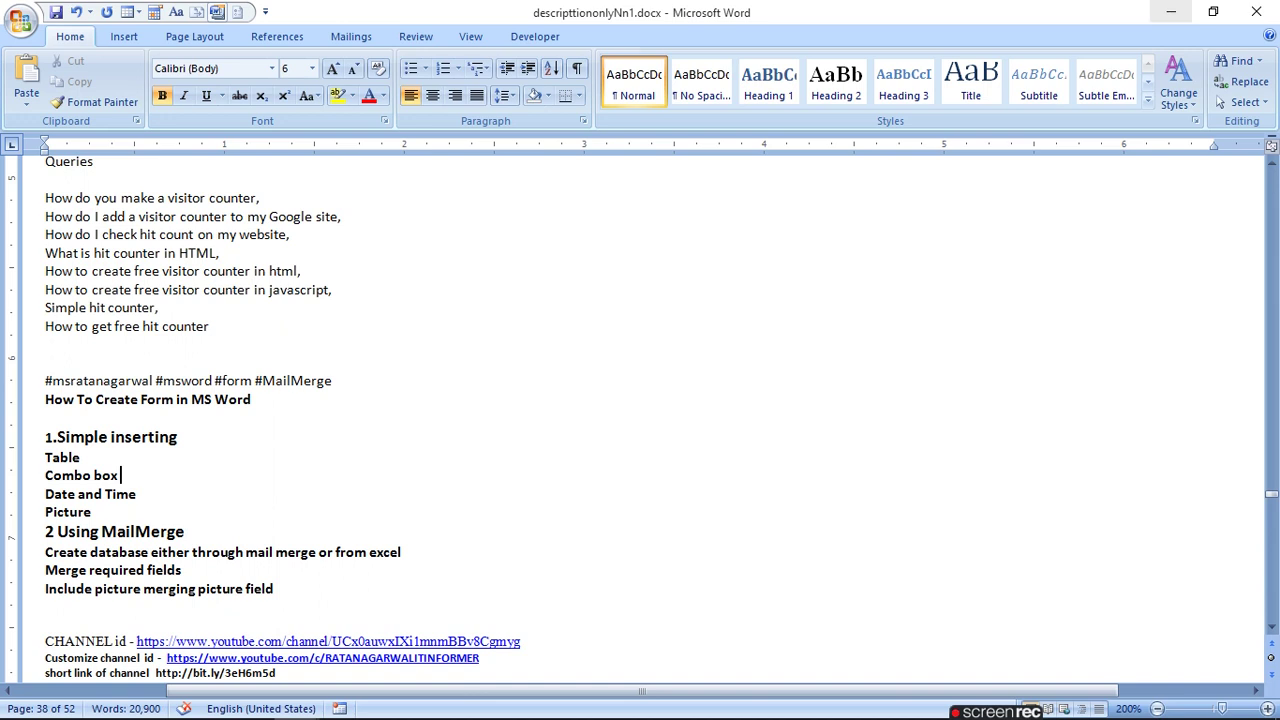
pyautogui.click(1168, 20)
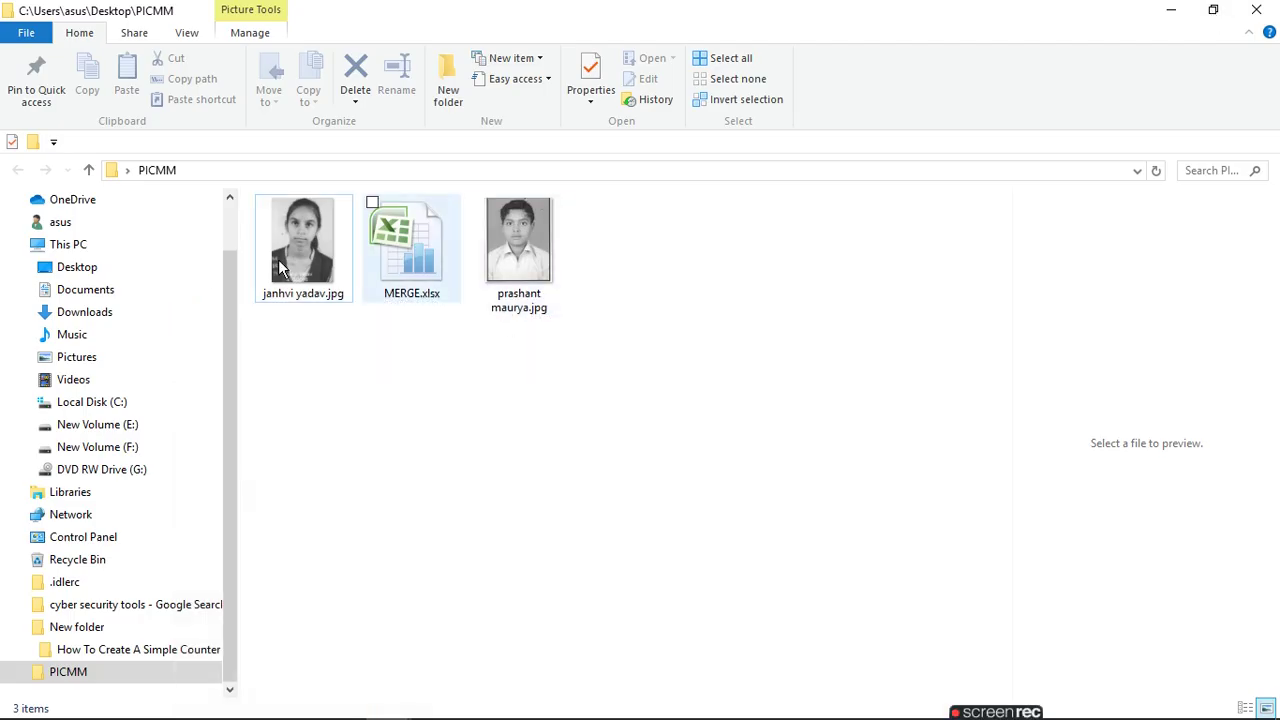
pyautogui.click(291, 265)
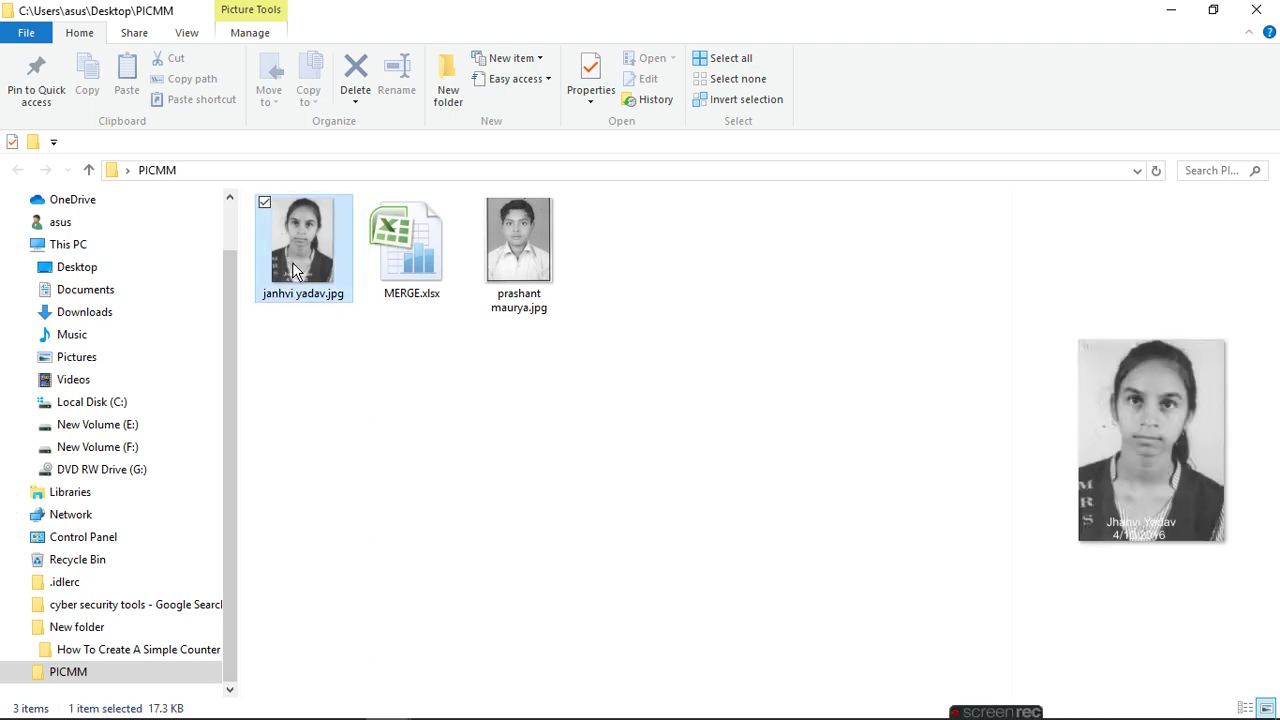
pyautogui.rightClick(292, 268)
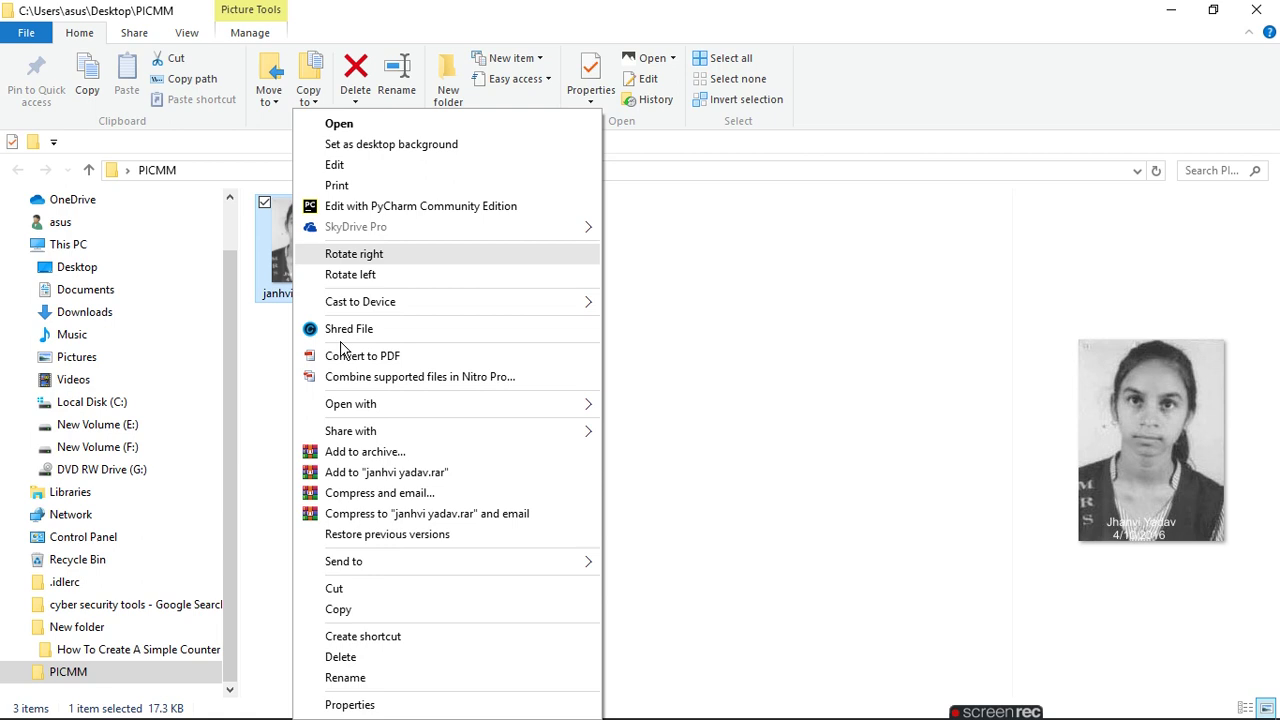
pyautogui.click(349, 704)
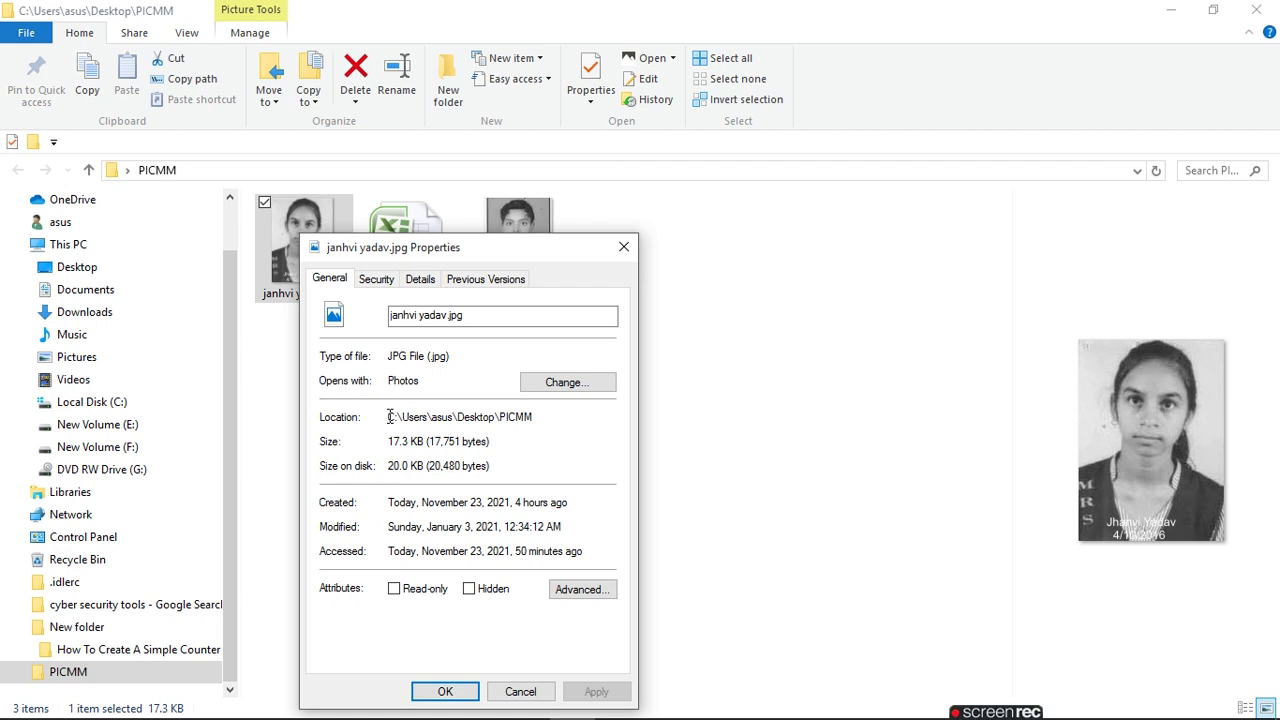
pyautogui.moveTo(390, 418); pyautogui.dragTo(557, 420)
pyautogui.hotkey('ctrl', 'c')
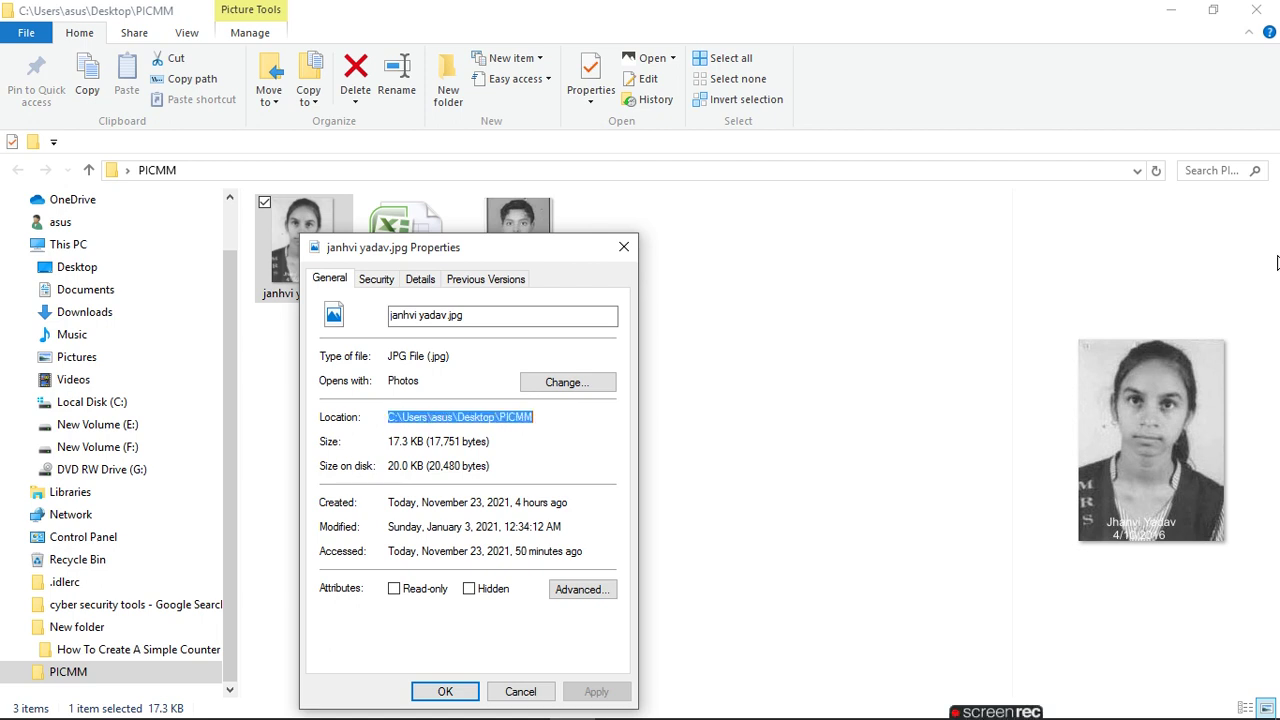
pyautogui.moveTo(526, 701)
pyautogui.click(512, 707)
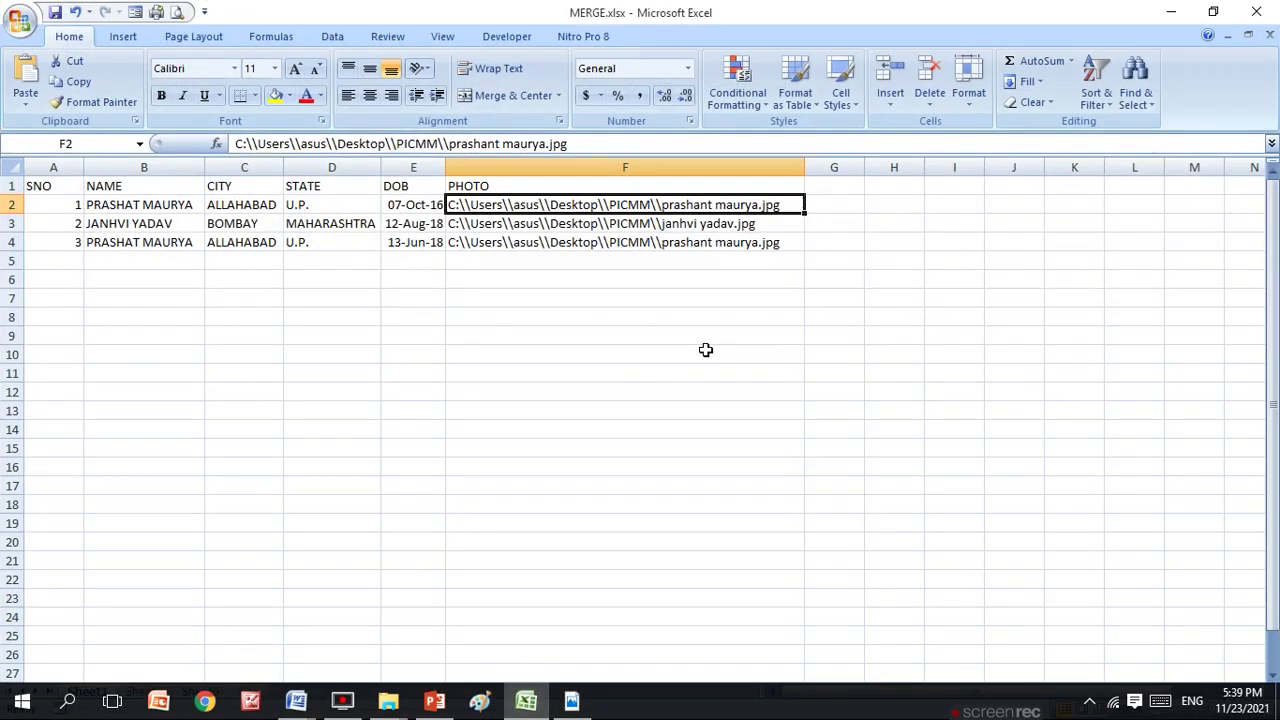
# Paste the PICMM folder path into F3, double its backslashes, and remove the auto-completed file name
pyautogui.click(474, 224)
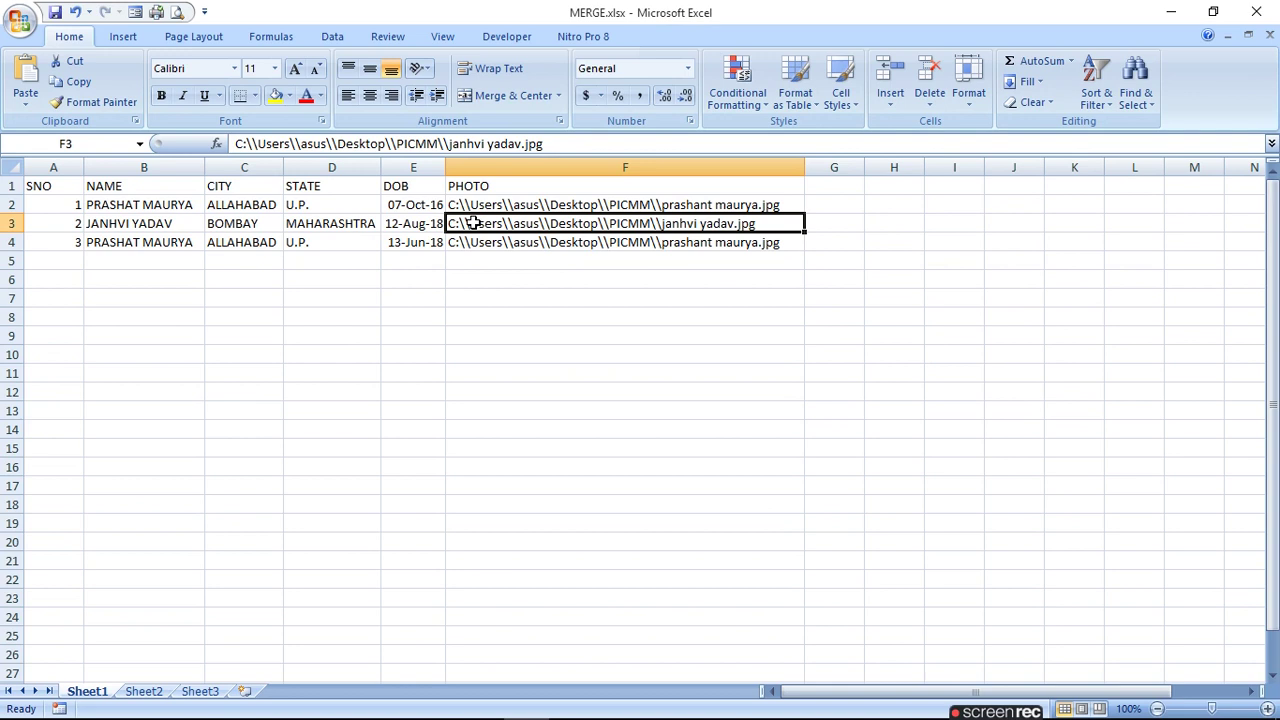
pyautogui.hotkey('ctrl', 'v')
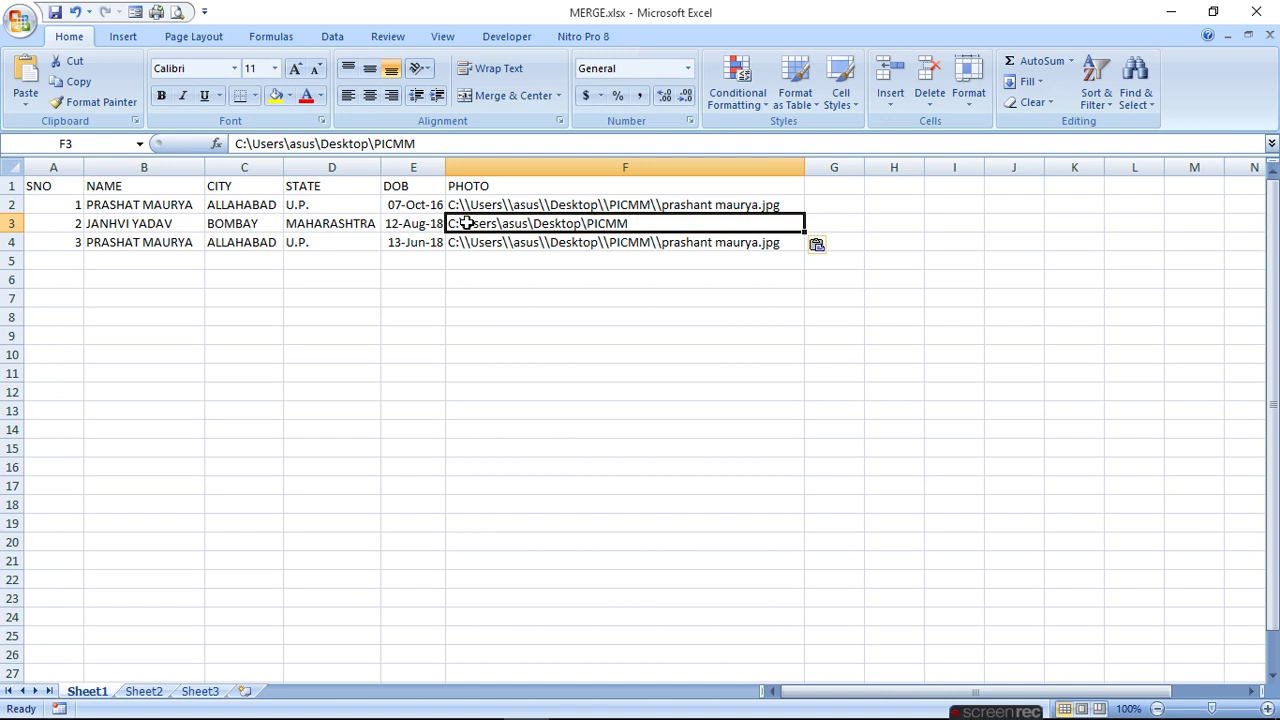
pyautogui.click(250, 143)
pyautogui.write('\\')
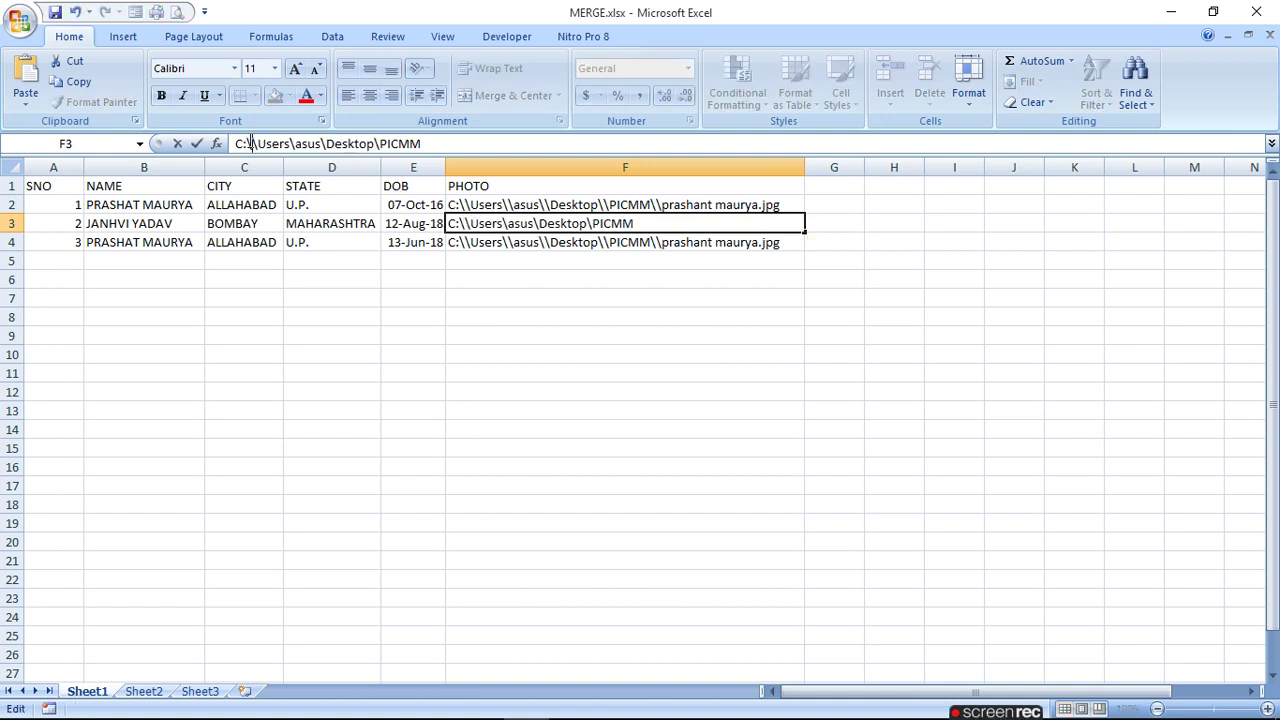
pyautogui.click(295, 143)
pyautogui.write('\\')
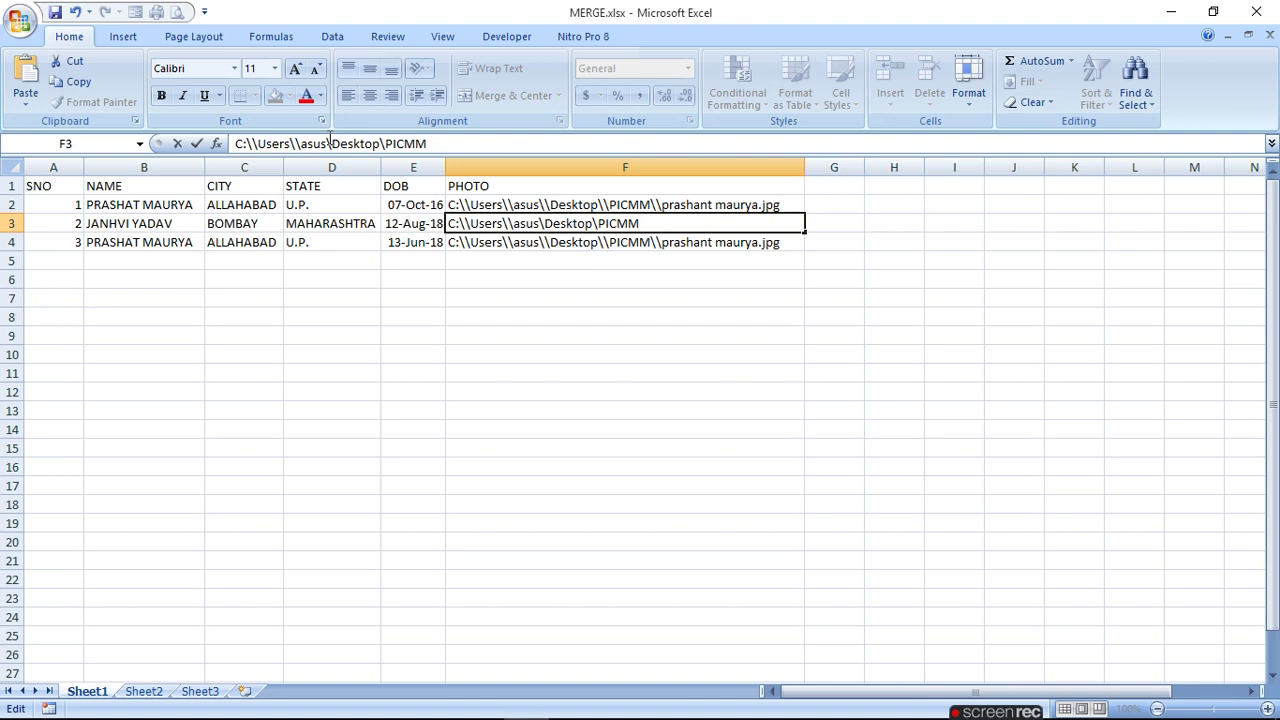
pyautogui.write('\\asus')
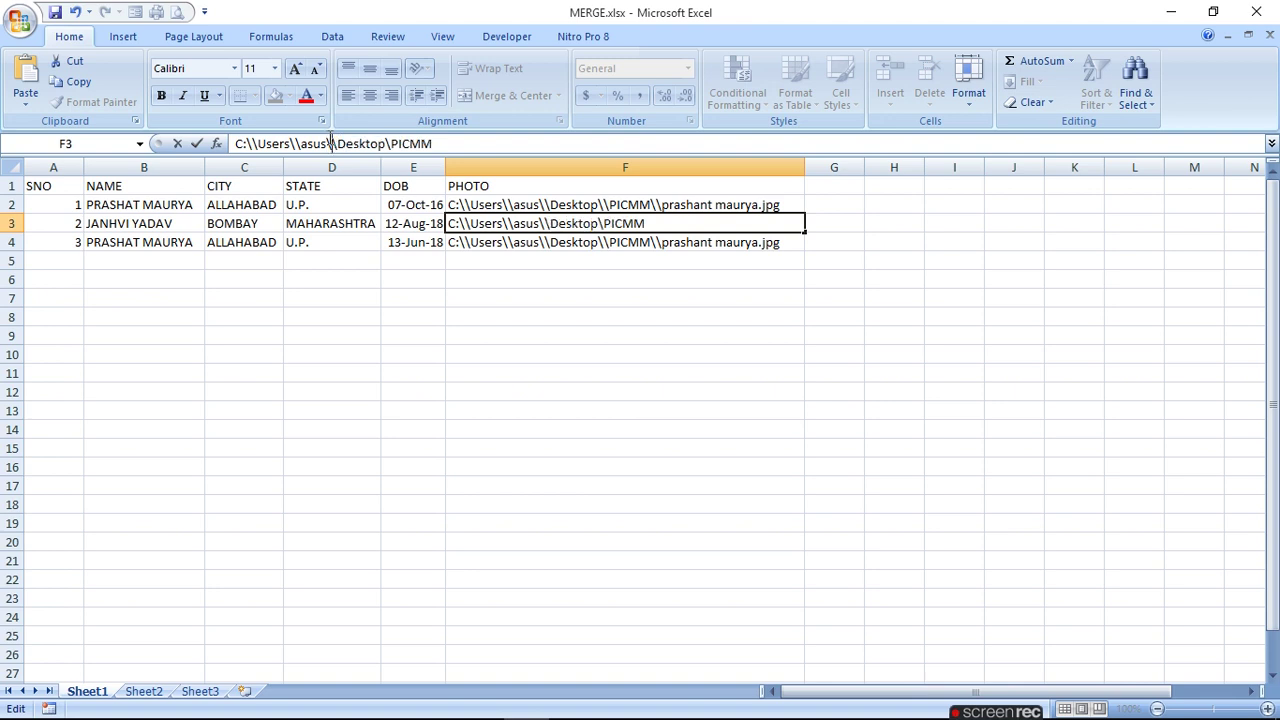
pyautogui.write('\\')
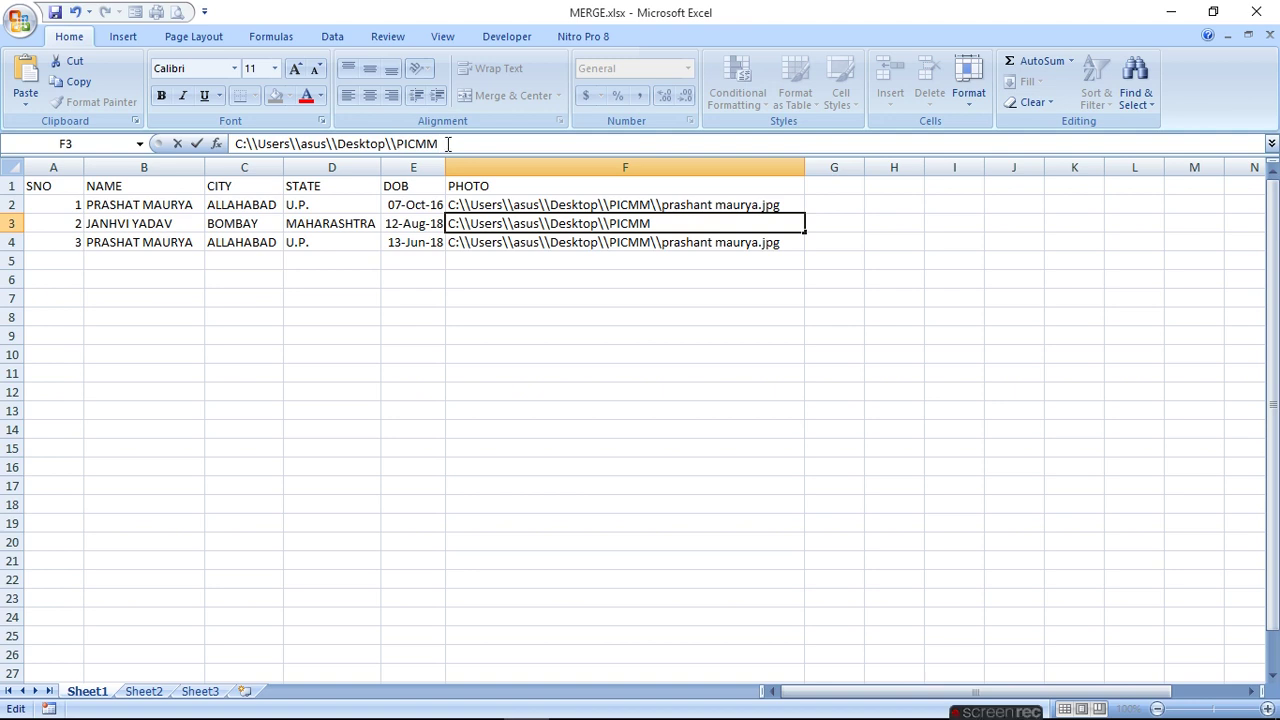
pyautogui.write('\\\\pra')
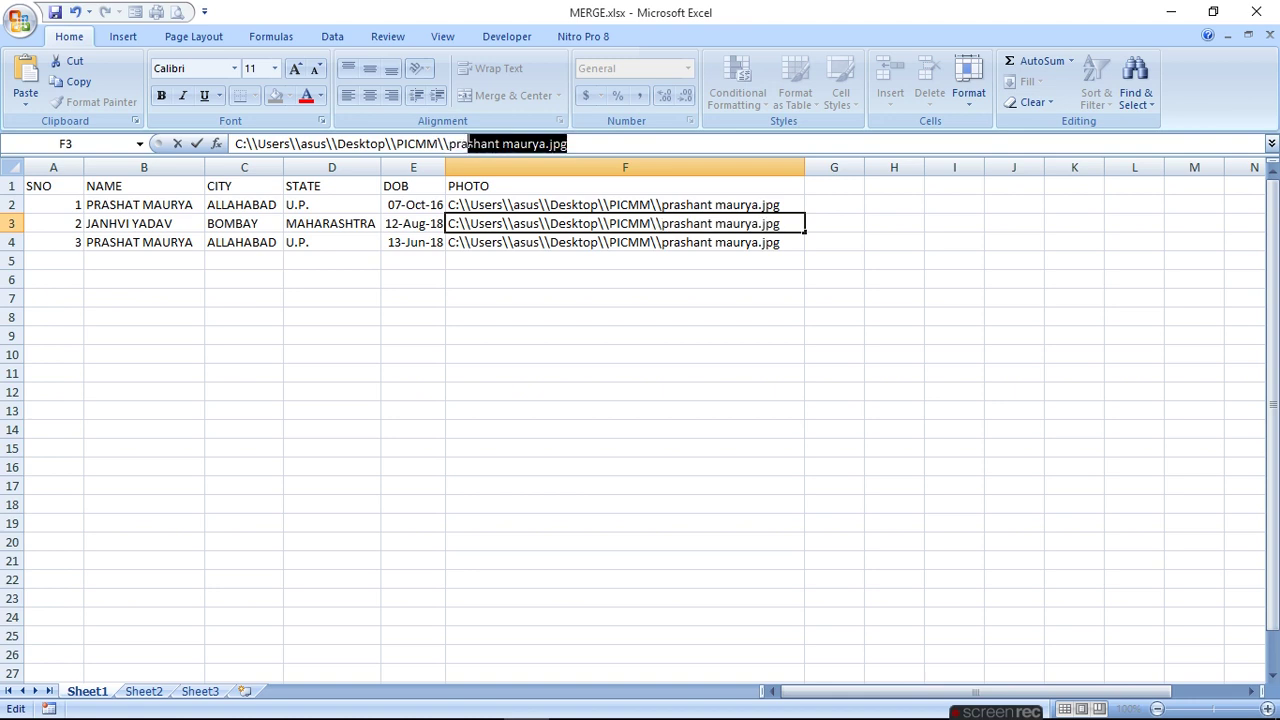
pyautogui.moveTo(567, 143); pyautogui.dragTo(447, 143)
pyautogui.press('BackSpace')
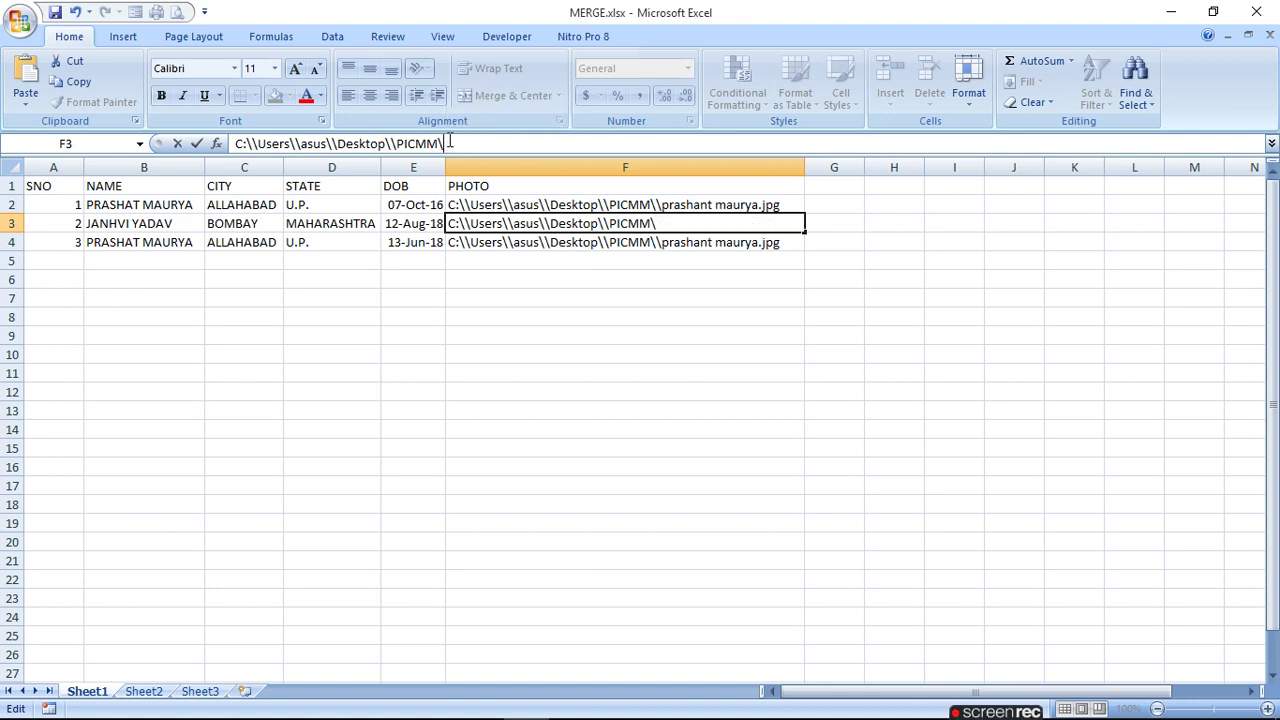
pyautogui.write('\\prashant maurya.jpg')
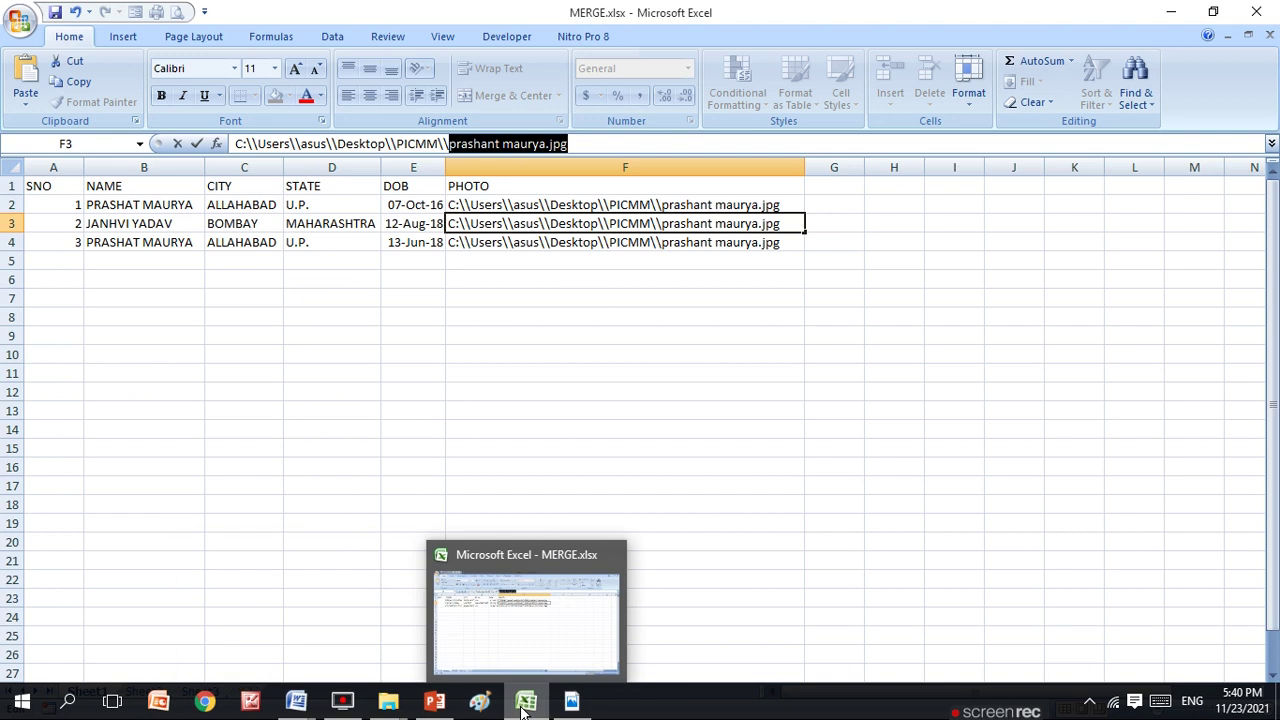
pyautogui.moveTo(388, 701)
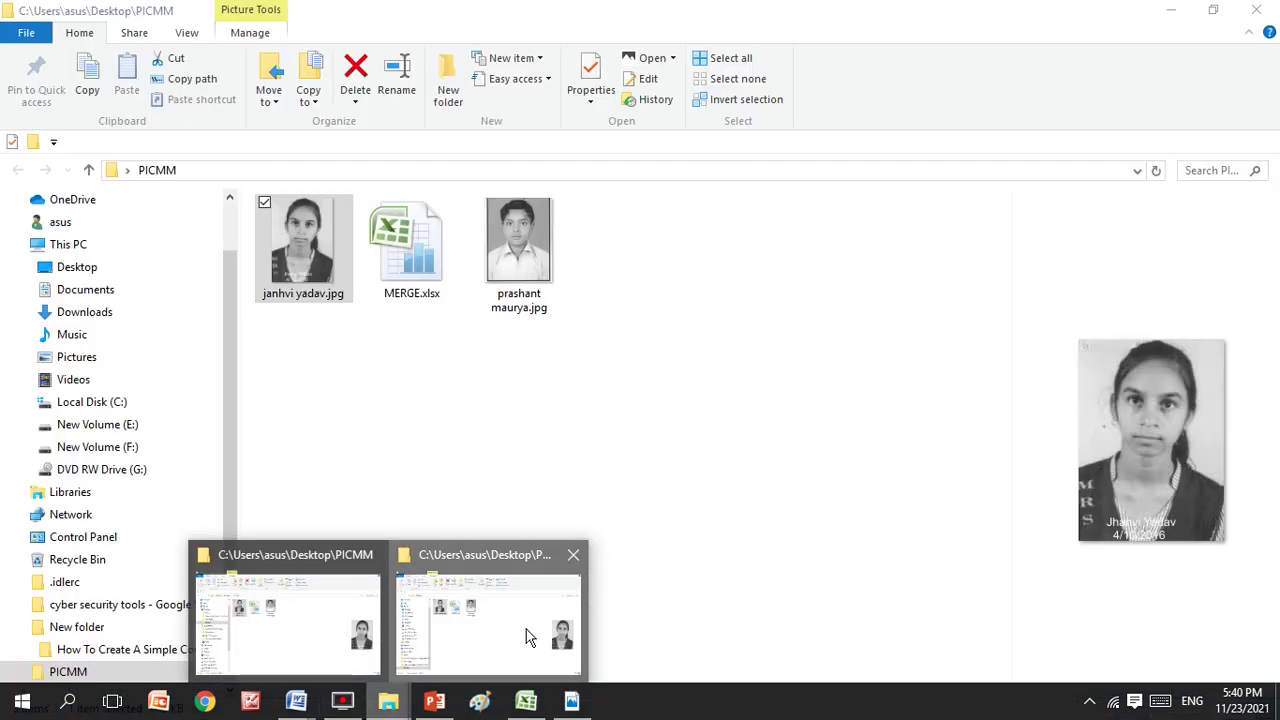
# Select the second photo's full file name in its File Explorer Properties, then return to Excel
pyautogui.click(526, 630)
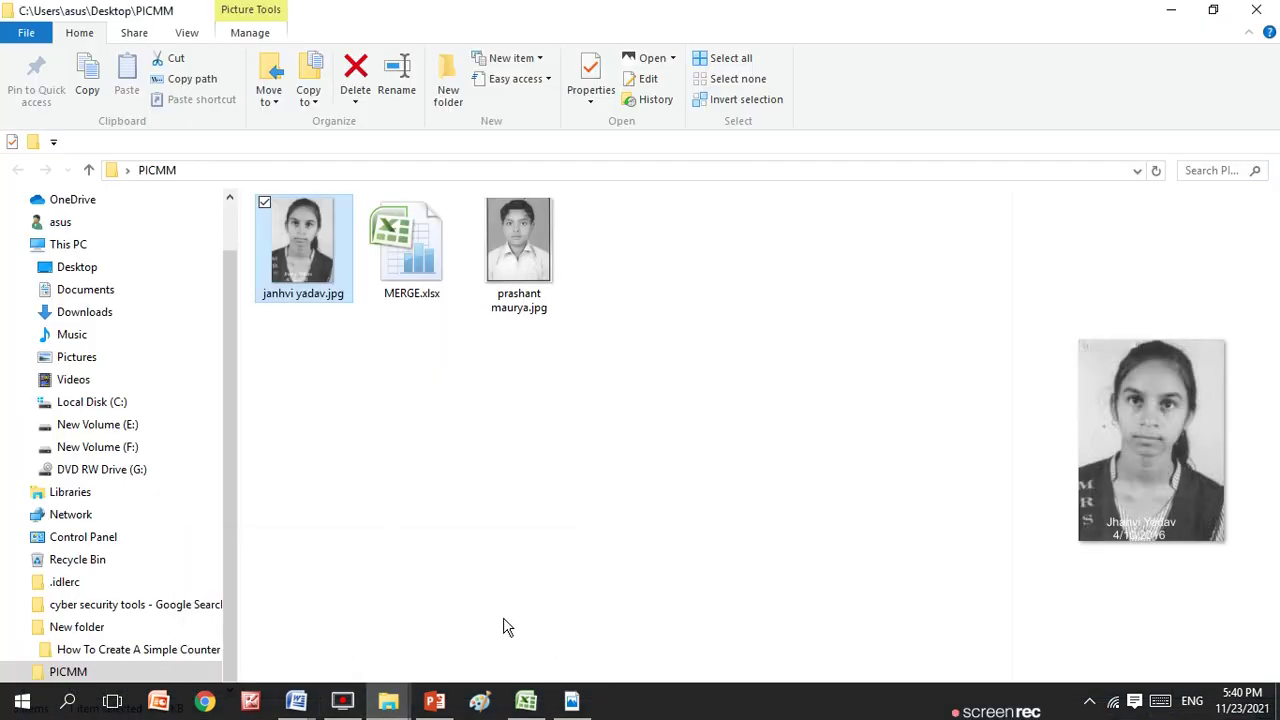
pyautogui.rightClick(284, 260)
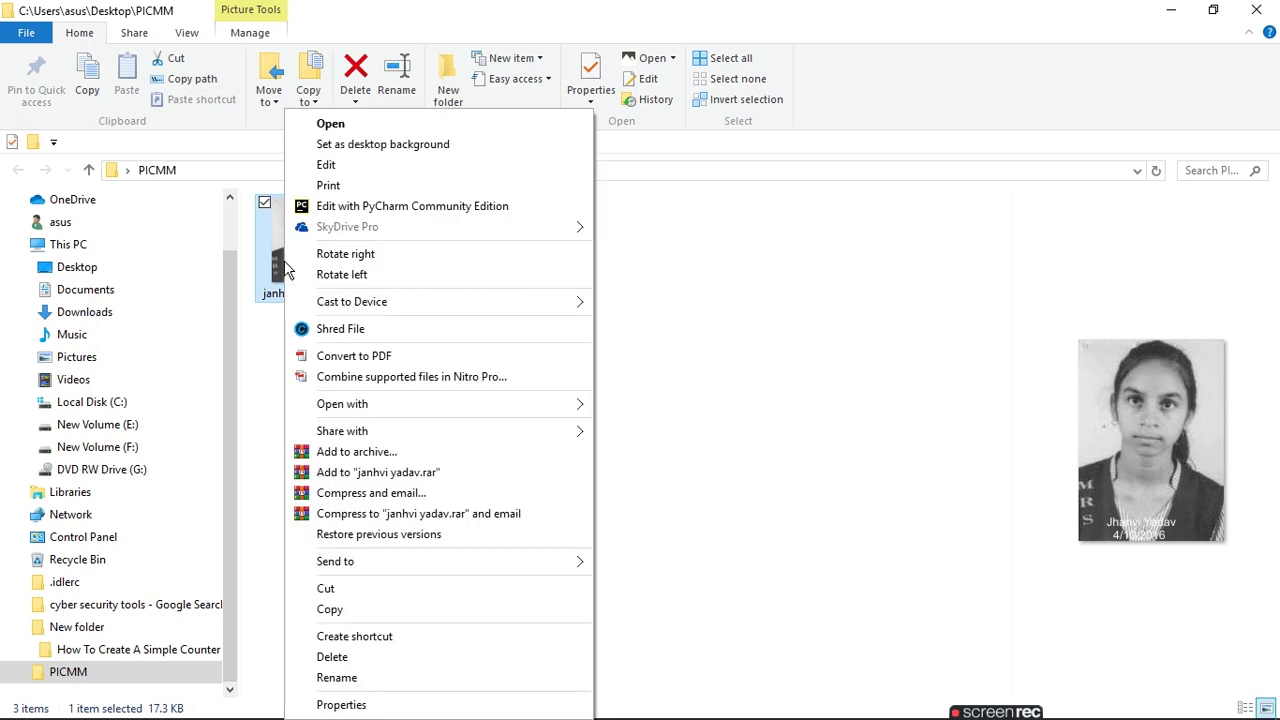
pyautogui.click(379, 706)
pyautogui.click(473, 315)
pyautogui.moveTo(473, 315); pyautogui.dragTo(356, 306)
pyautogui.hotkey('ctrl', 'c')
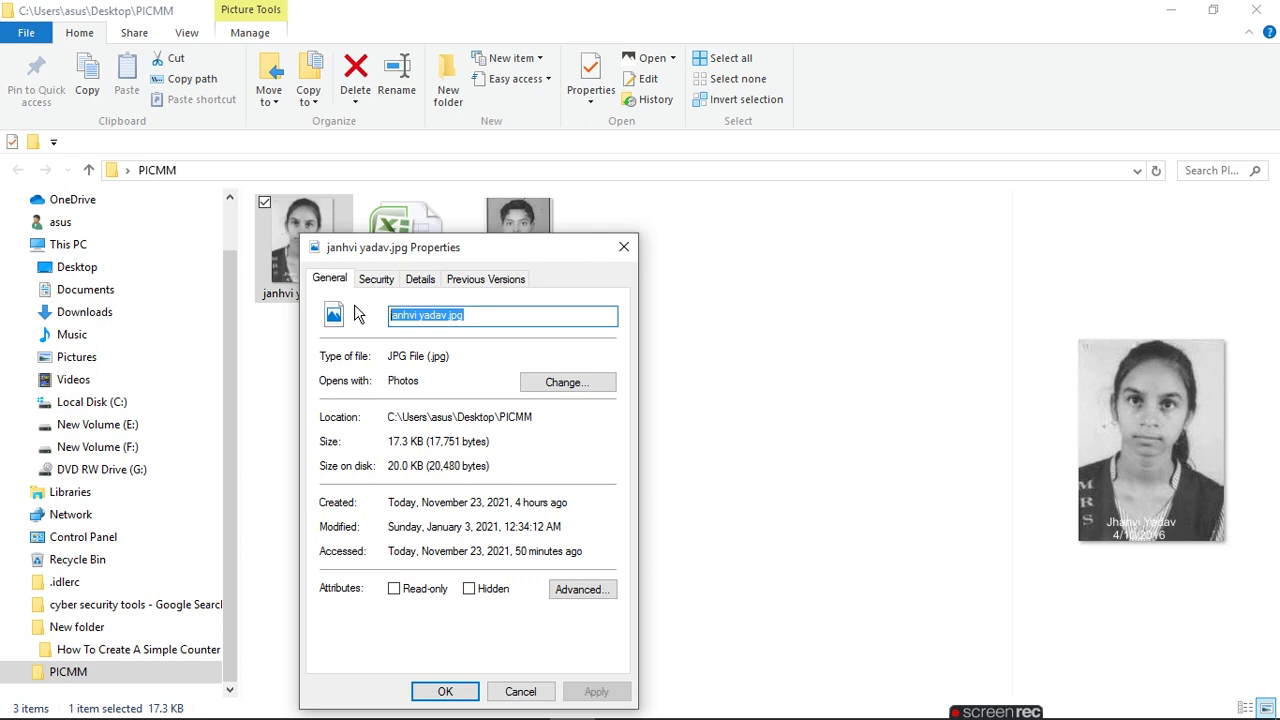
pyautogui.moveTo(571, 702)
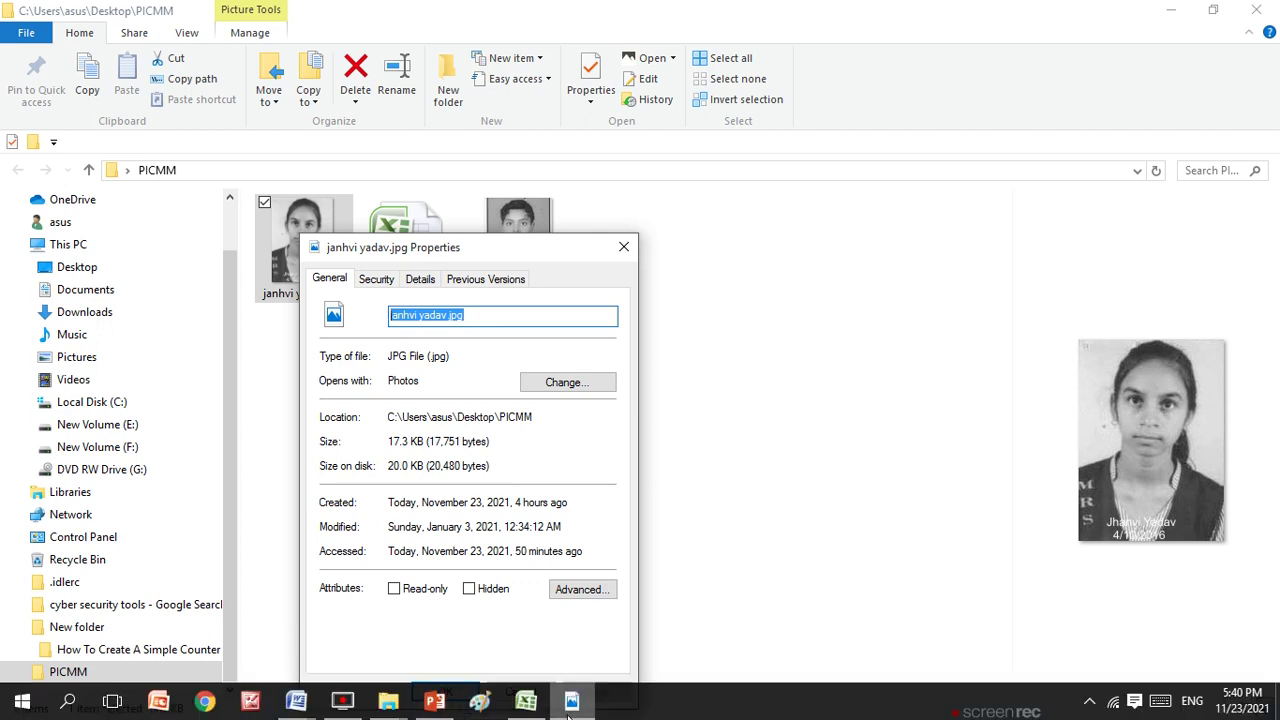
pyautogui.click(528, 703)
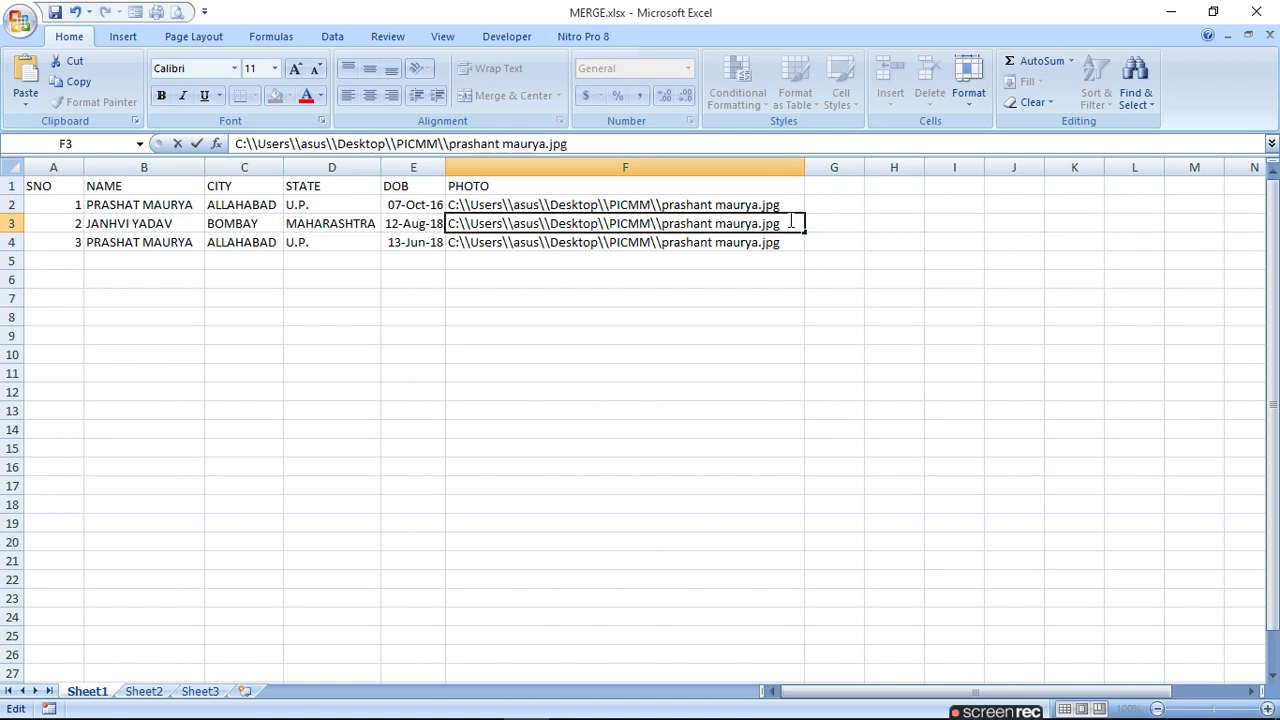
# Undo the botched name paste and leave F3's path ending in C:\Users\asus\Desktop\PICMM\
pyautogui.moveTo(580, 143); pyautogui.dragTo(449, 143)
pyautogui.click(451, 143)
pyautogui.hotkey('shift', 'Right')
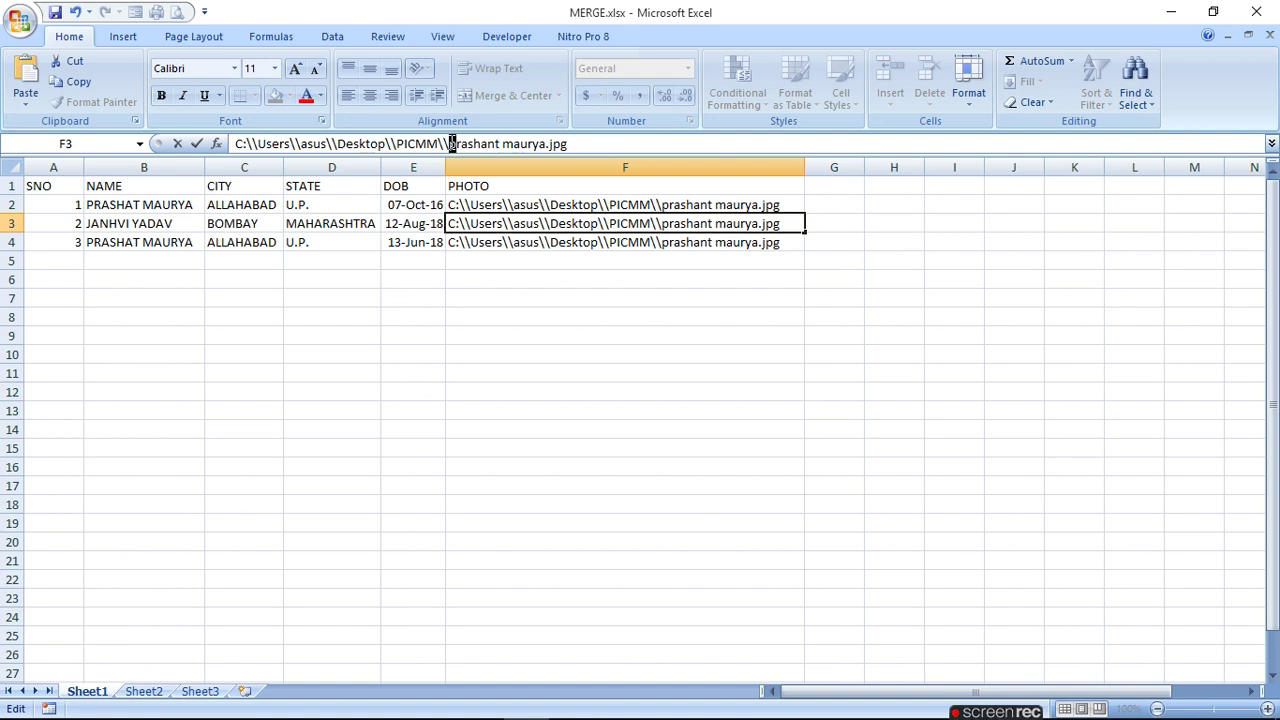
pyautogui.hotkey('ctrl', 'v')
pyautogui.click(413, 370)
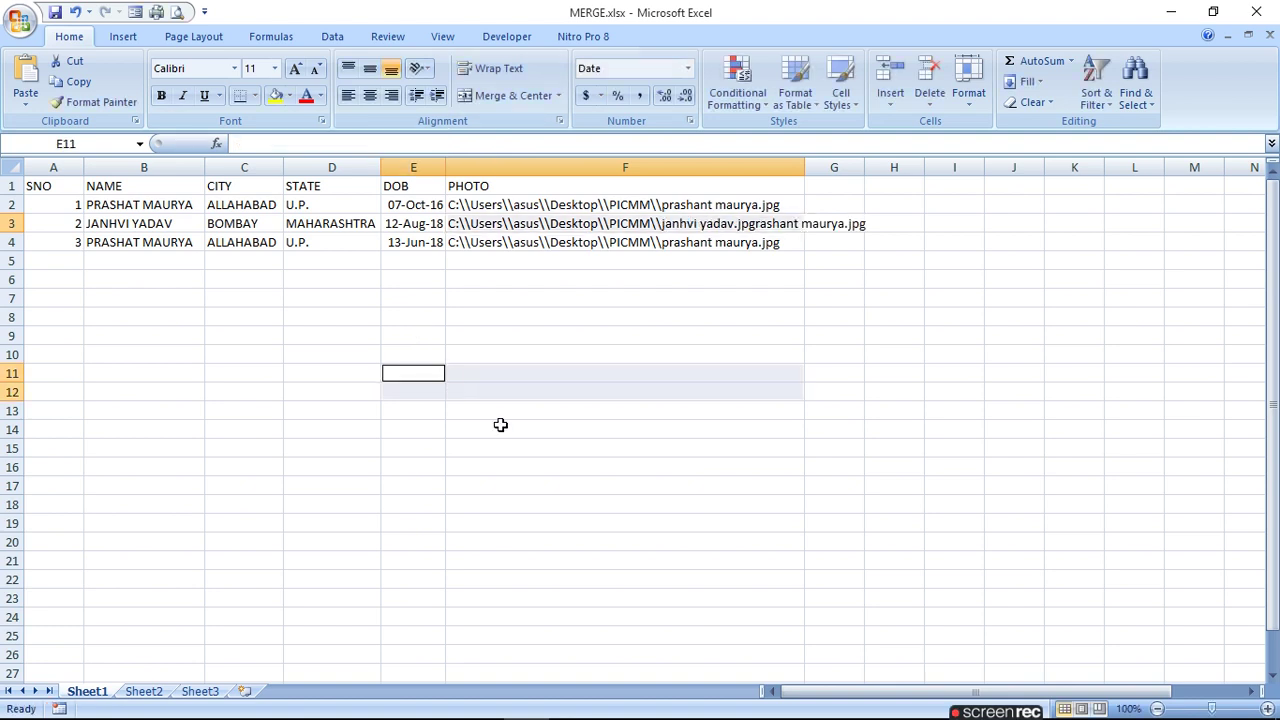
pyautogui.hotkey('ctrl', 'z')
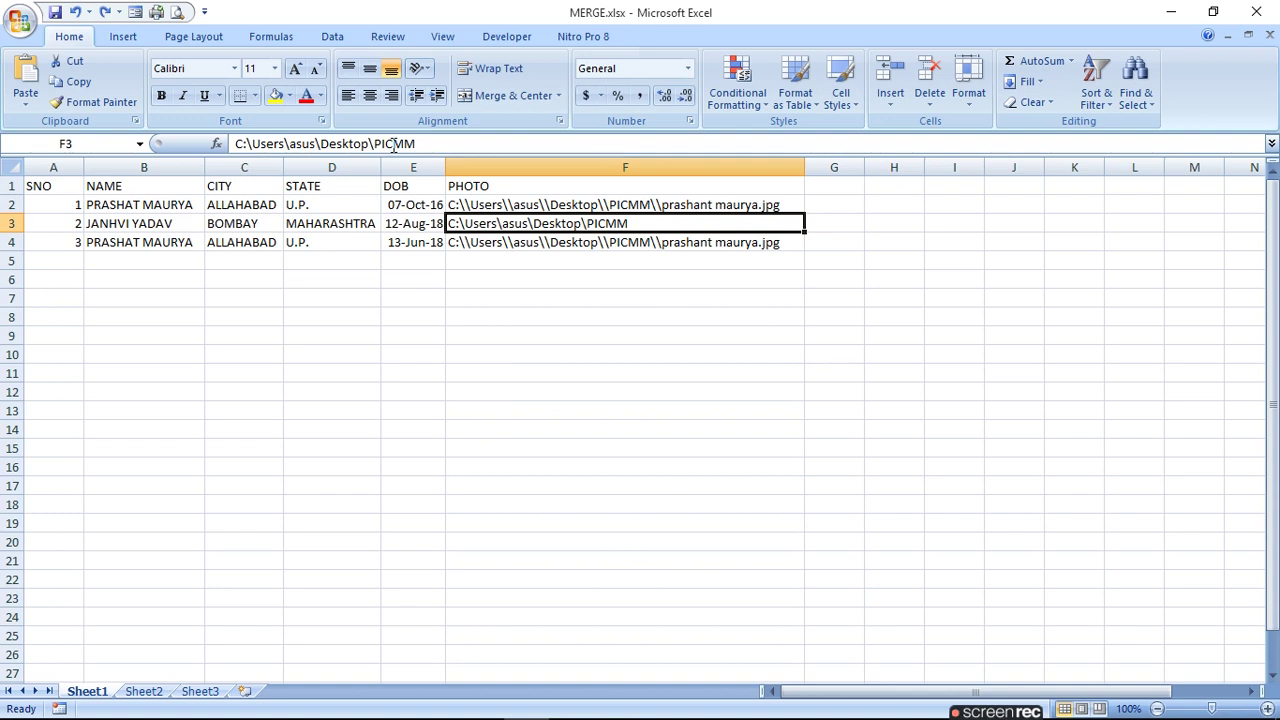
pyautogui.click(393, 144)
pyautogui.click(436, 143)
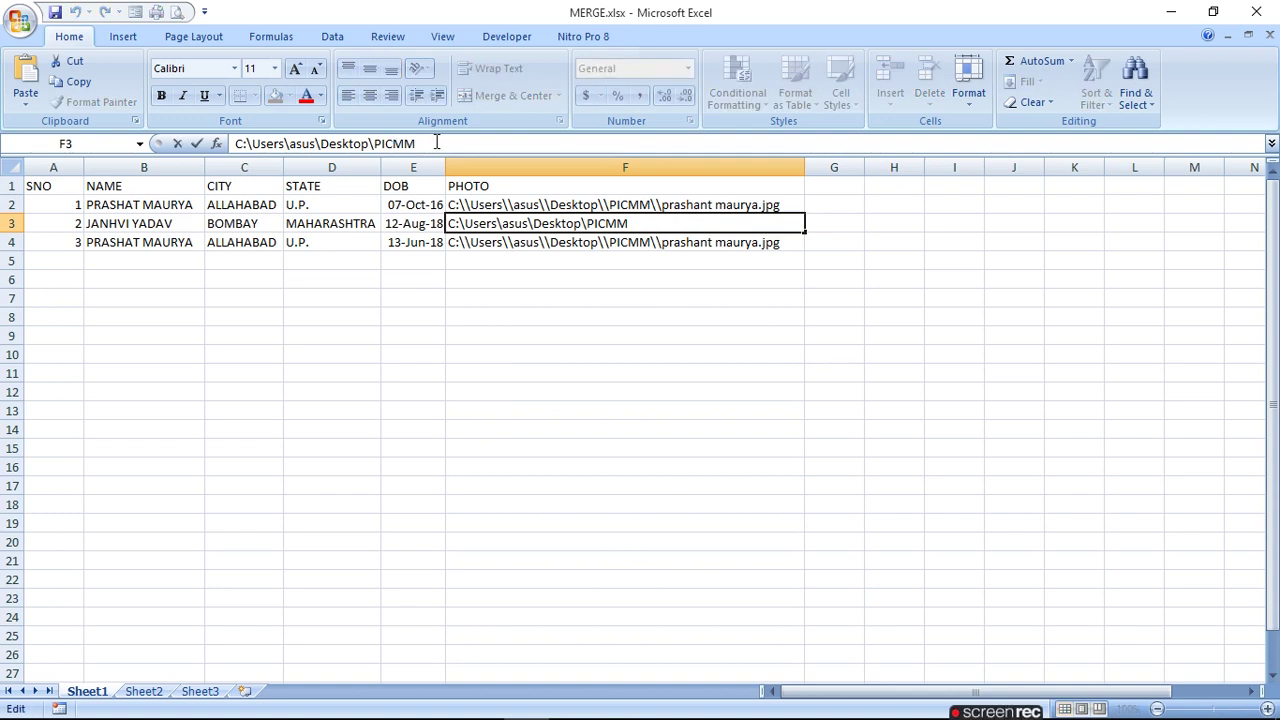
pyautogui.write('\\')
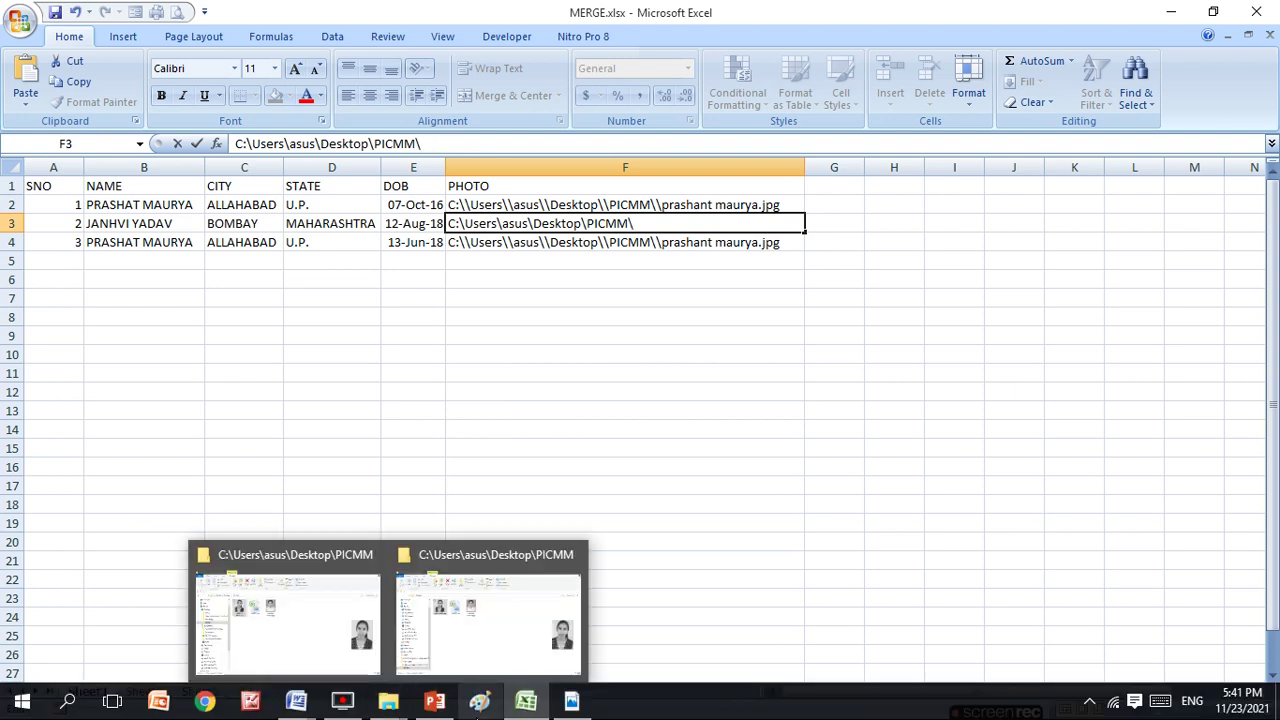
pyautogui.moveTo(388, 702)
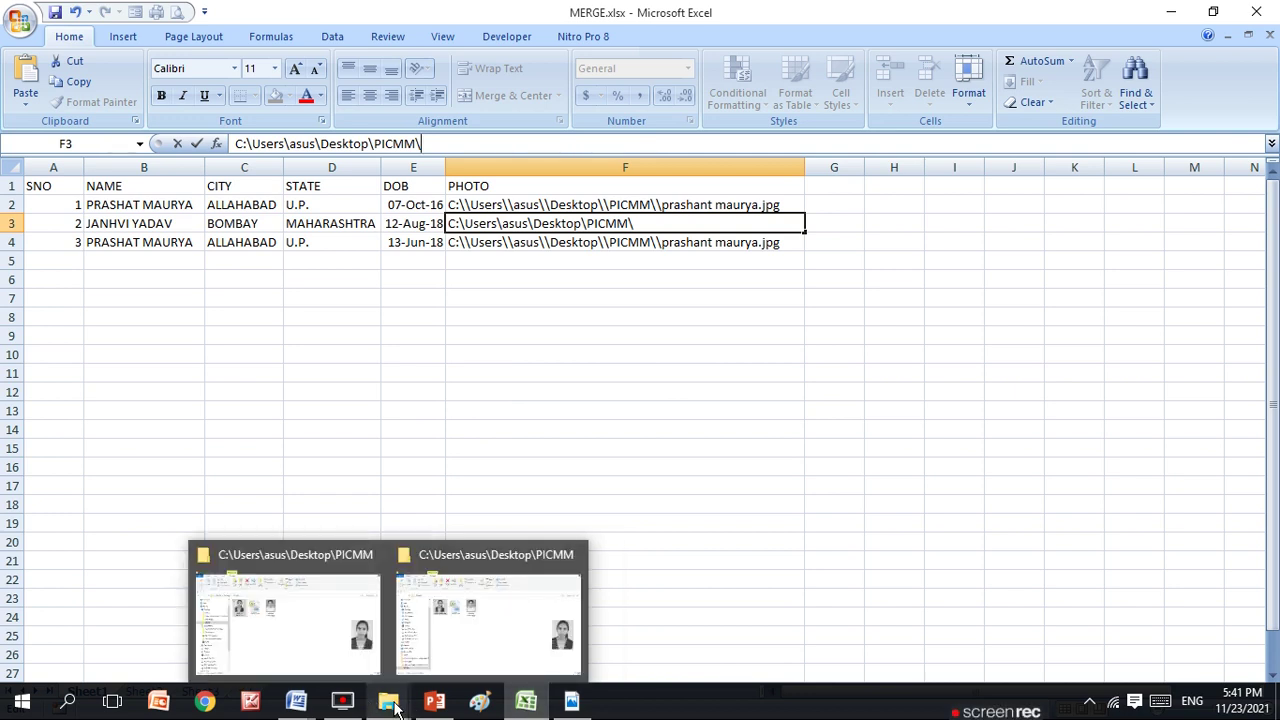
pyautogui.click(390, 702)
pyautogui.click(425, 652)
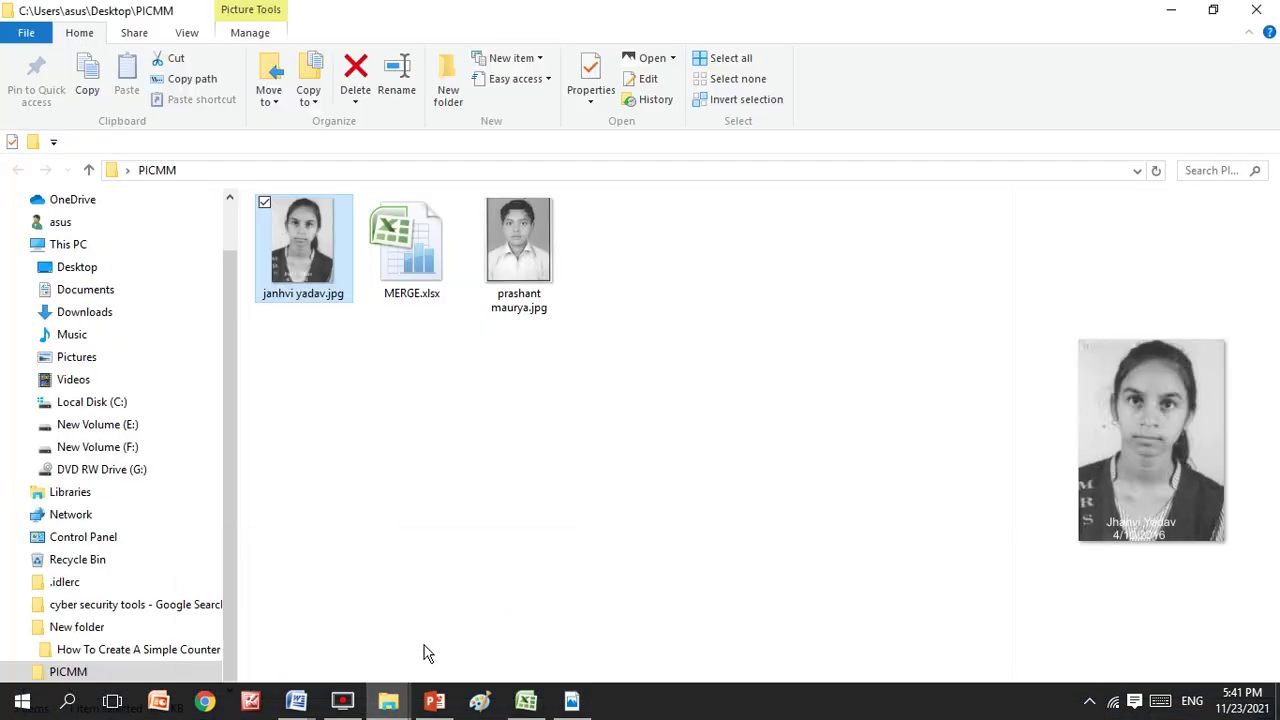
pyautogui.rightClick(315, 211)
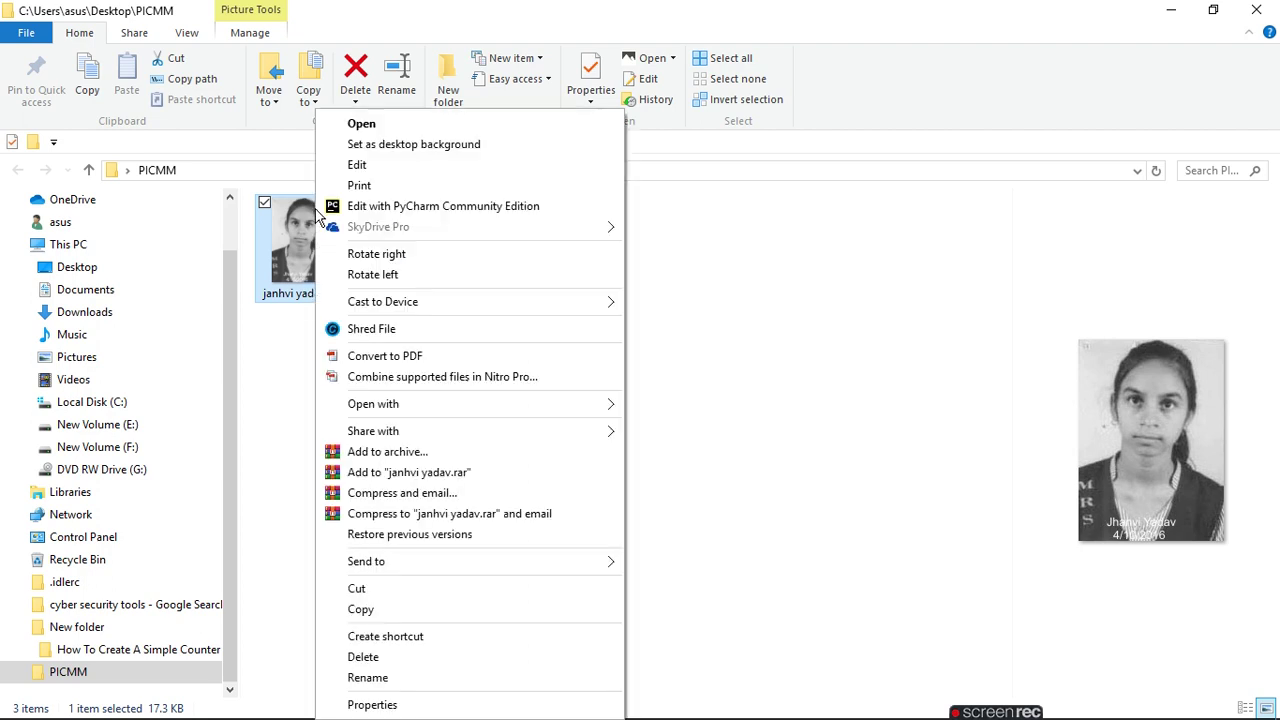
pyautogui.click(420, 705)
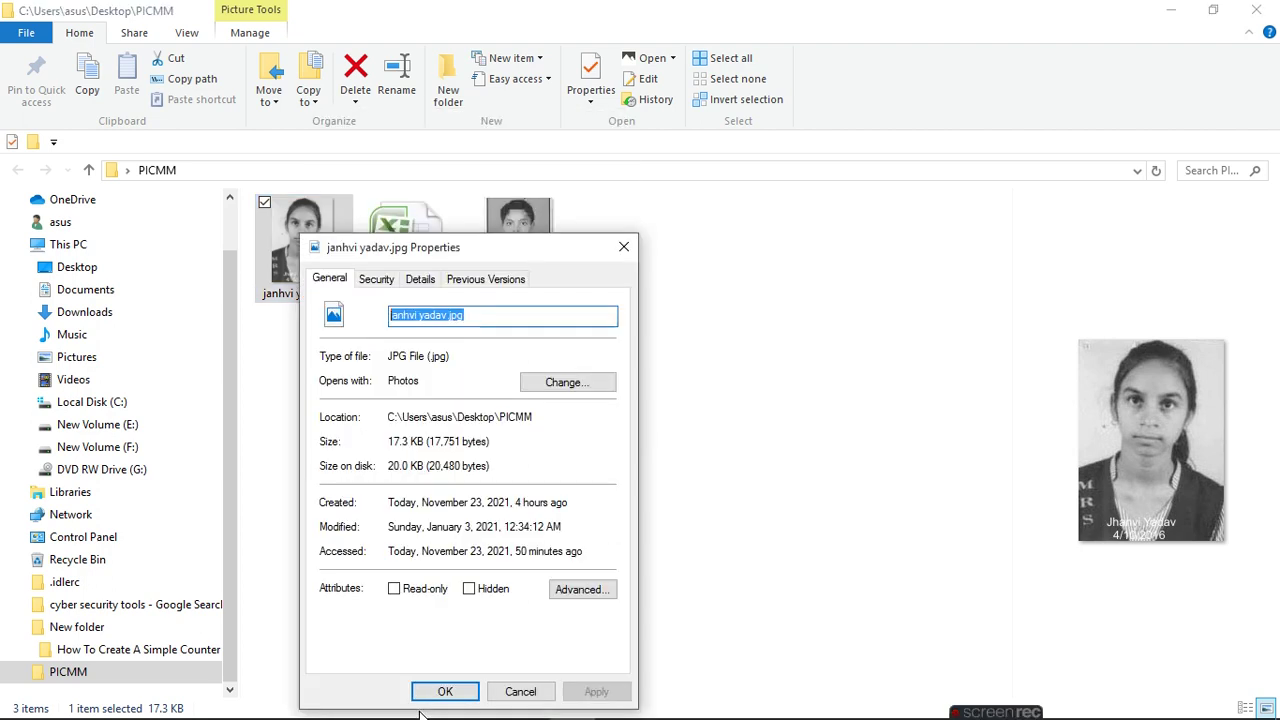
pyautogui.click(468, 314)
pyautogui.moveTo(468, 314); pyautogui.dragTo(354, 309)
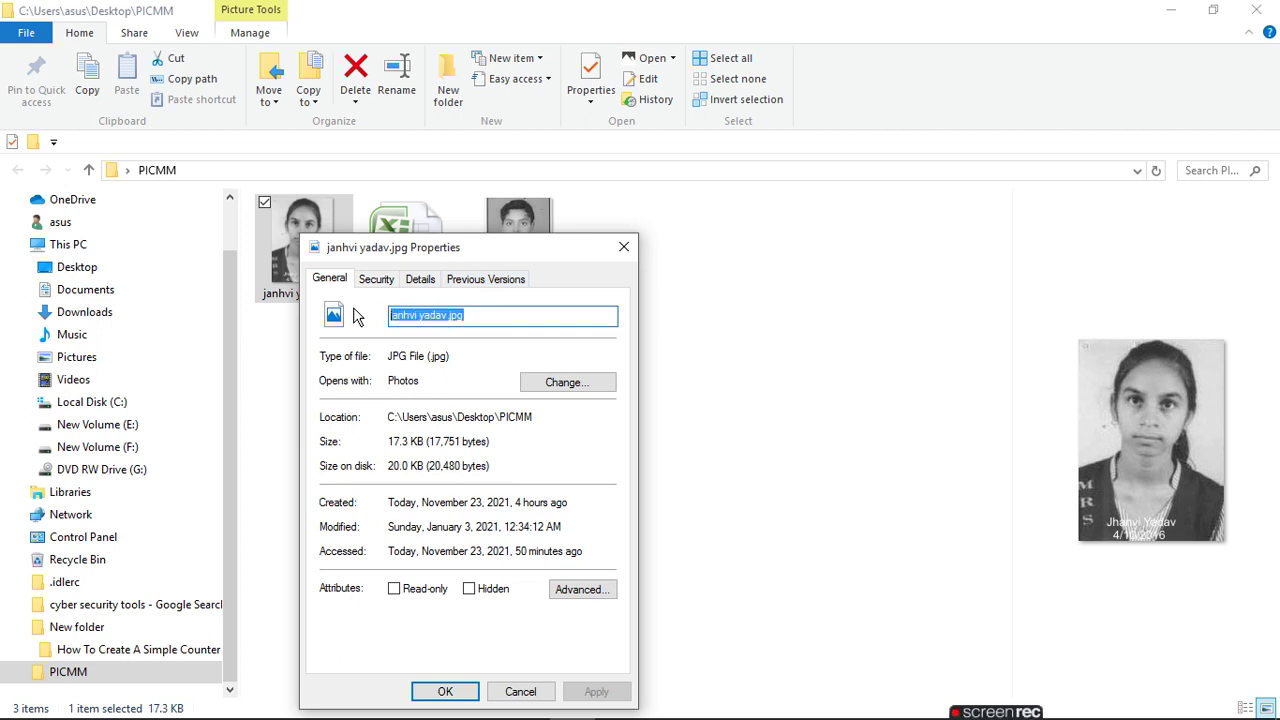
pyautogui.click(465, 314)
pyautogui.moveTo(468, 314); pyautogui.dragTo(365, 313)
pyautogui.hotkey('ctrl', 'c')
pyautogui.rightClick(410, 319)
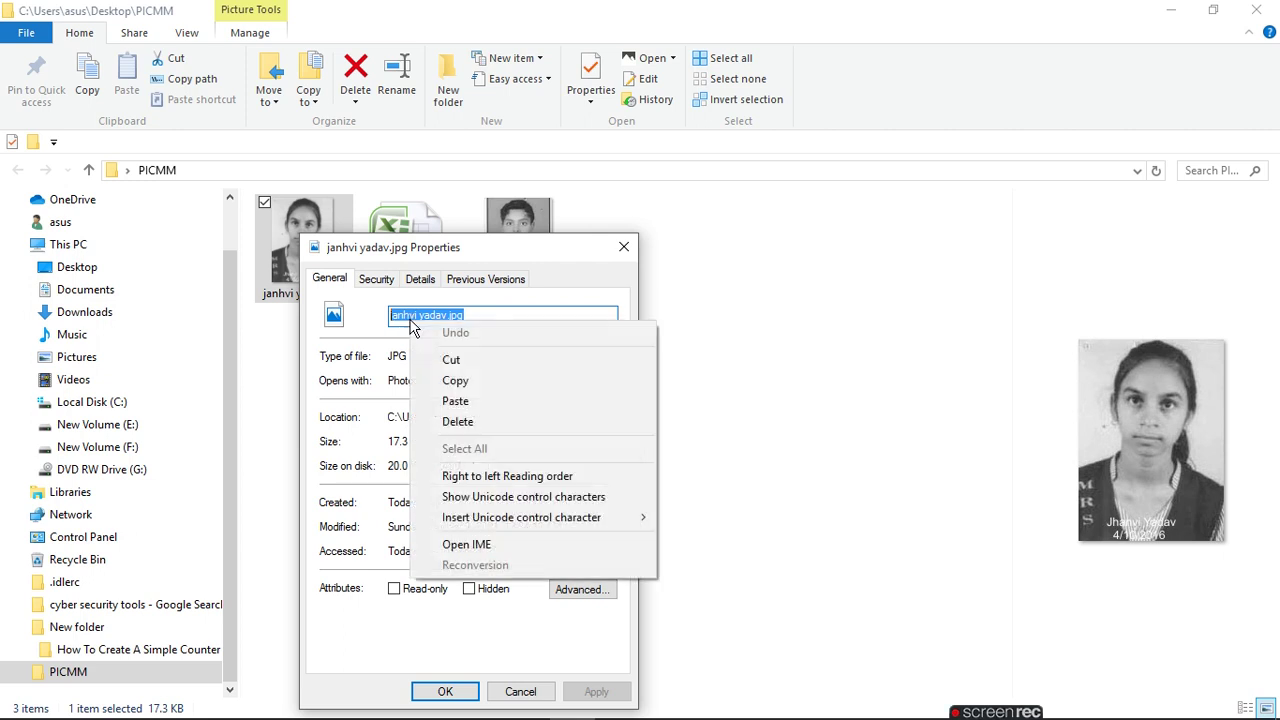
pyautogui.click(455, 380)
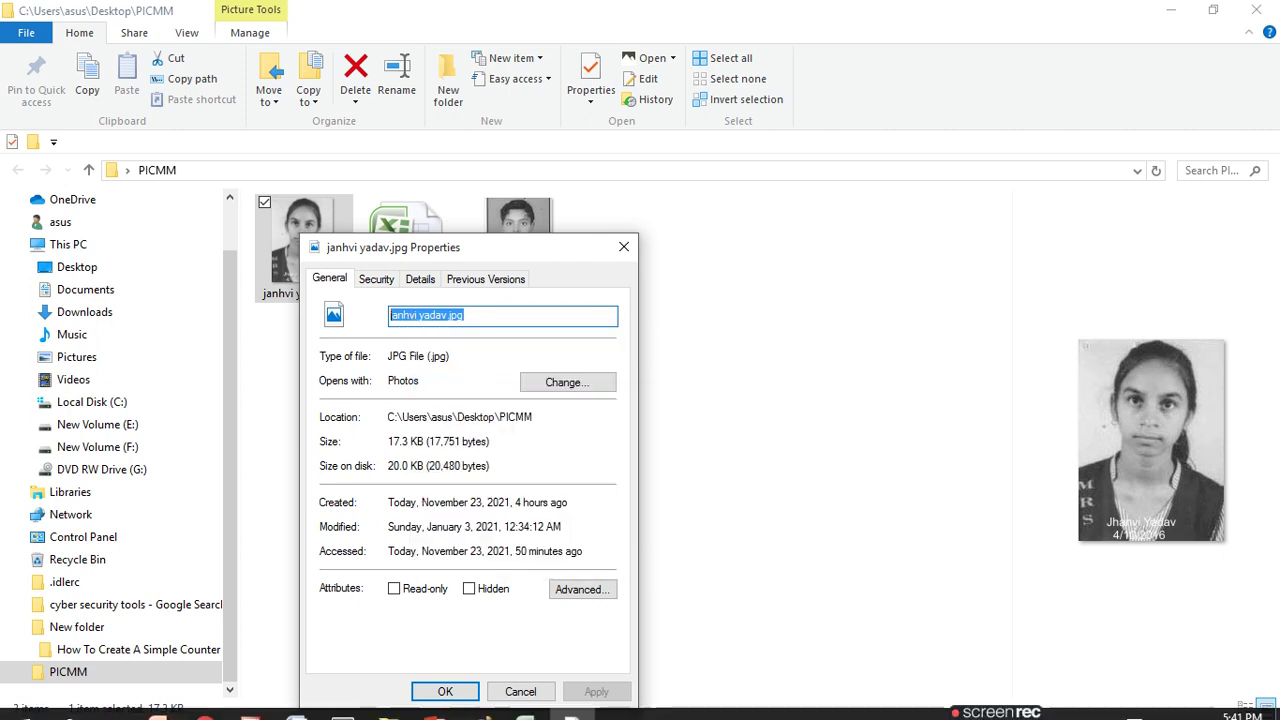
pyautogui.click(525, 703)
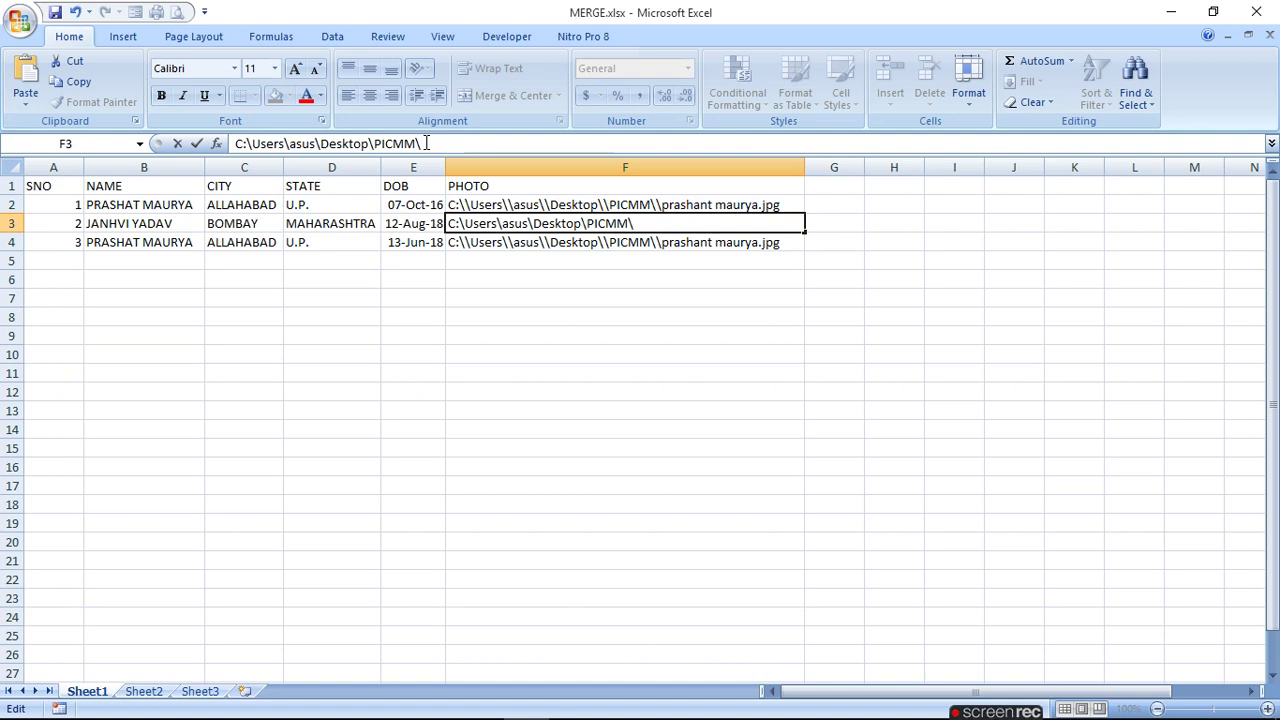
pyautogui.hotkey('ctrl', 'v')
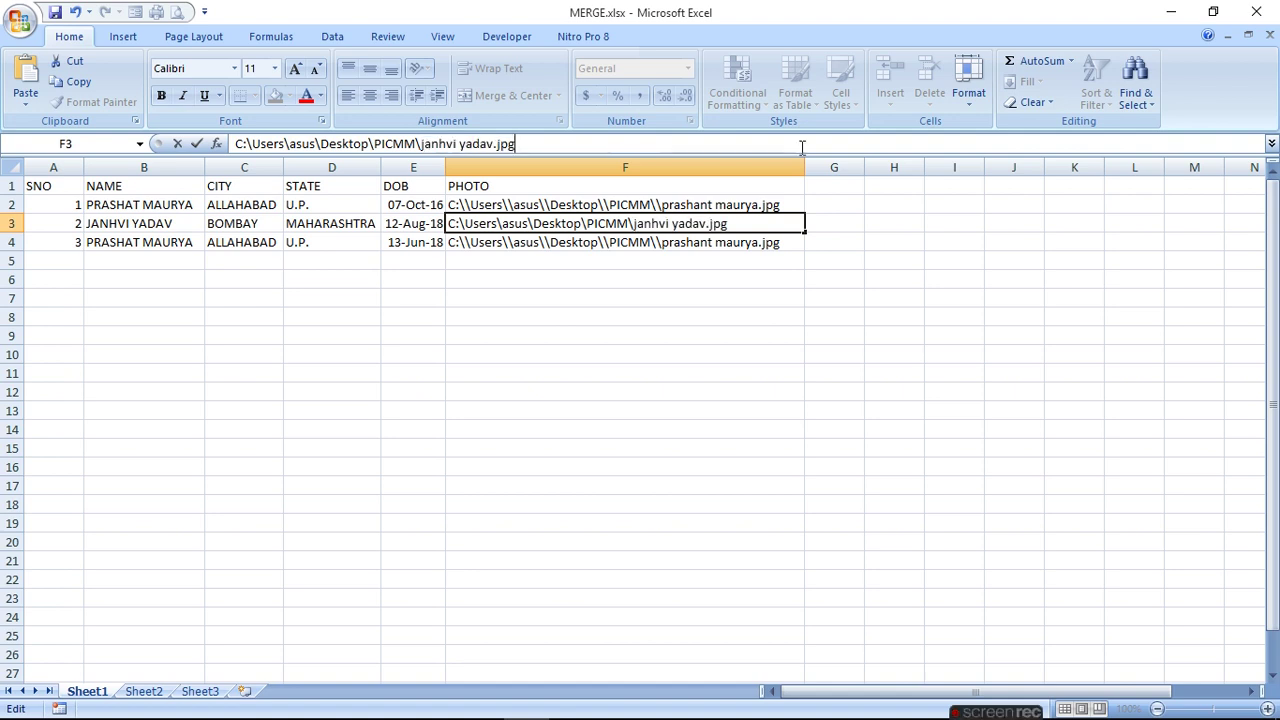
pyautogui.press('Return')
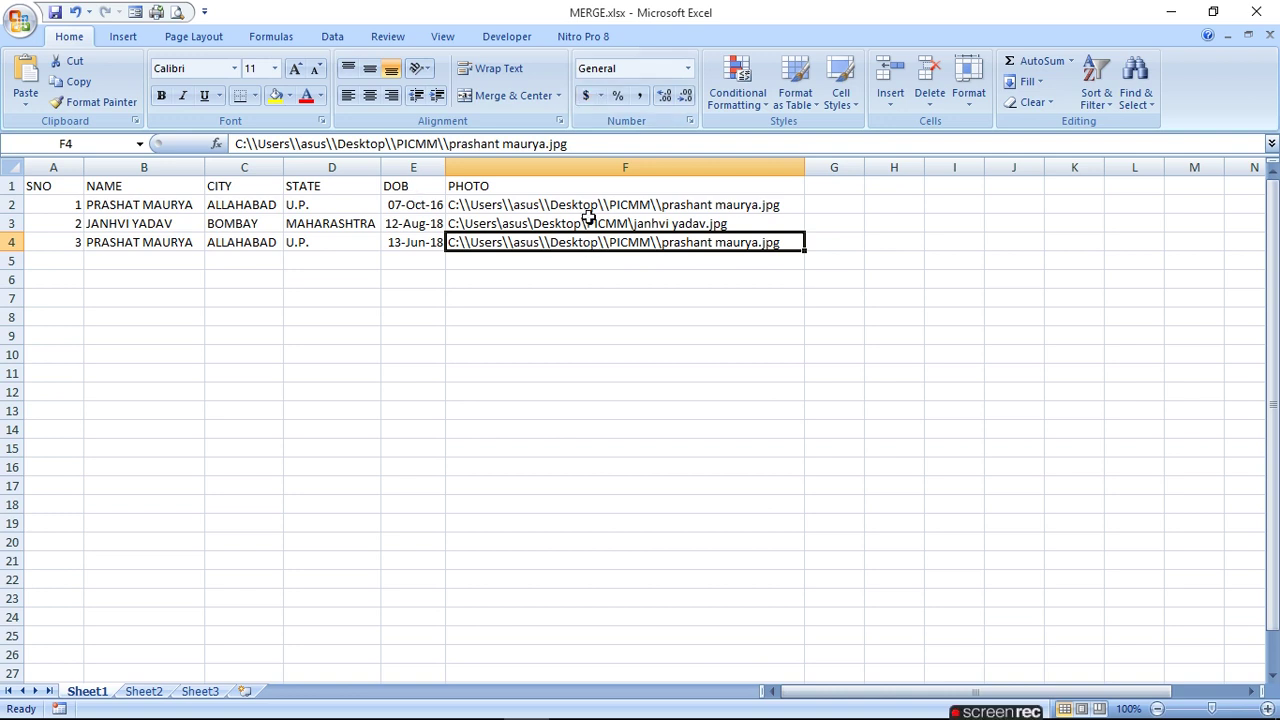
pyautogui.click(588, 220)
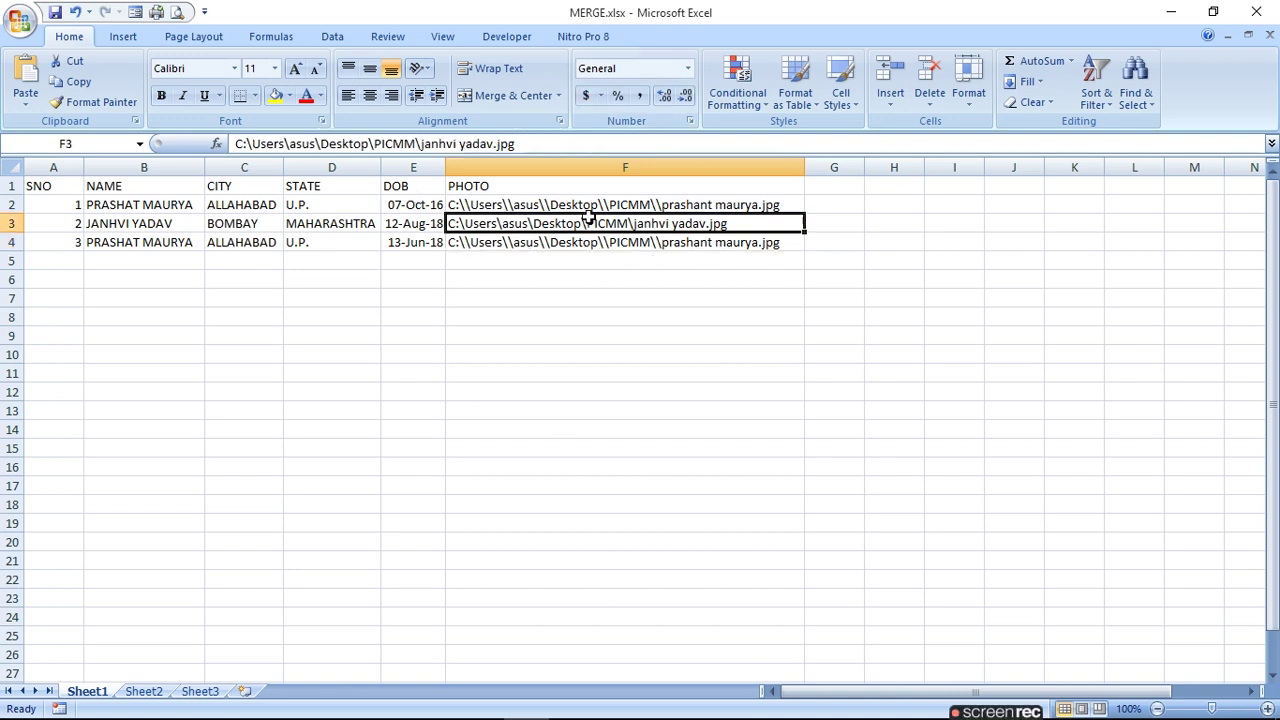
pyautogui.click(423, 143)
pyautogui.write('\\')
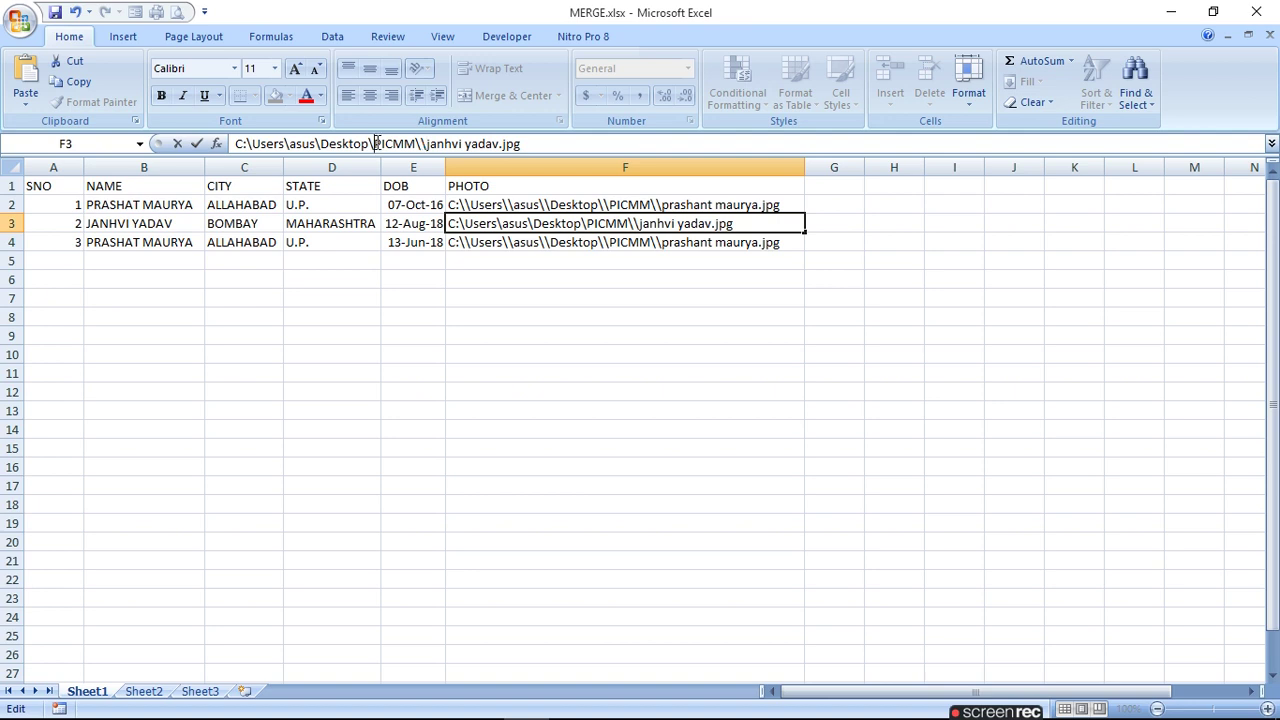
pyautogui.click(376, 143)
pyautogui.write('\\')
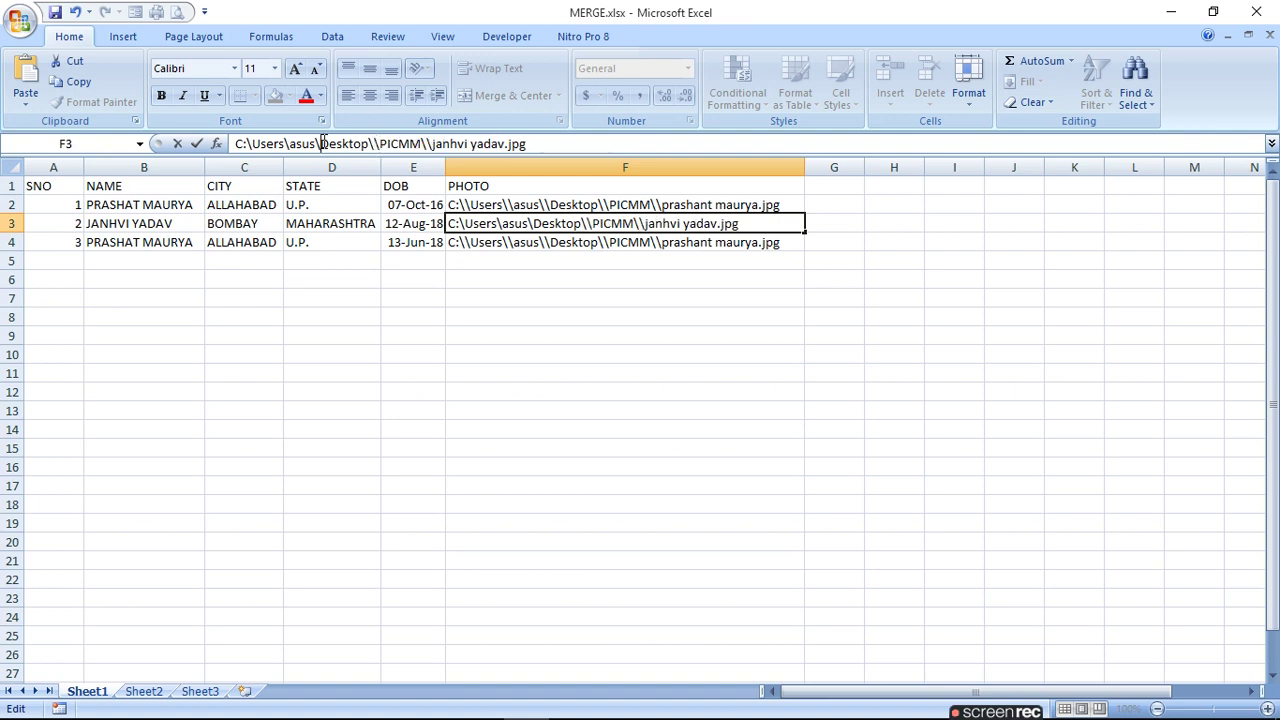
pyautogui.click(321, 143)
pyautogui.write('\\')
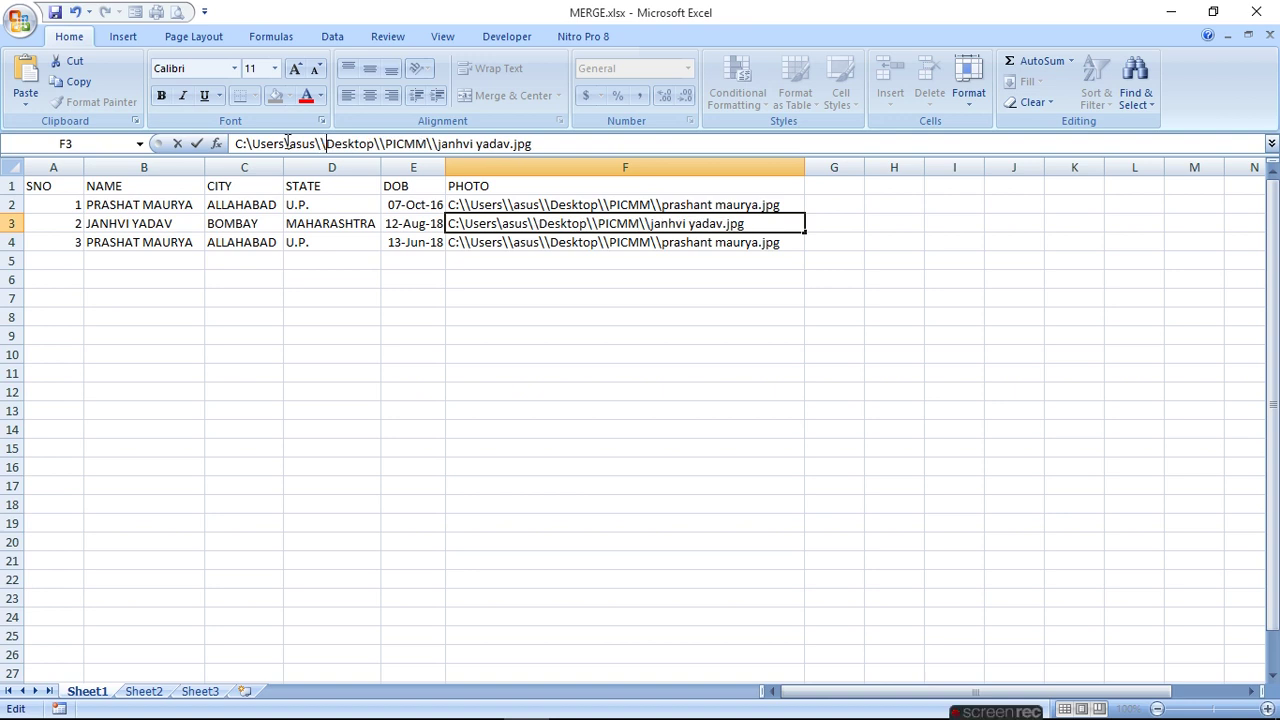
pyautogui.write('\\')
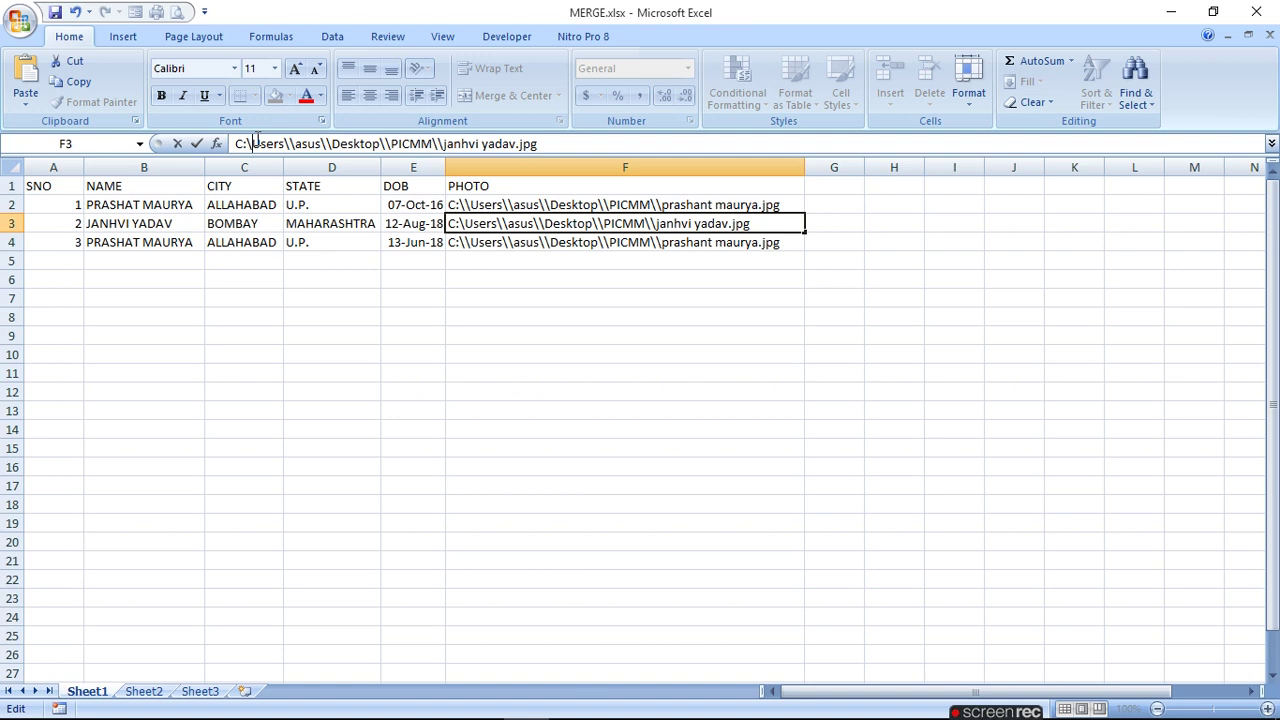
pyautogui.write('\\')
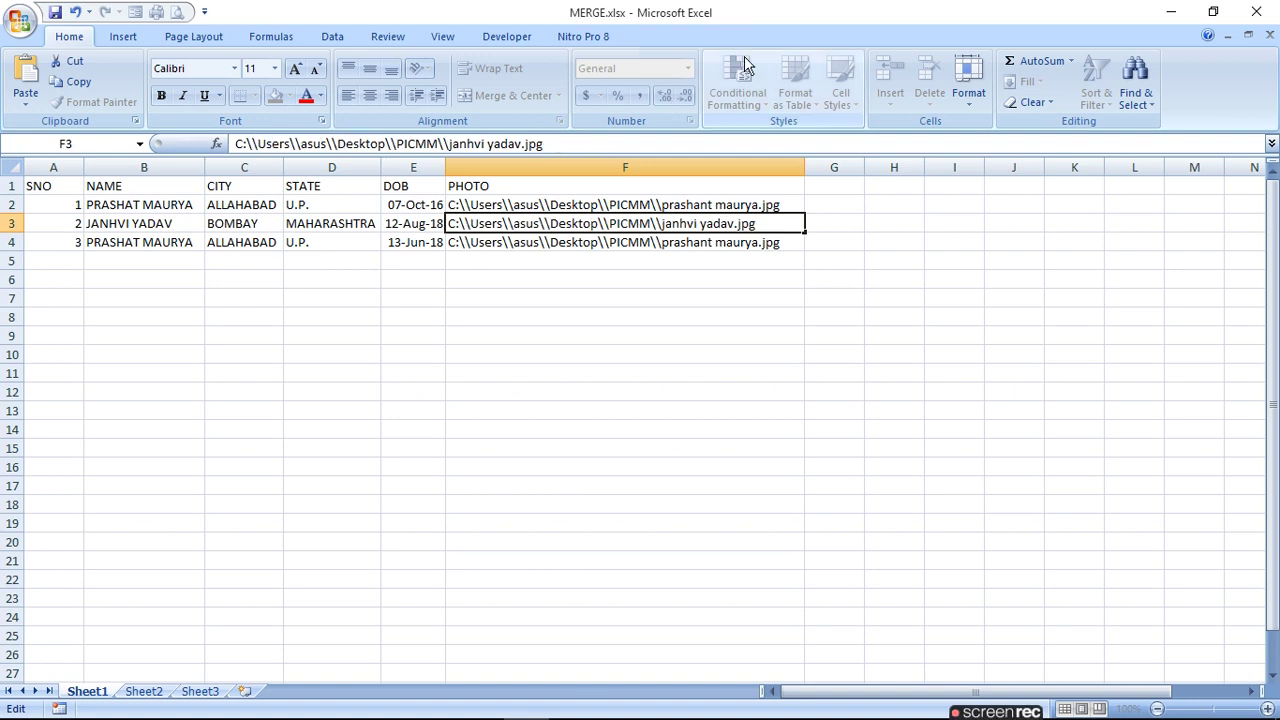
pyautogui.press('Return')
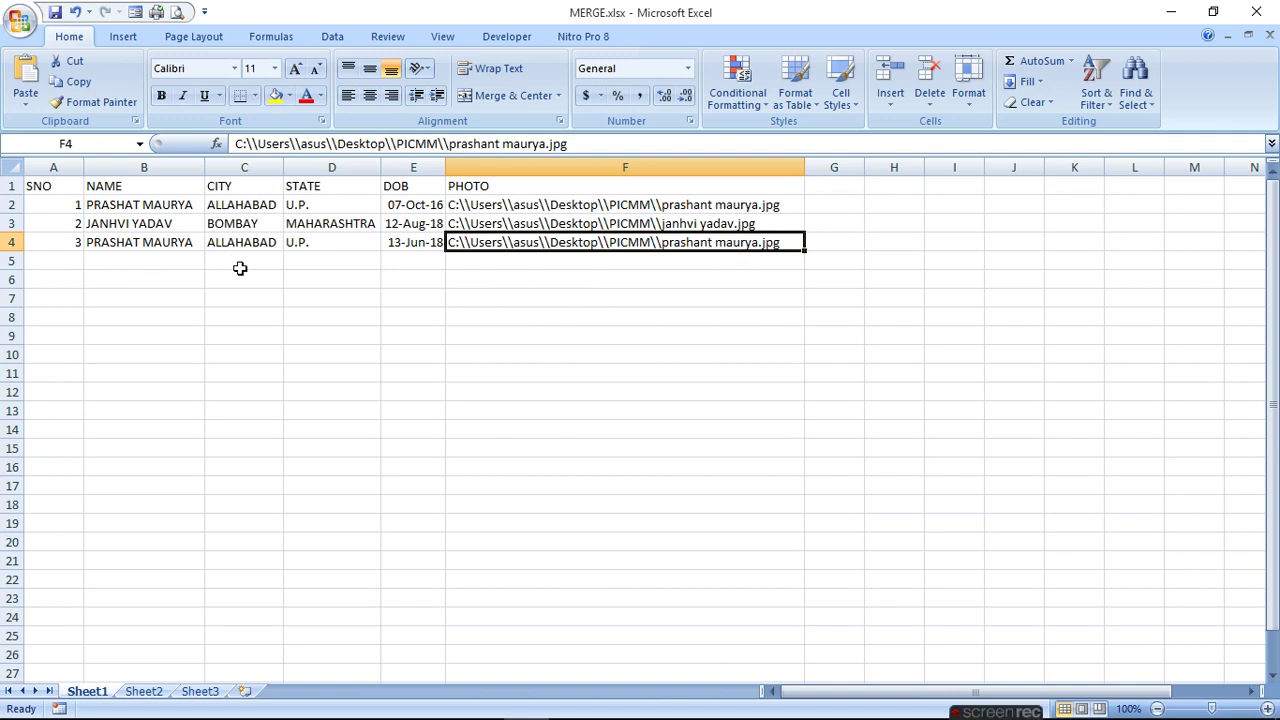
# Clear the third record's contents from row 4
pyautogui.click(12, 242)
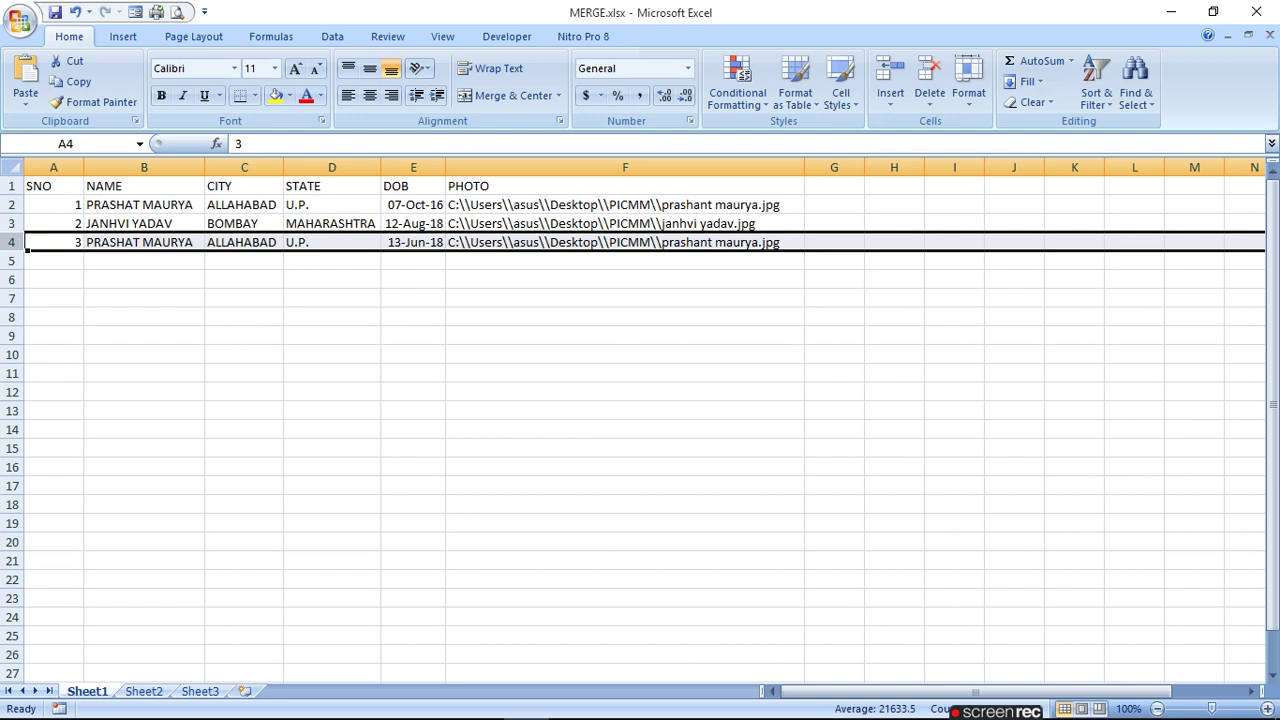
pyautogui.rightClick(16, 245)
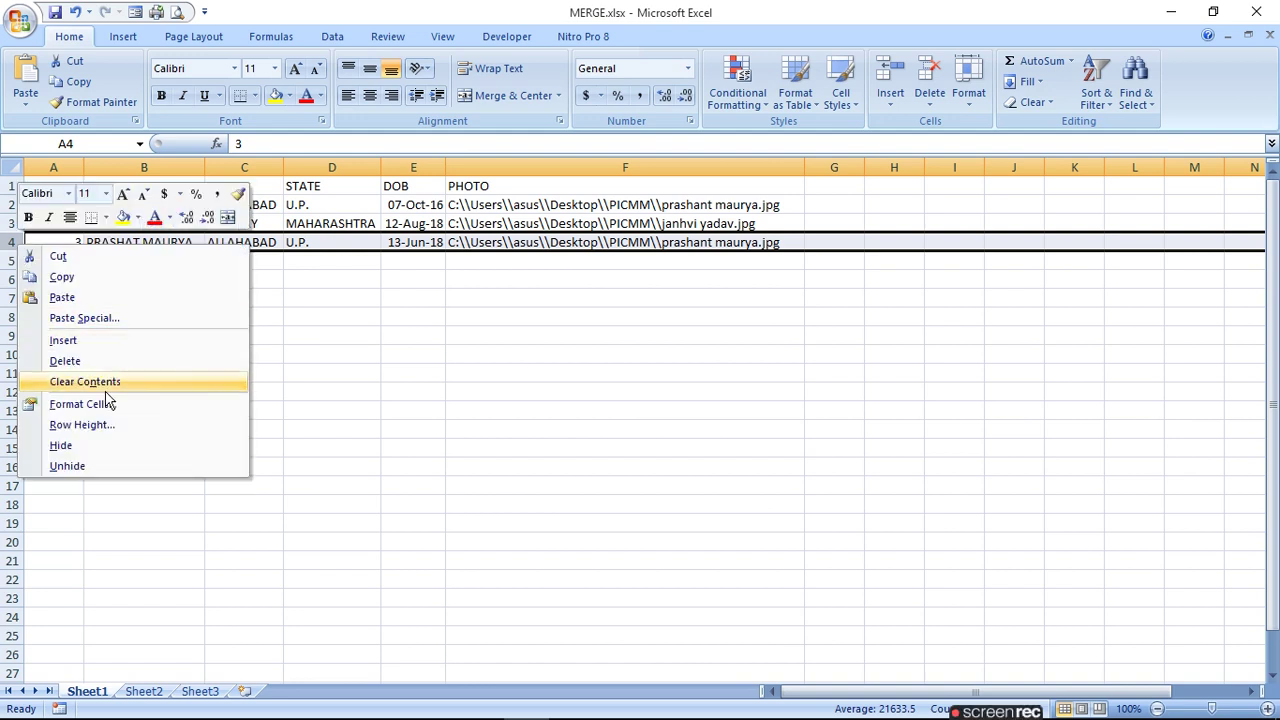
pyautogui.click(66, 361)
pyautogui.click(662, 352)
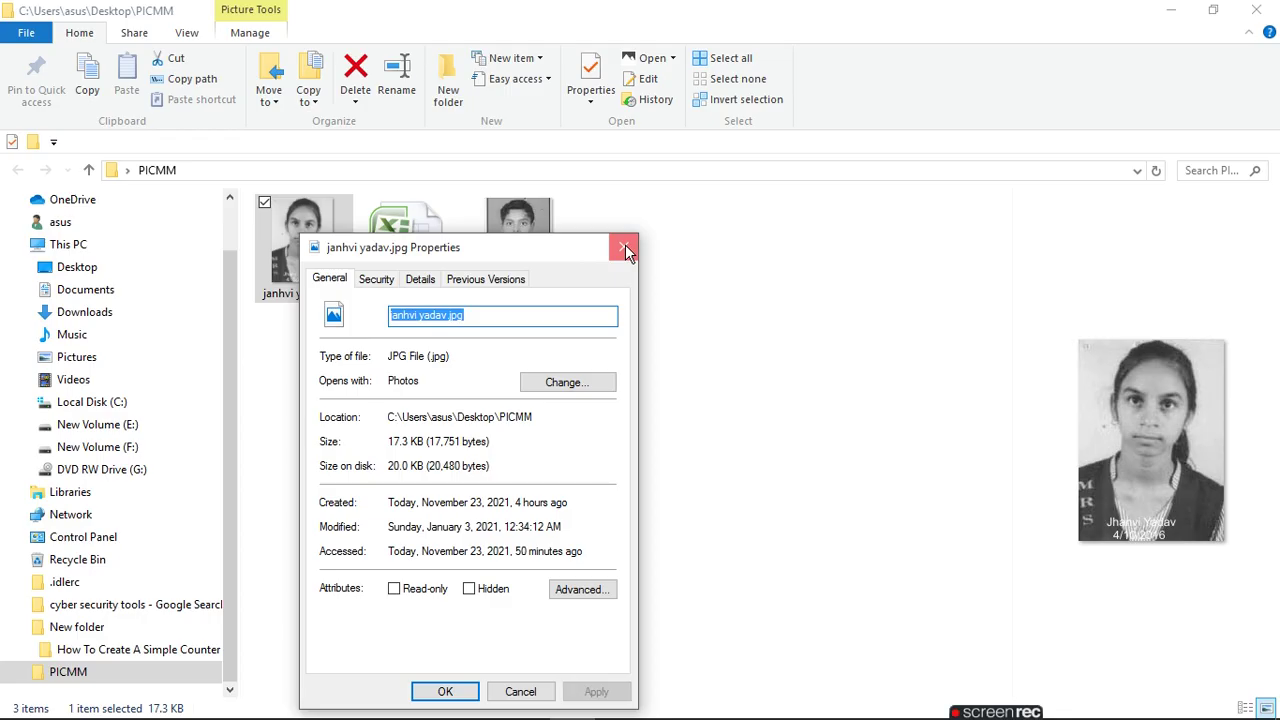
pyautogui.click(626, 250)
pyautogui.moveTo(296, 701)
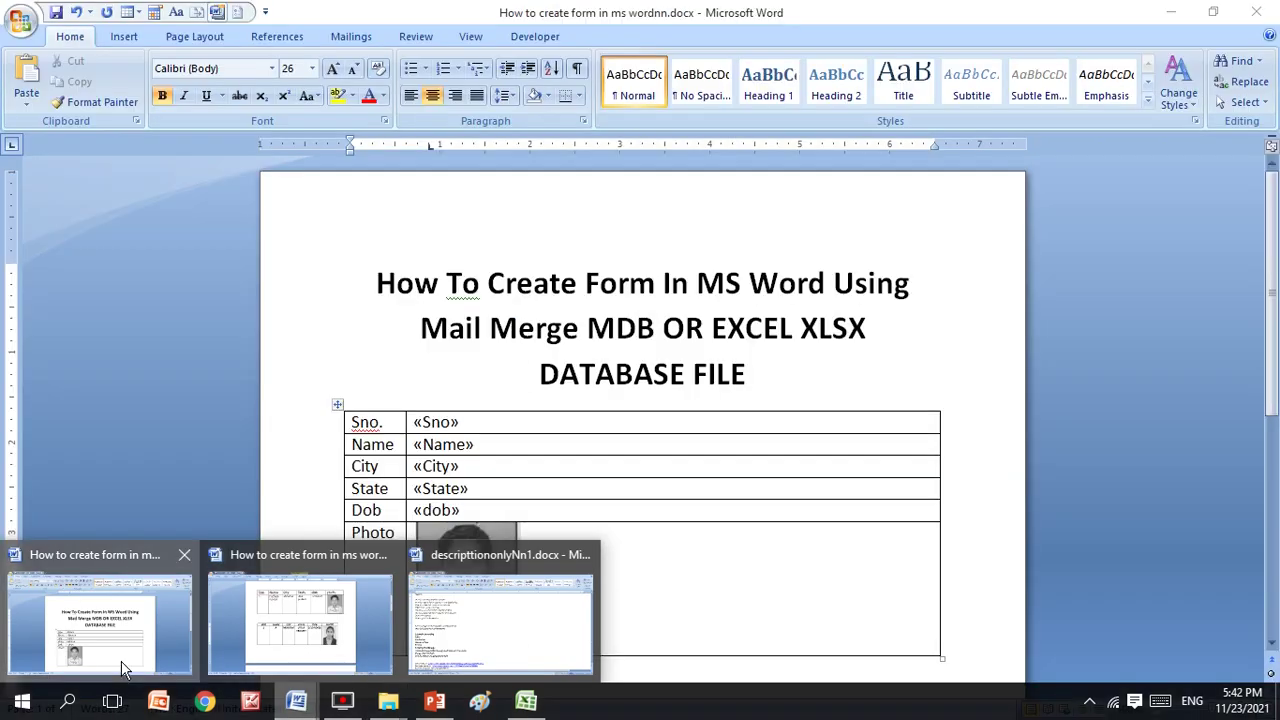
# In the form document, start a Letters mail merge and open the Select Recipients list
pyautogui.click(124, 668)
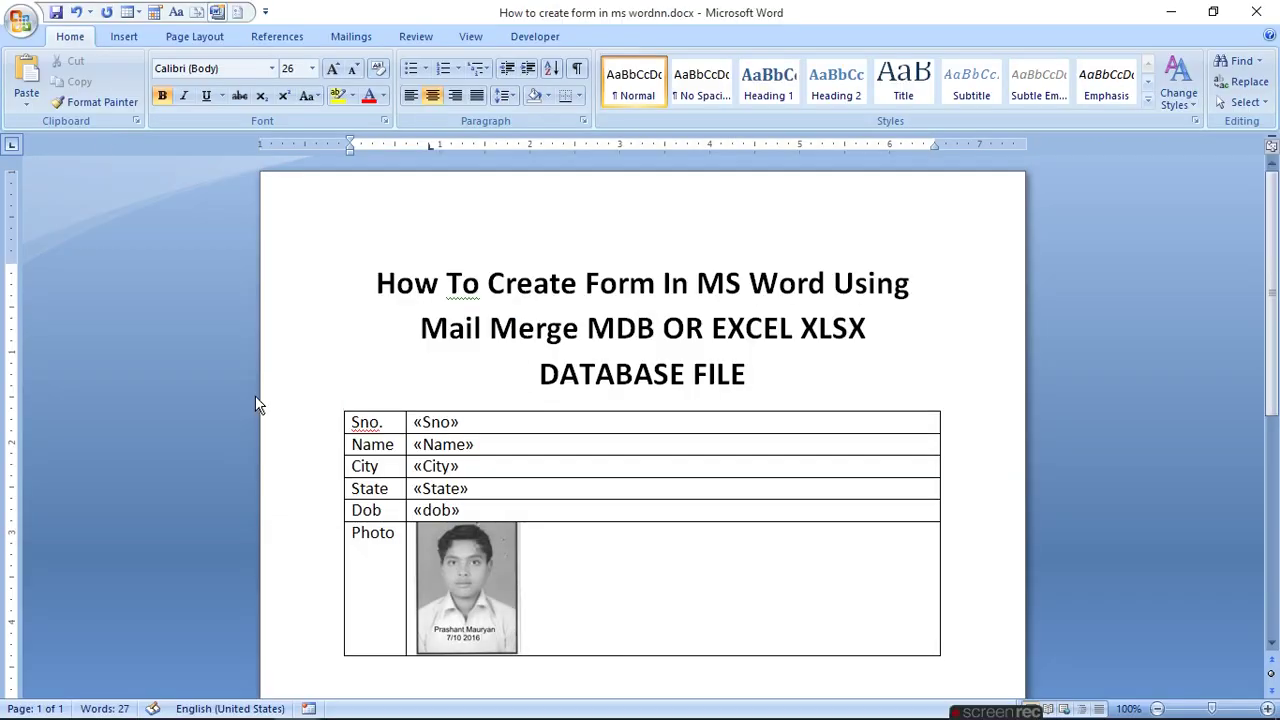
pyautogui.click(366, 44)
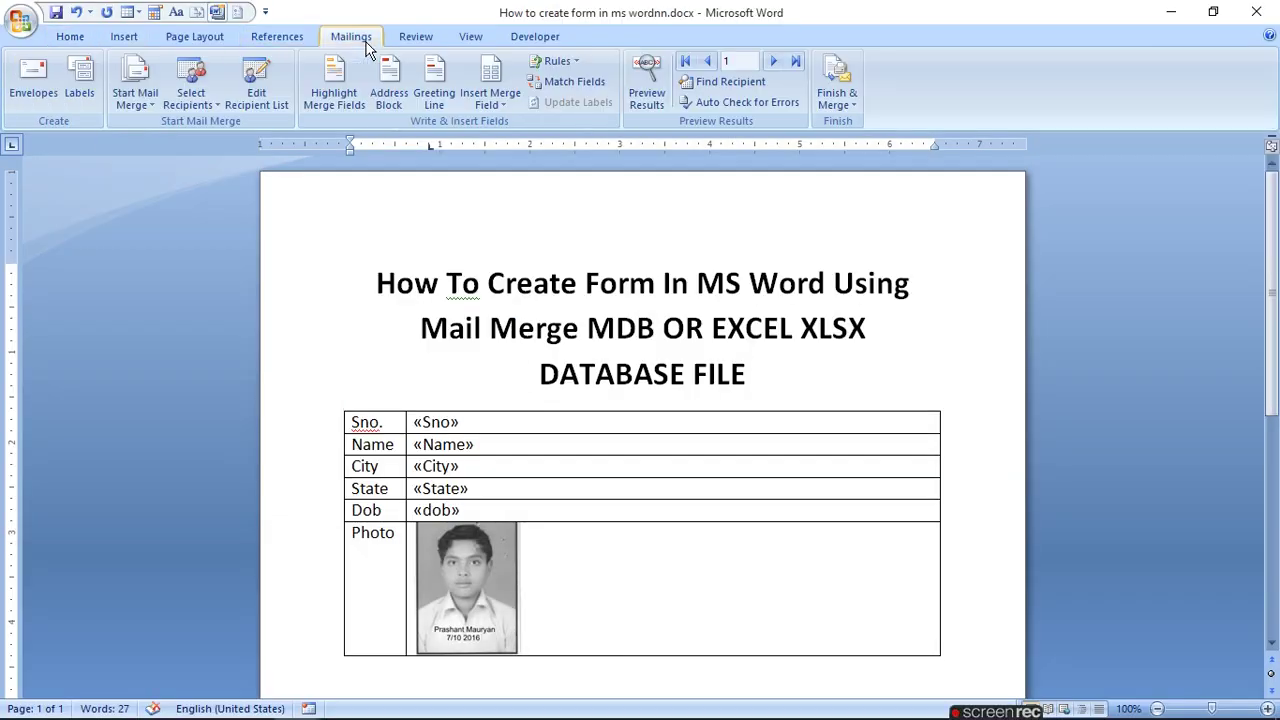
pyautogui.click(145, 86)
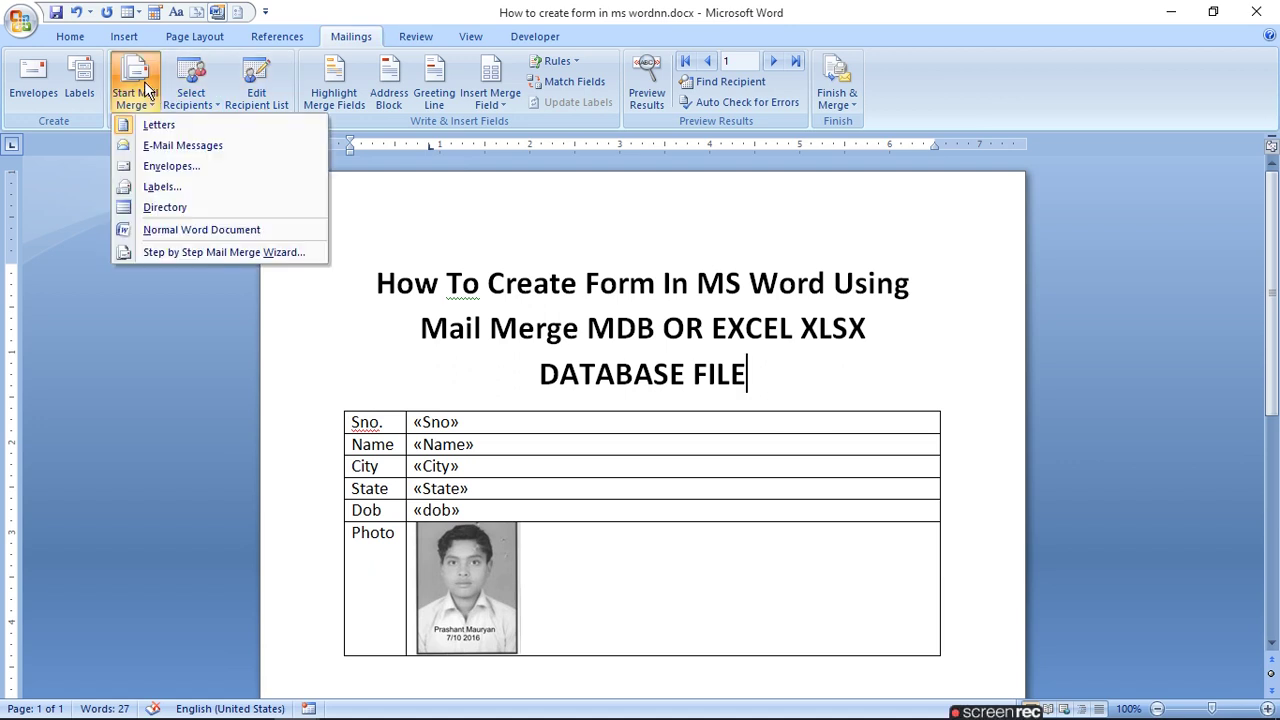
pyautogui.click(176, 125)
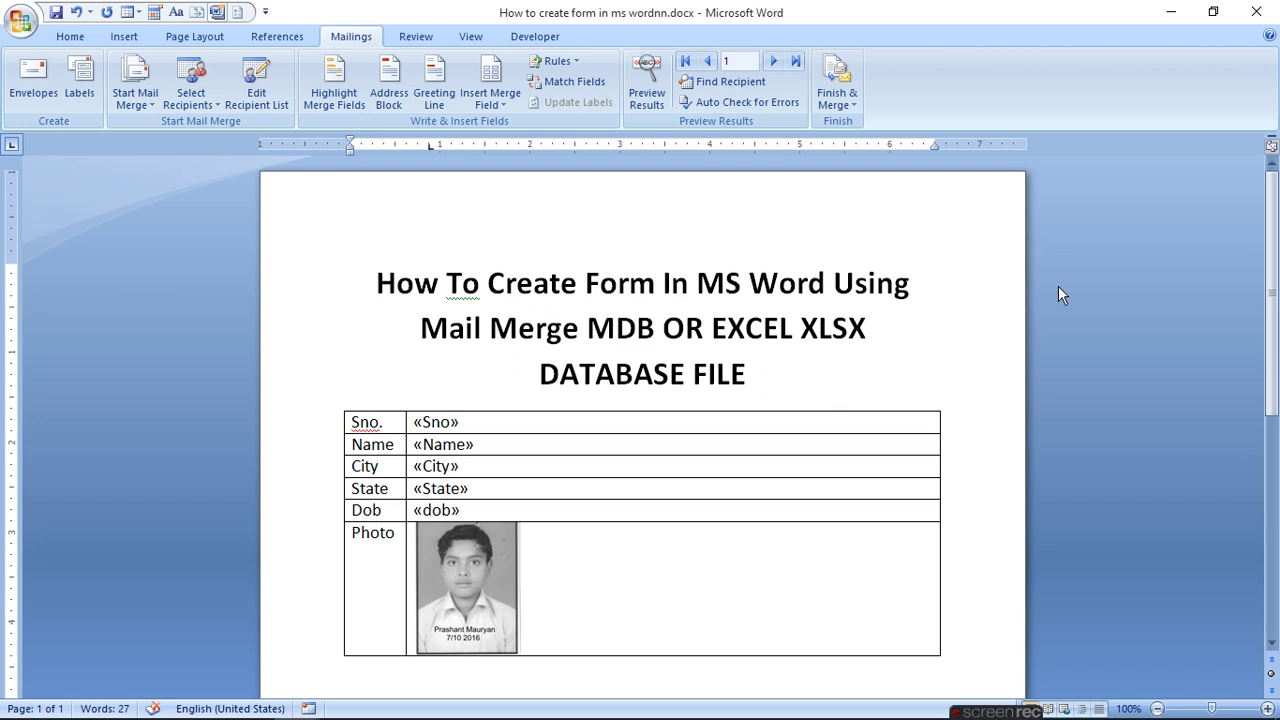
pyautogui.click(135, 98)
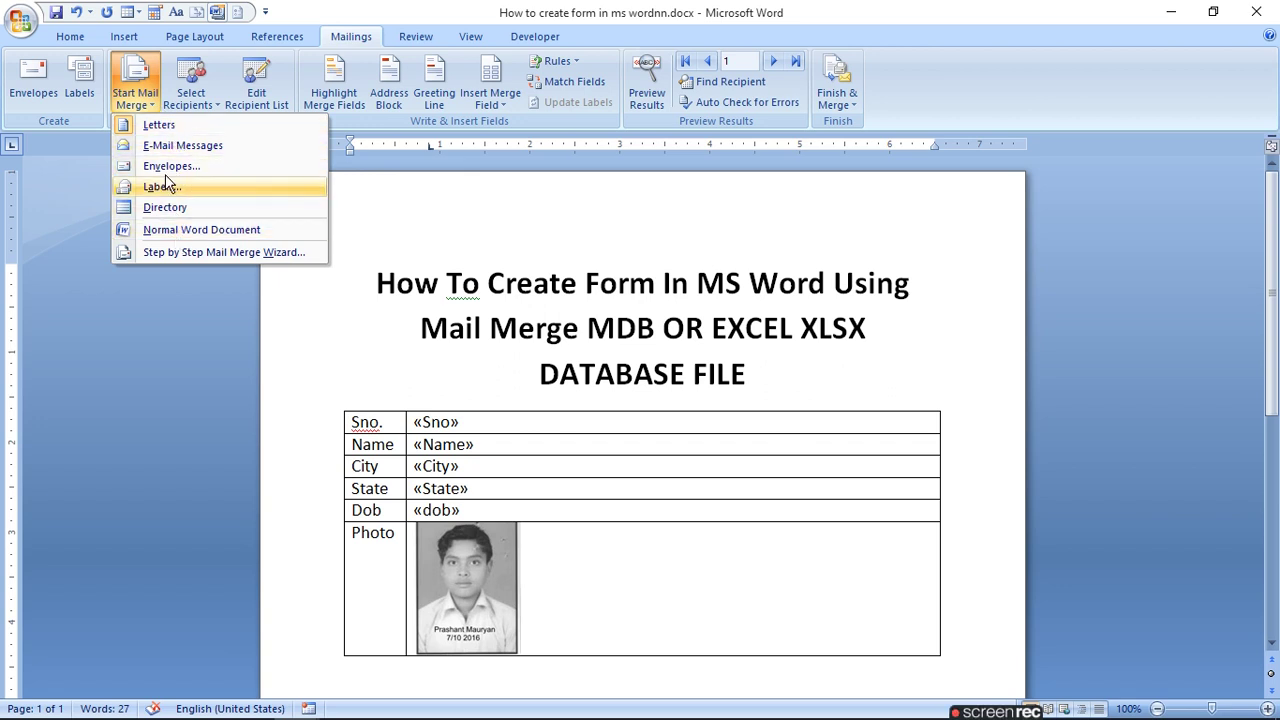
pyautogui.click(172, 128)
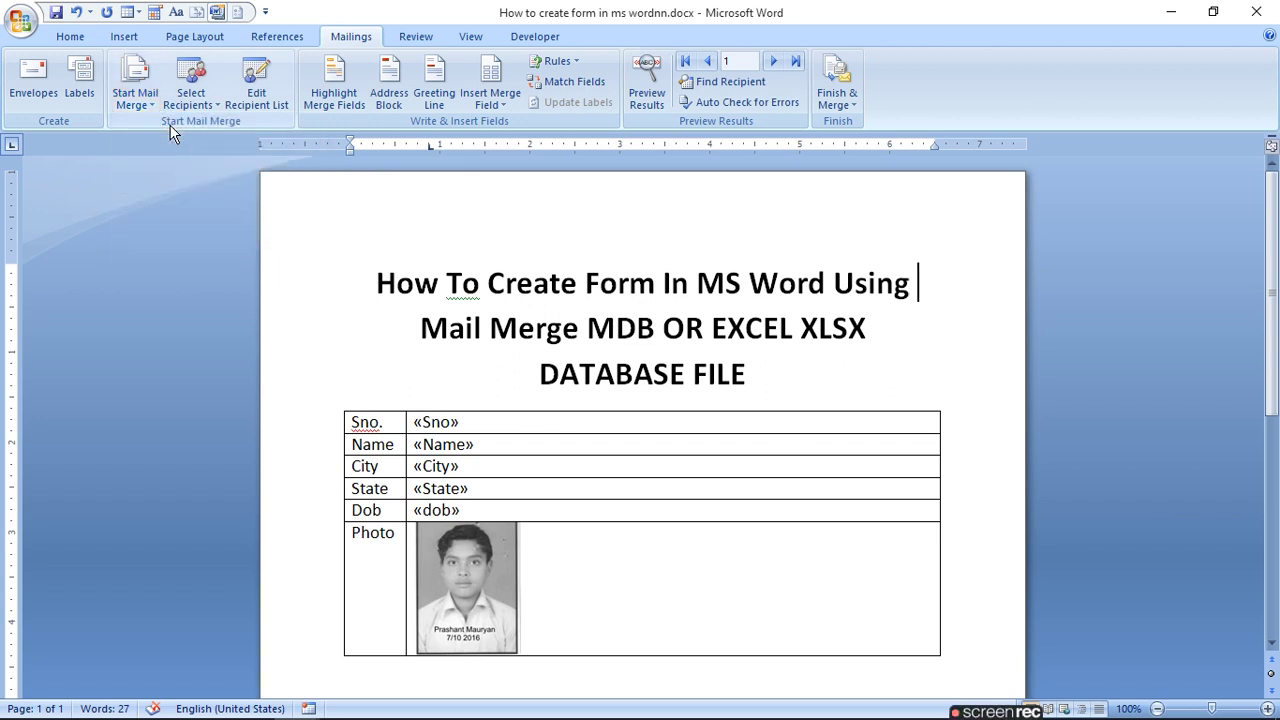
pyautogui.scroll(-9, 795, 409)
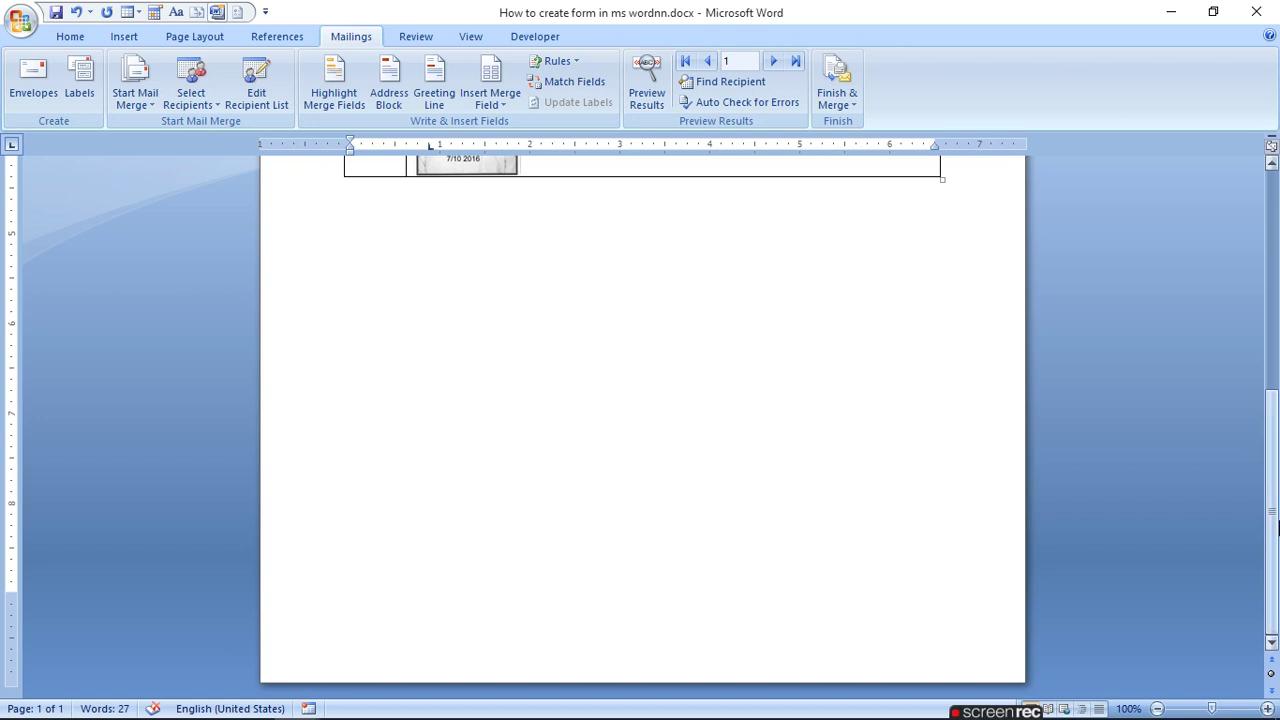
pyautogui.click(193, 90)
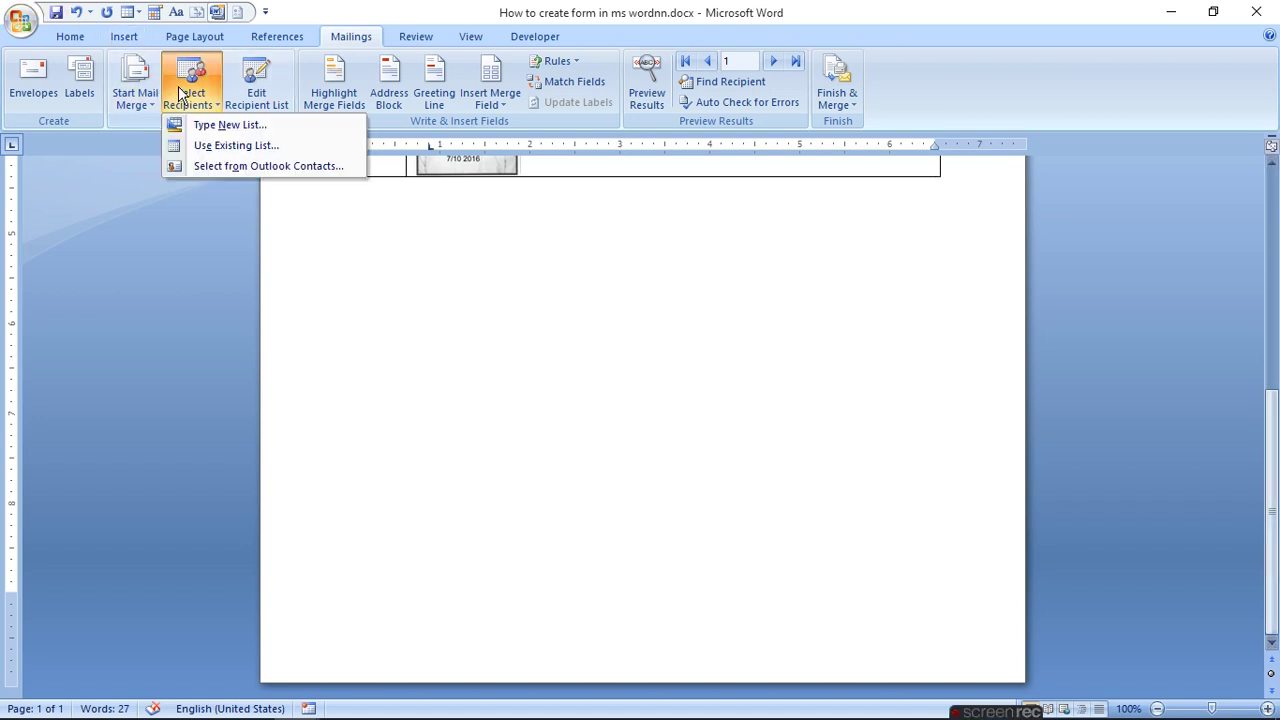
pyautogui.click(246, 127)
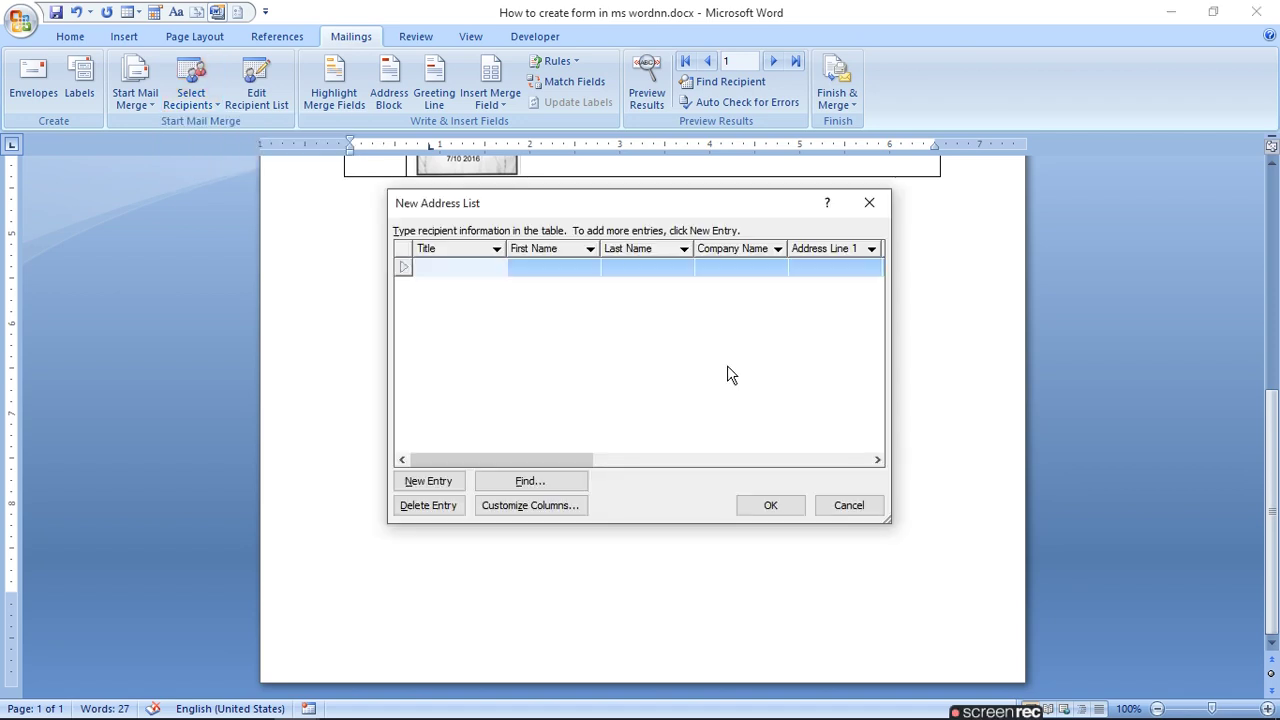
pyautogui.click(530, 505)
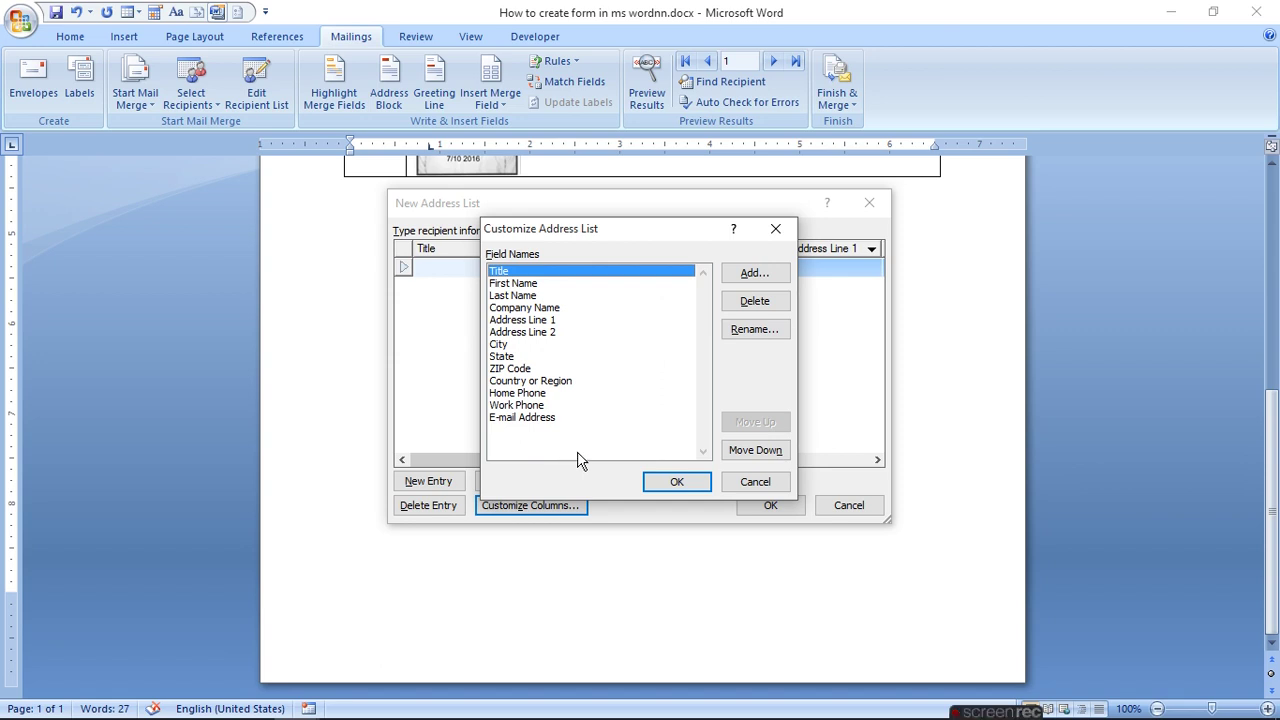
pyautogui.click(757, 483)
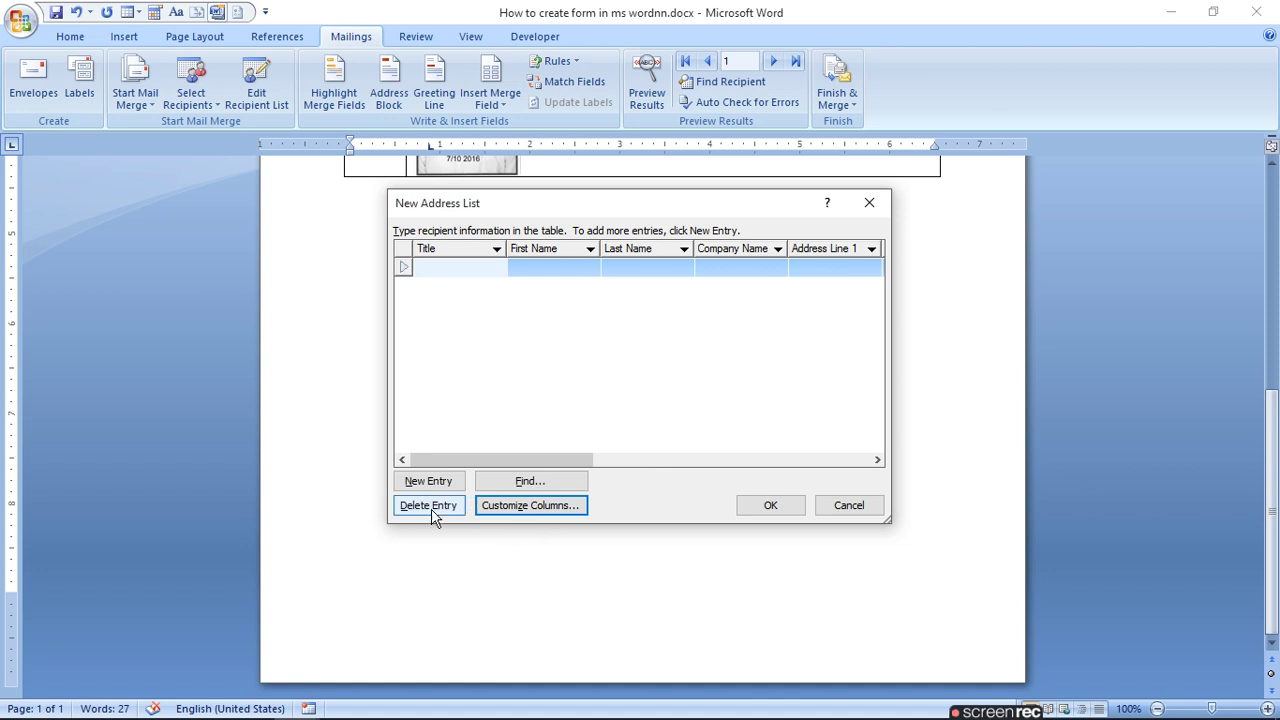
pyautogui.click(864, 508)
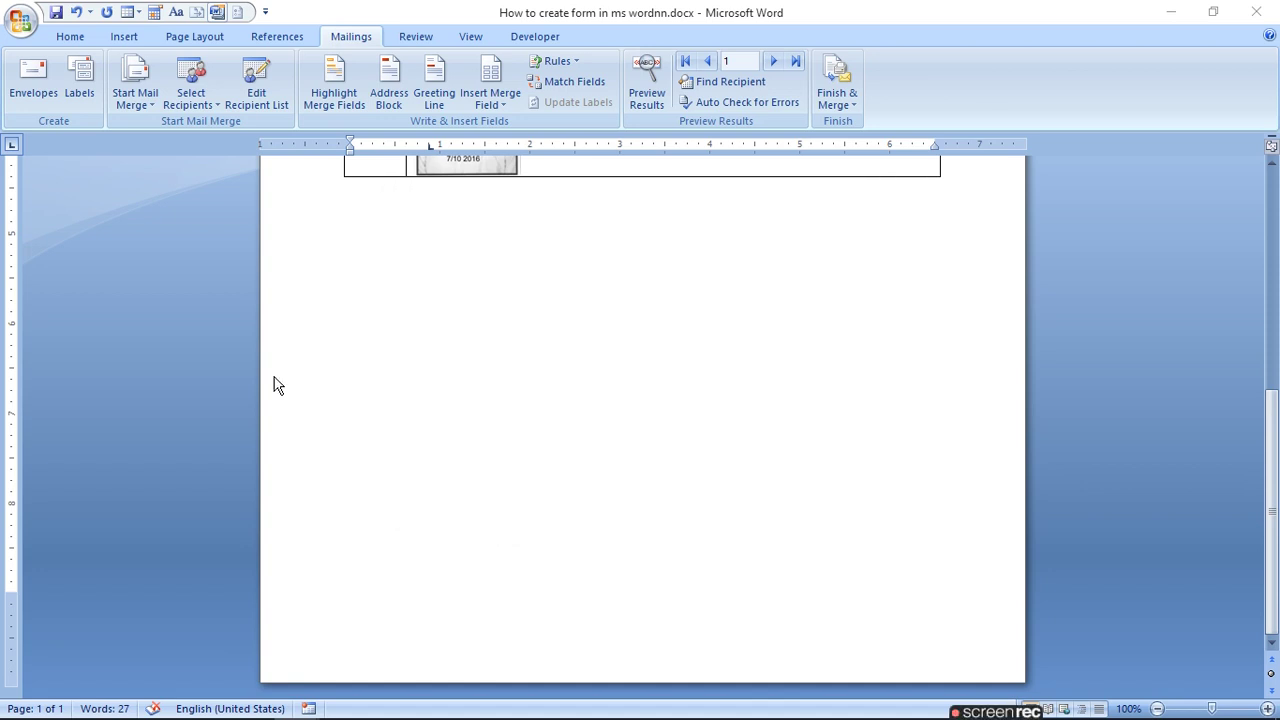
# Use the existing dbwfn.mdb database as recipients and review its two records
pyautogui.click(195, 113)
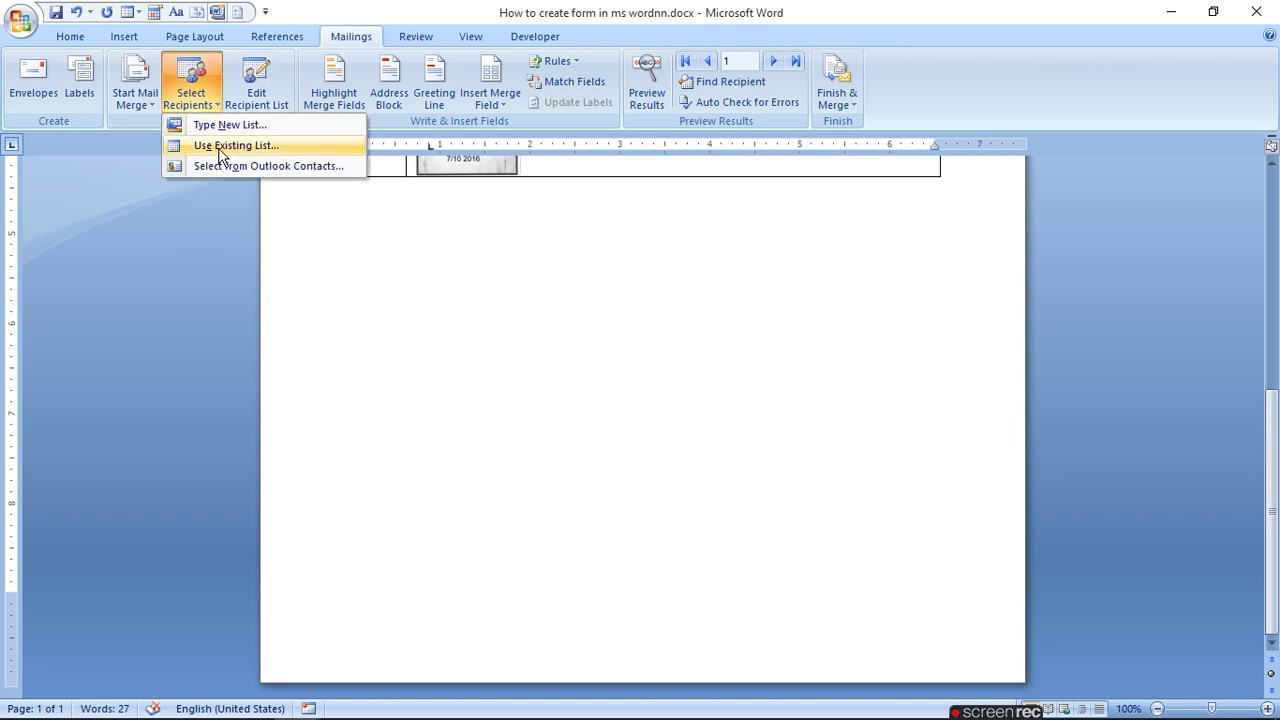
pyautogui.click(220, 148)
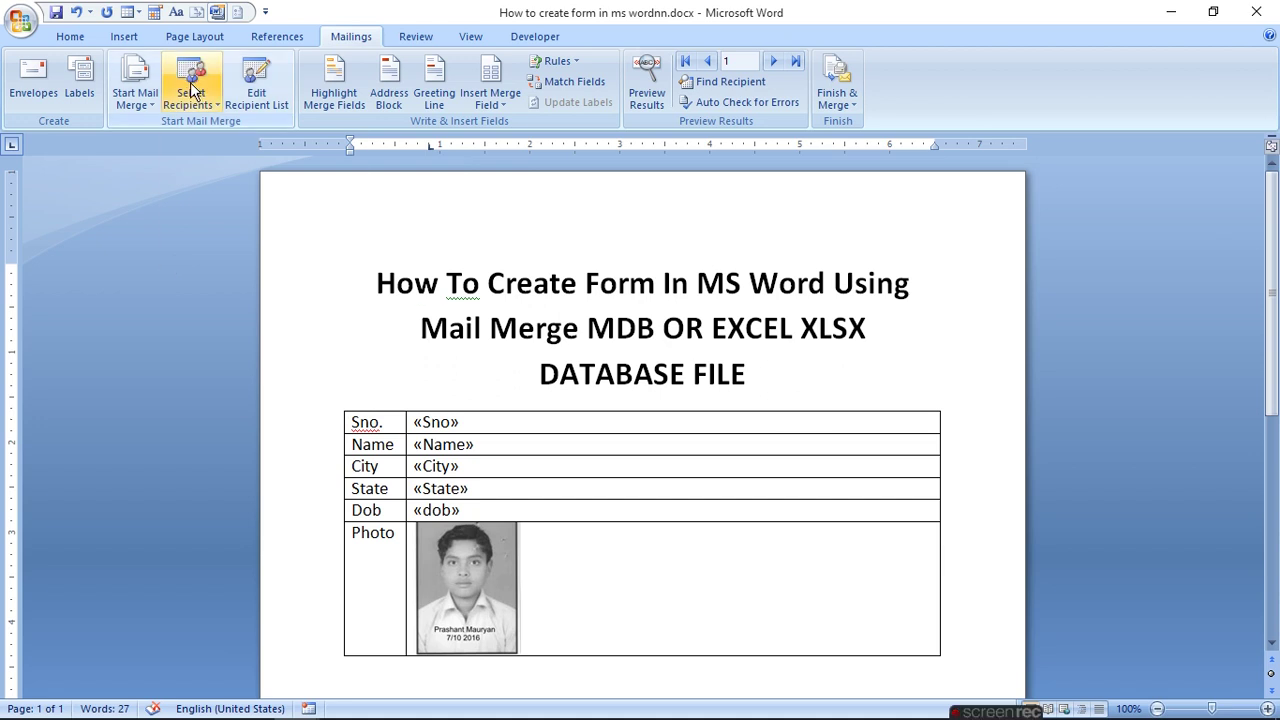
pyautogui.click(252, 90)
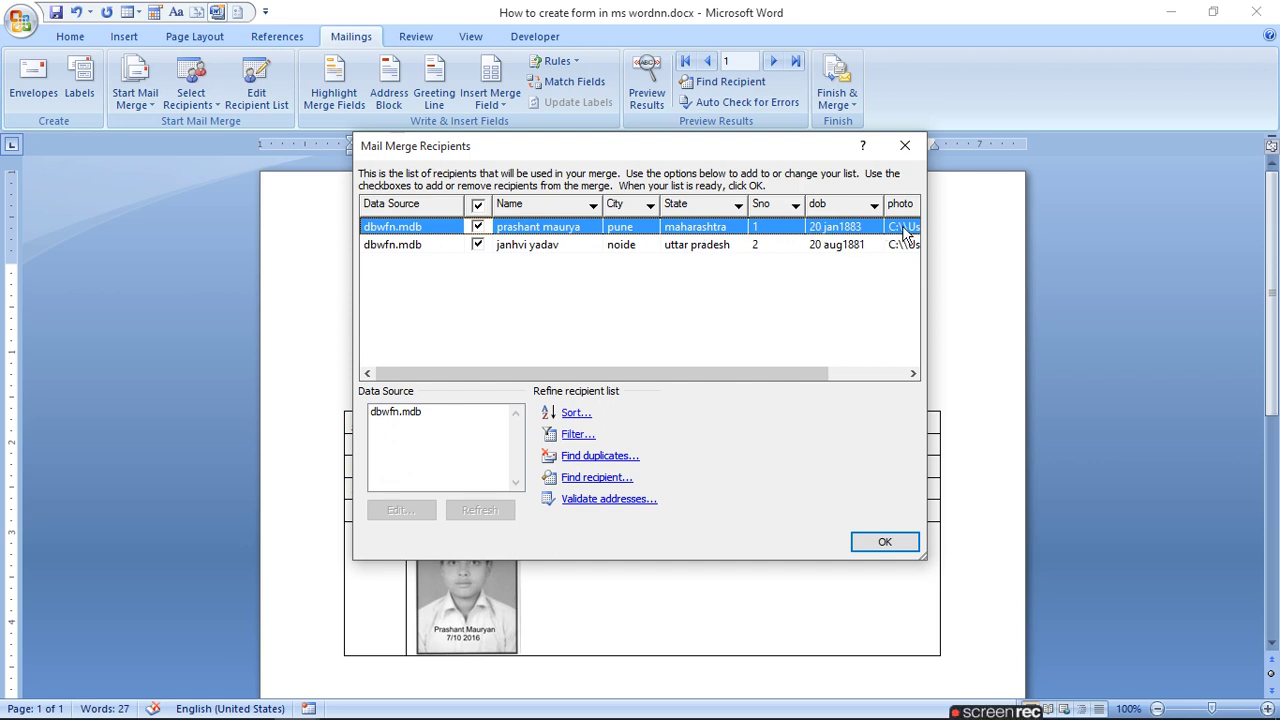
pyautogui.moveTo(809, 373); pyautogui.dragTo(920, 372)
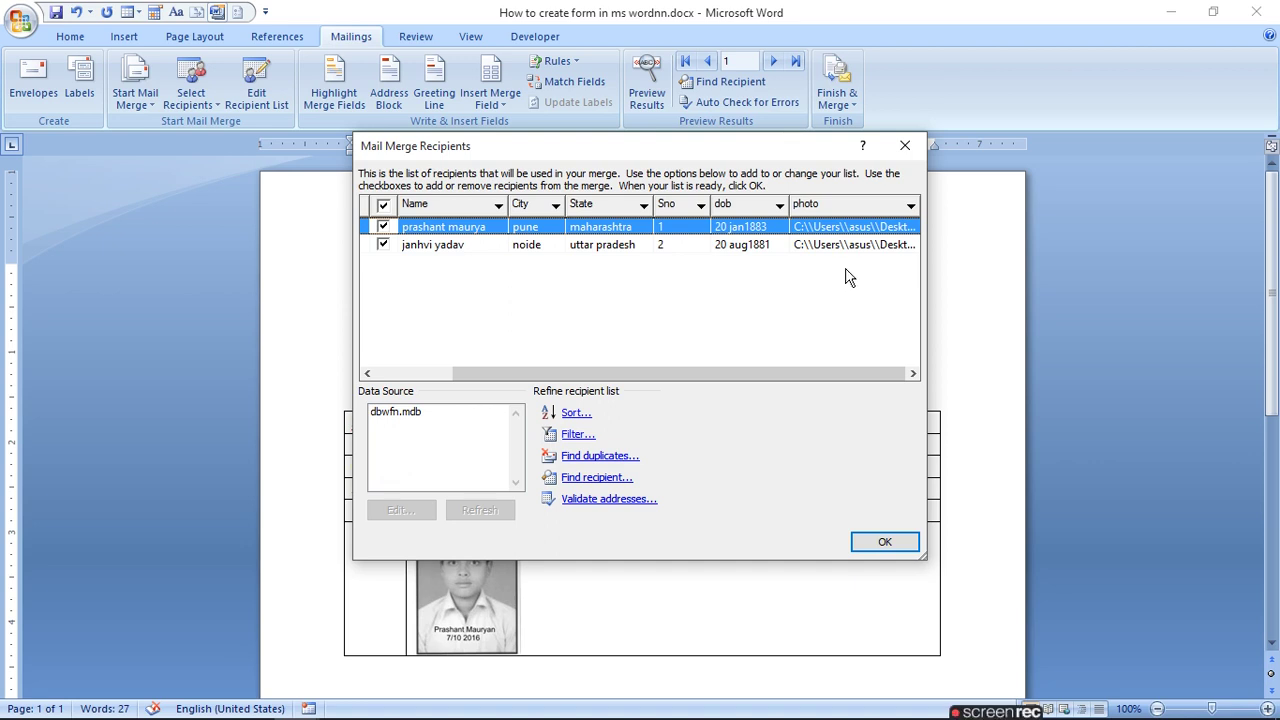
pyautogui.click(883, 541)
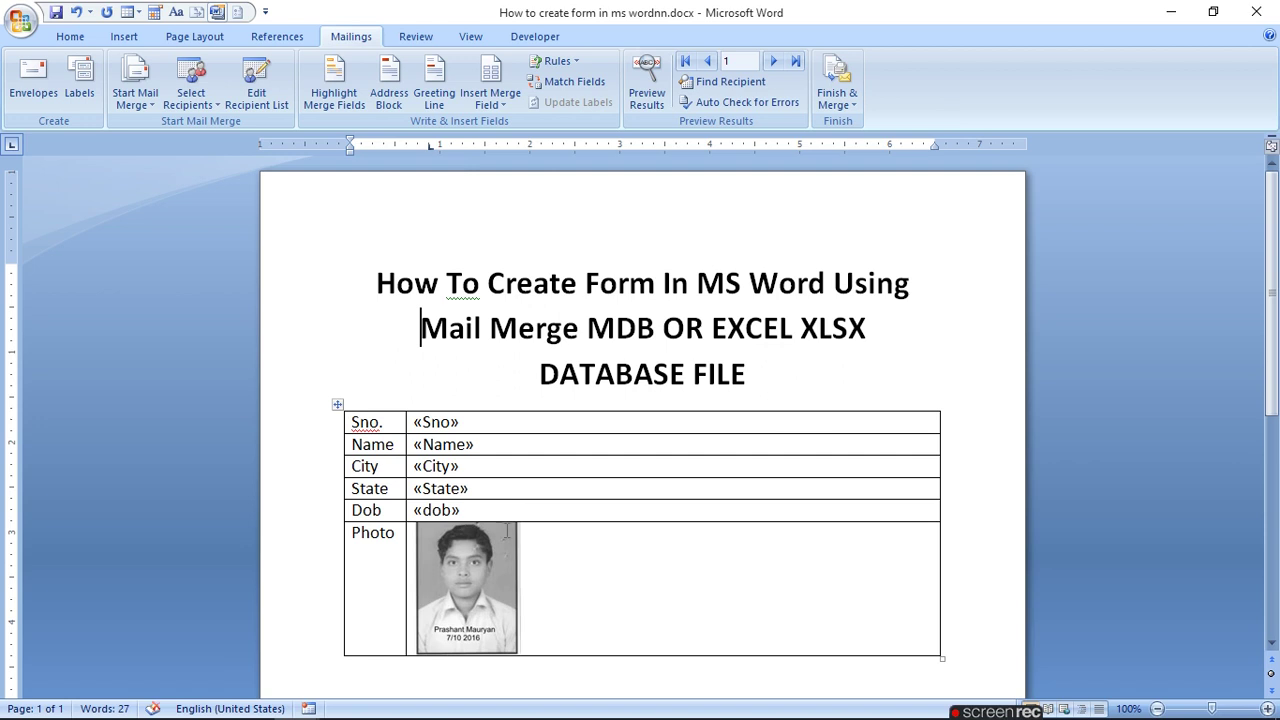
# Turn on Highlight Merge Fields to shade «Sno», «Name», «City», «State» and «dob» grey
pyautogui.click(255, 88)
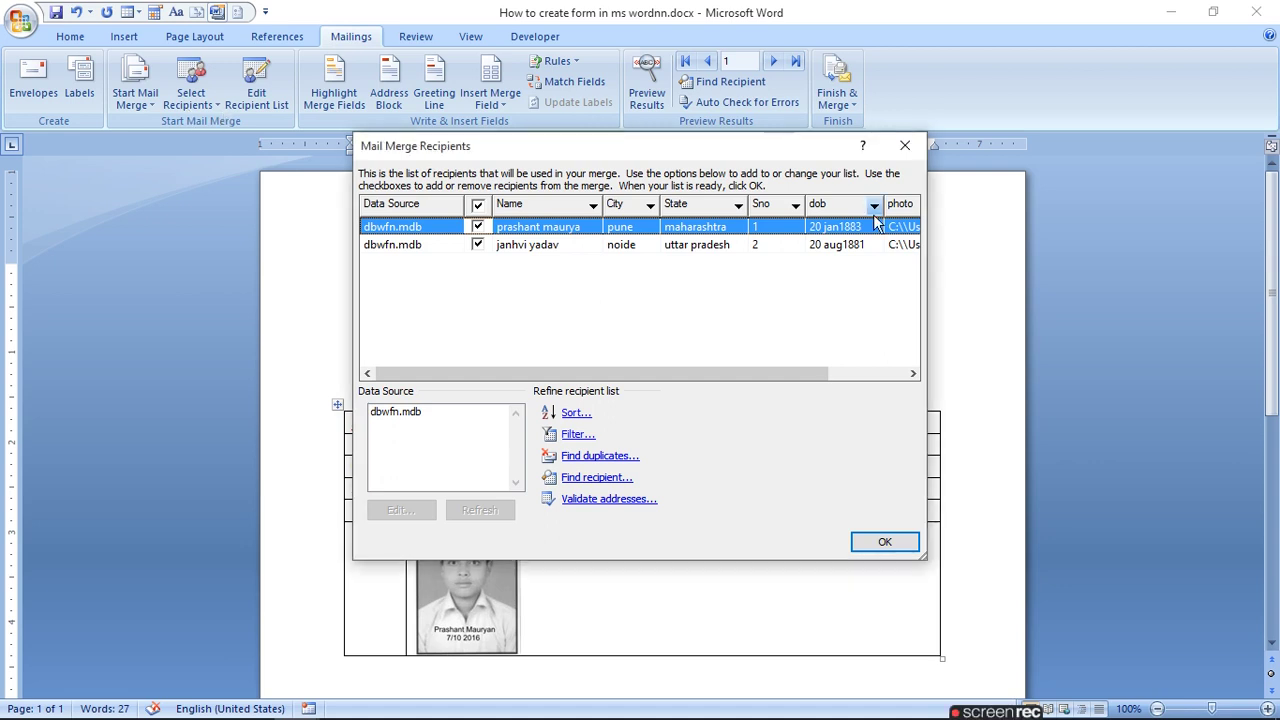
pyautogui.click(905, 145)
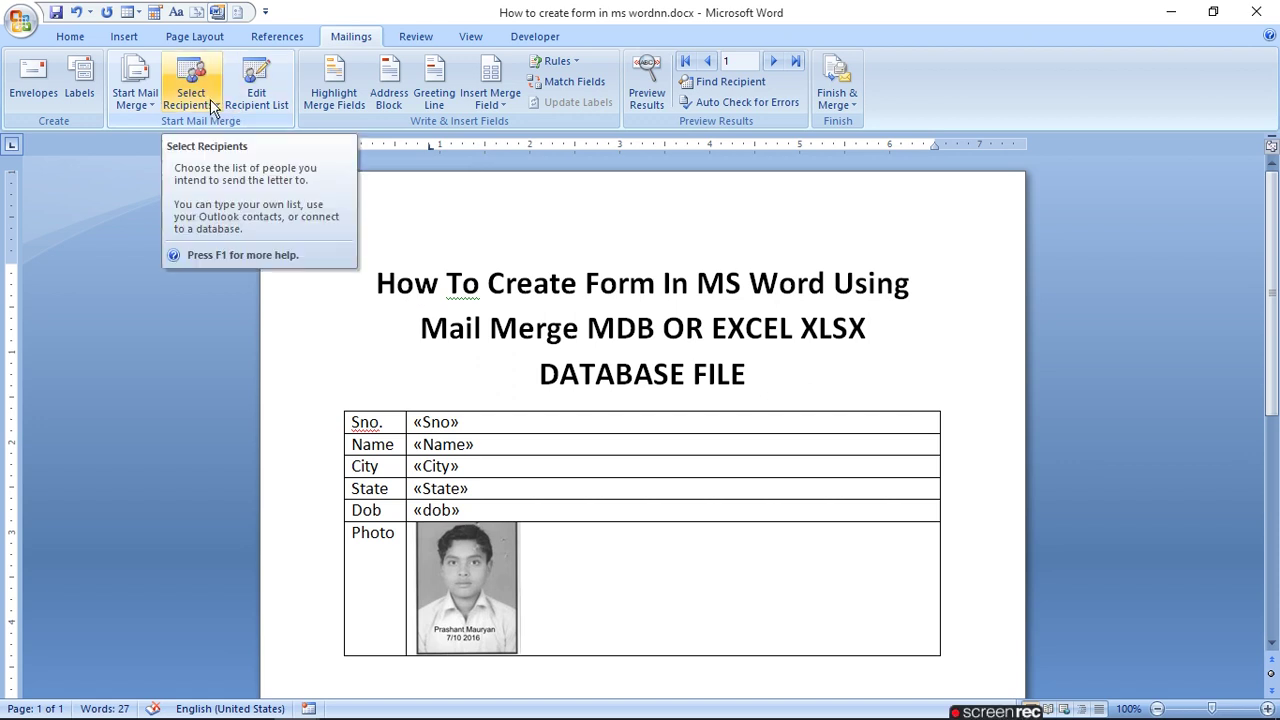
pyautogui.click(260, 95)
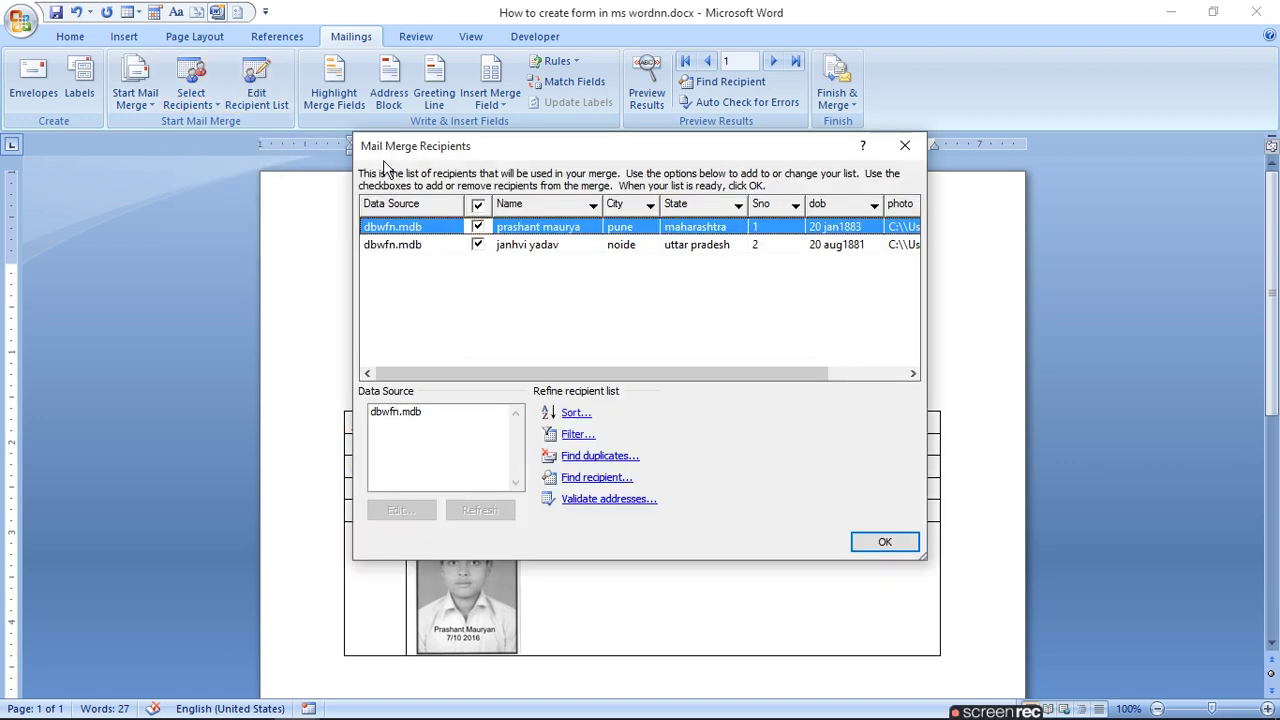
pyautogui.click(904, 145)
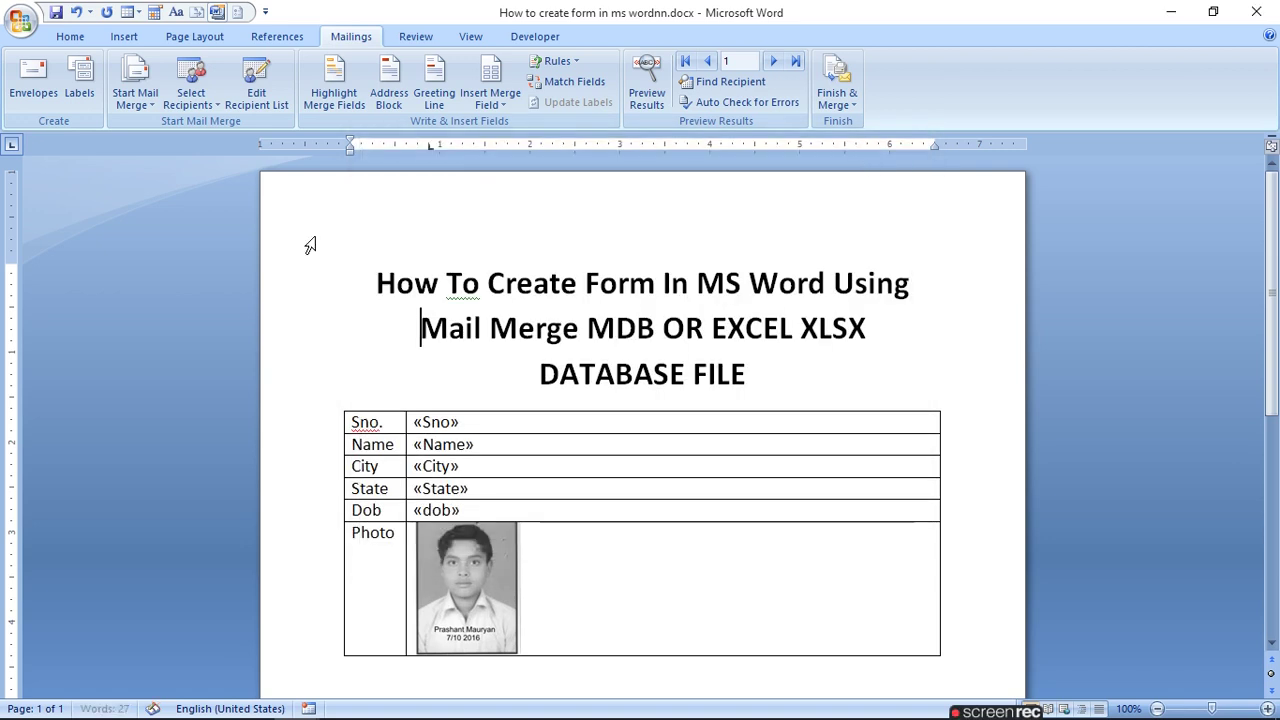
pyautogui.click(340, 92)
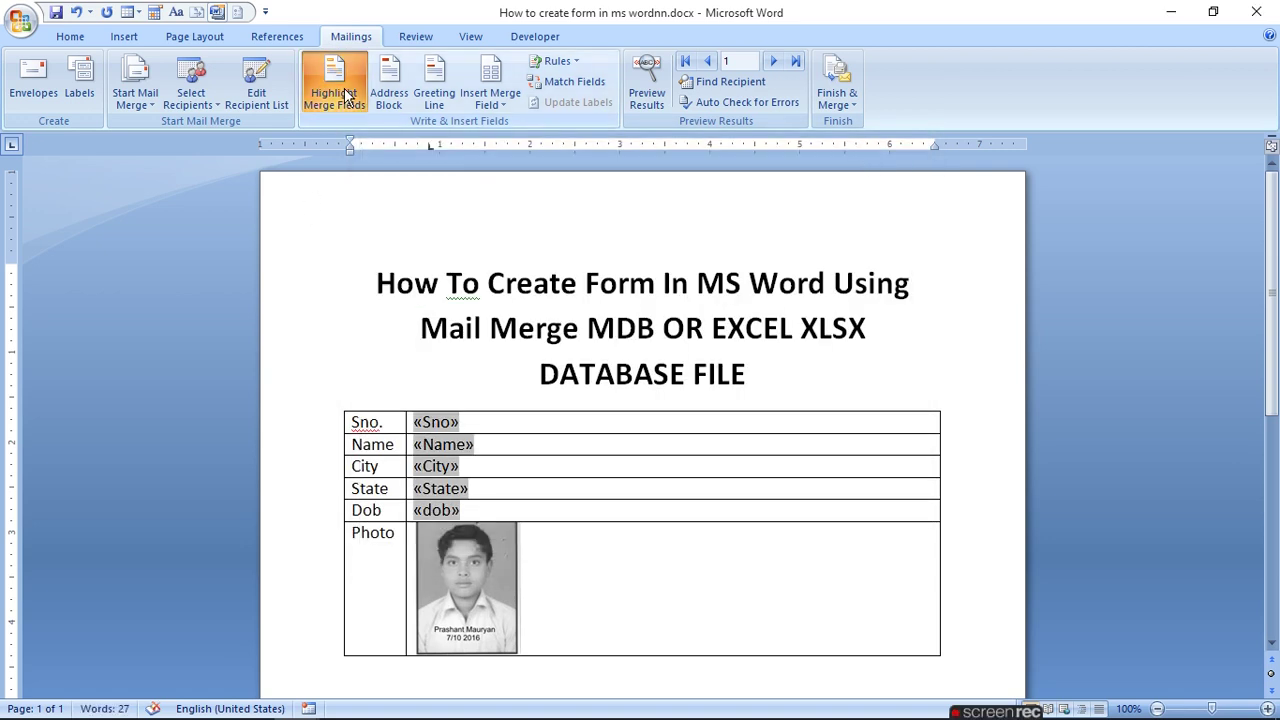
pyautogui.moveTo(642, 533)
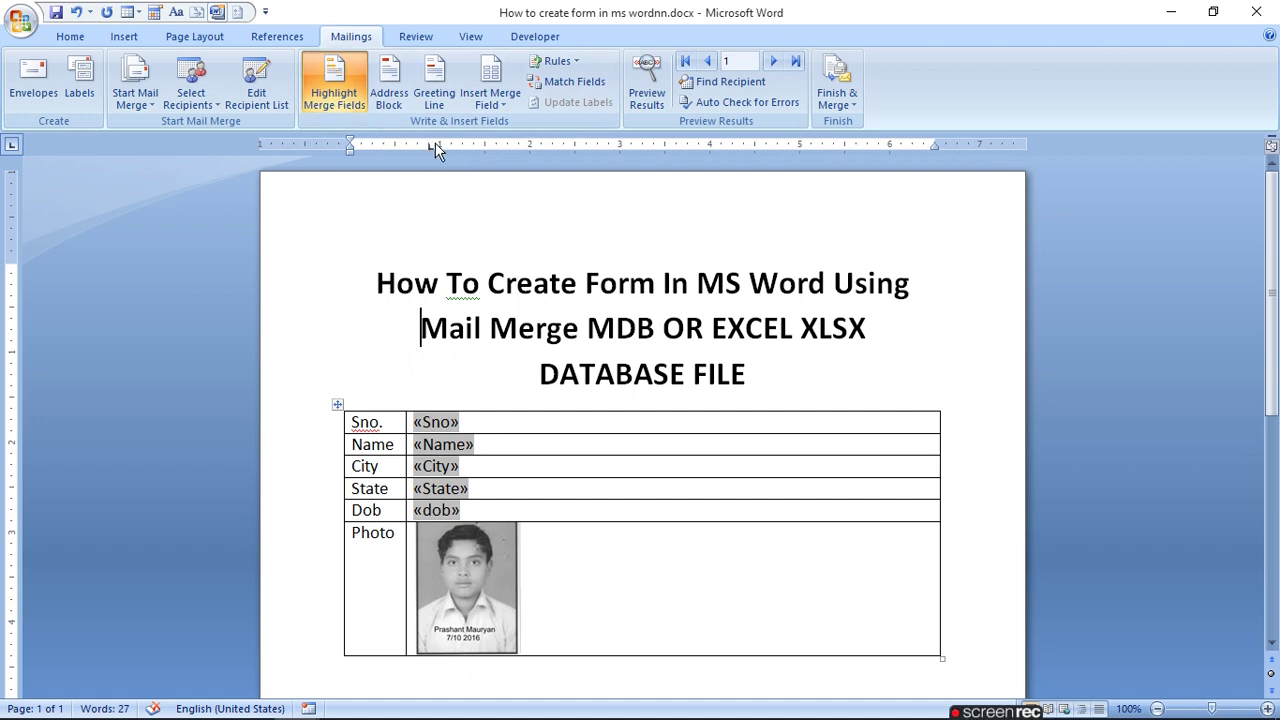
# Delete the old «Sno» field in the Sno. row and insert the Sno merge field again
pyautogui.click(497, 107)
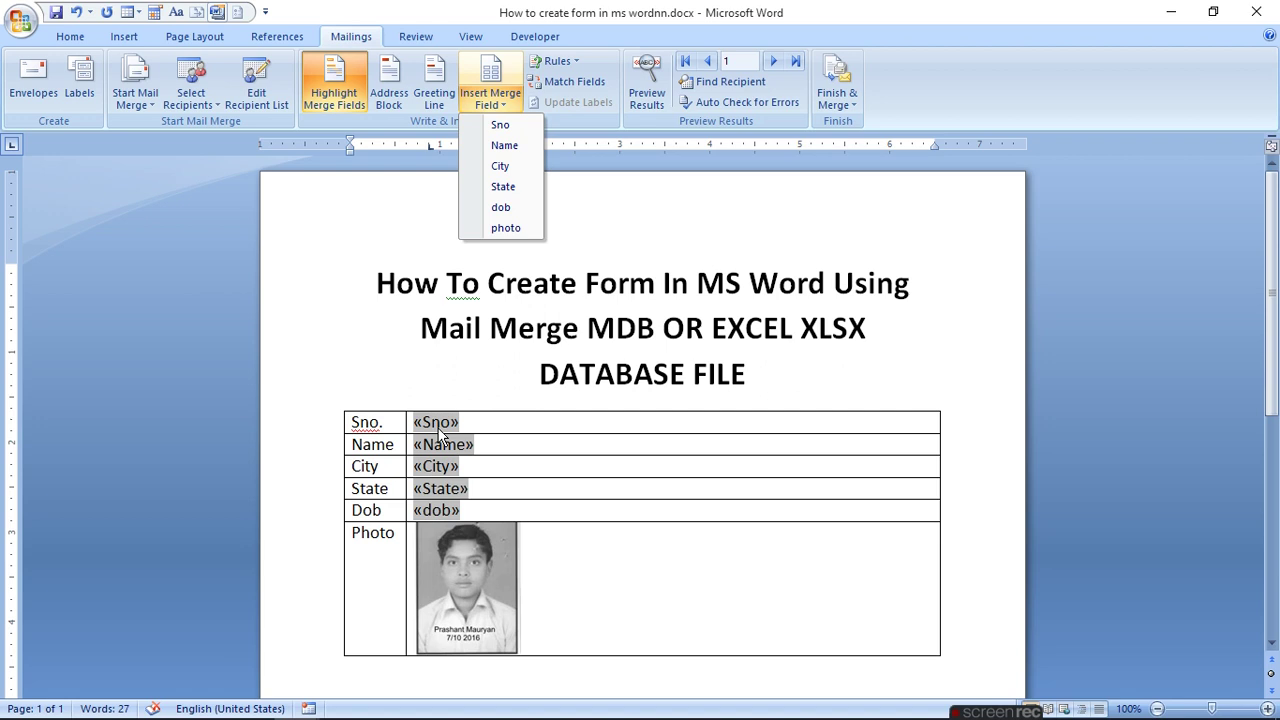
pyautogui.click(474, 421)
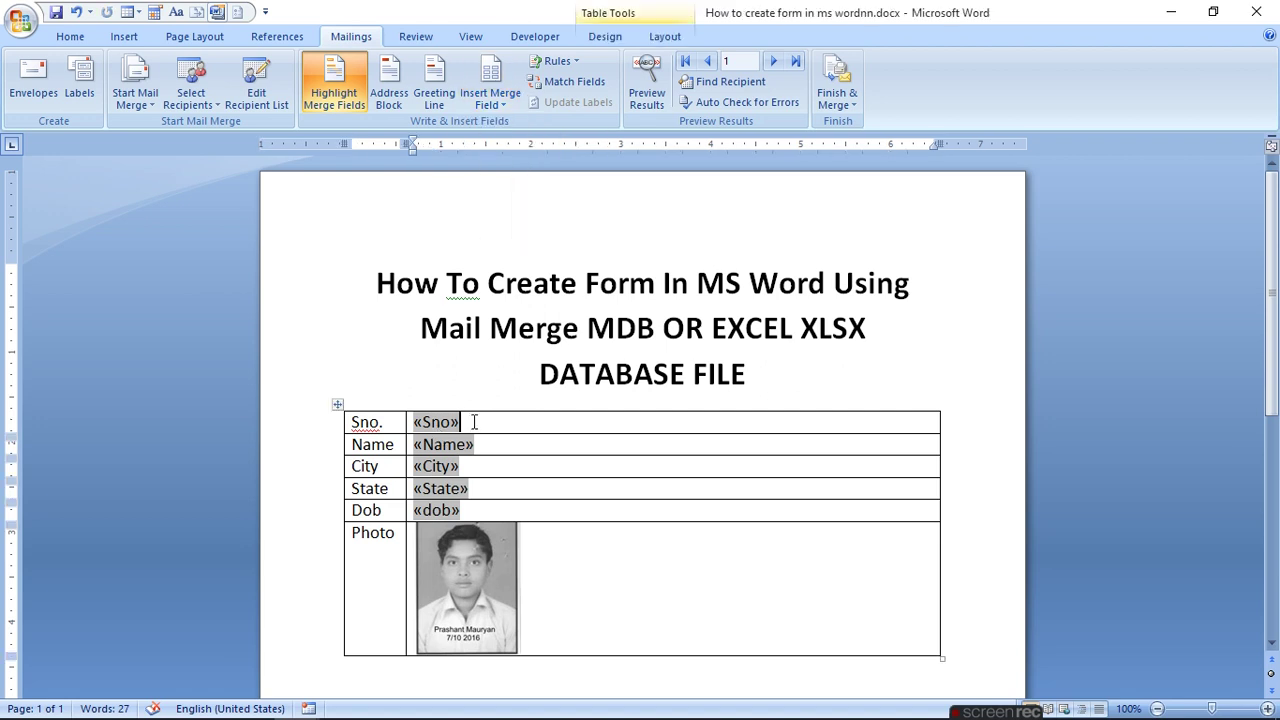
pyautogui.press('BackSpace')
pyautogui.press('BackSpace')
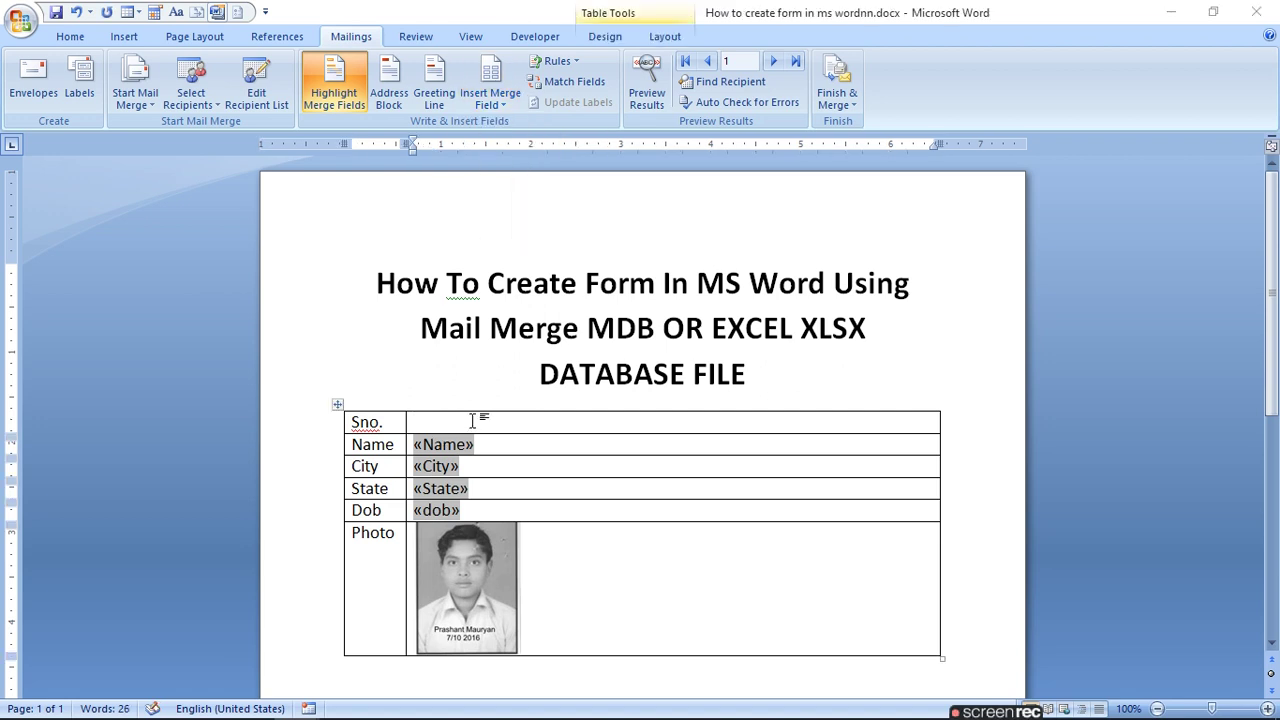
pyautogui.click(484, 104)
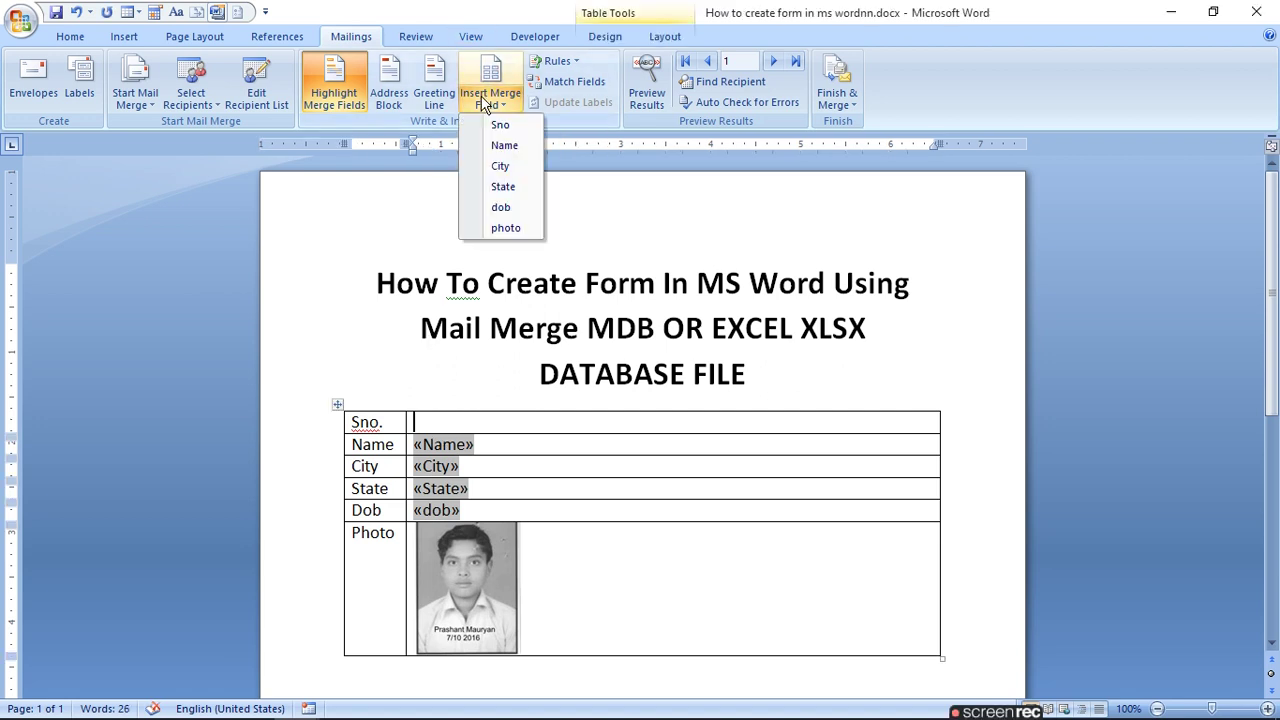
pyautogui.click(499, 125)
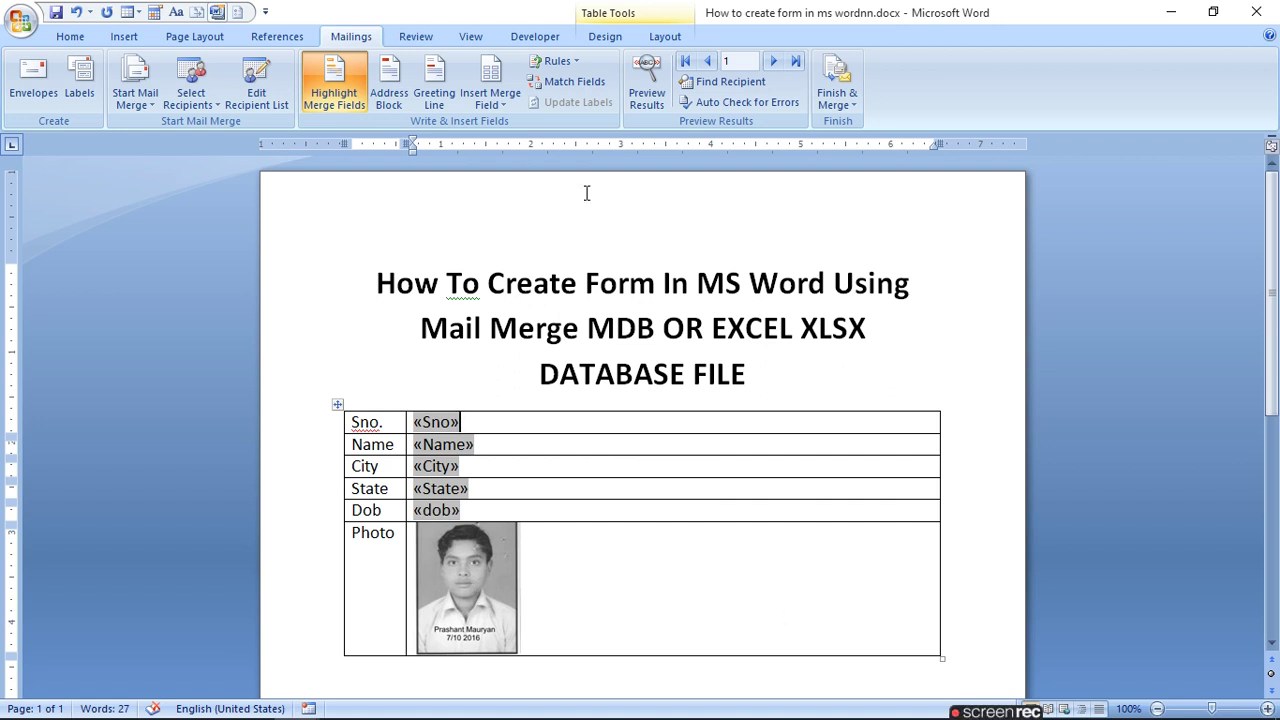
# Turn on Preview Results, step to record 2 and back to record 1, then deselect the photo
pyautogui.click(646, 95)
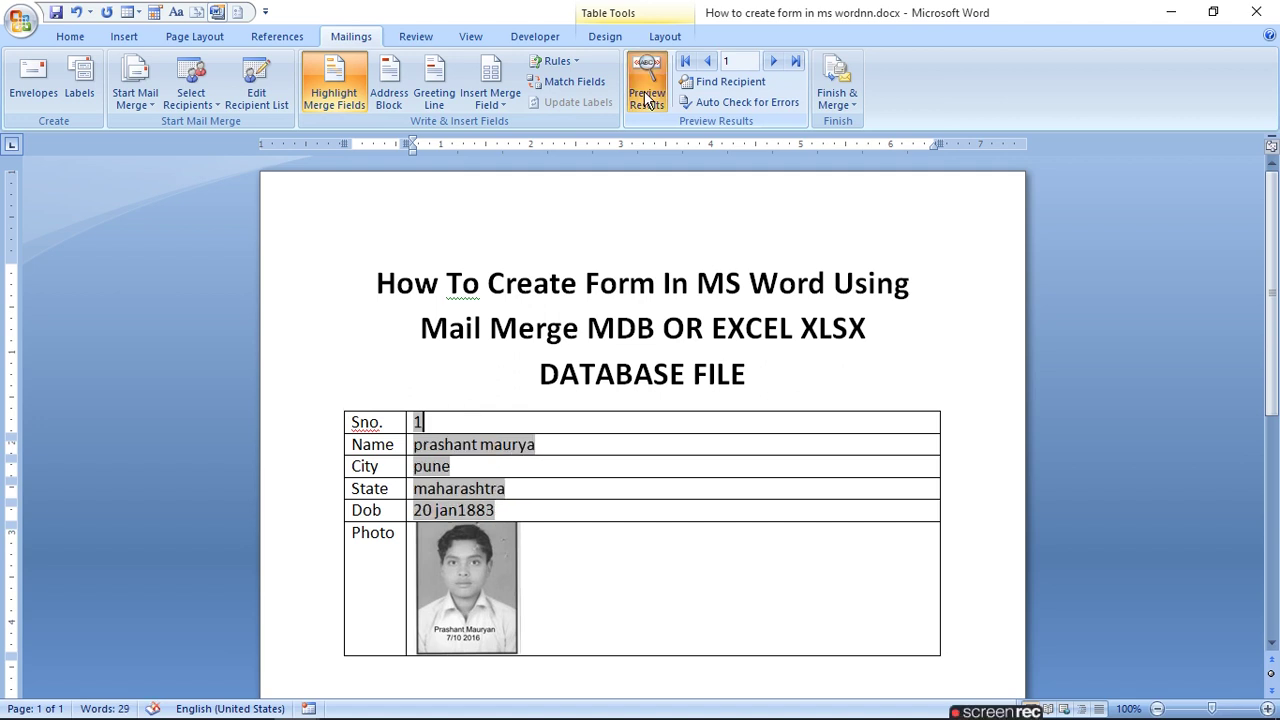
pyautogui.click(773, 61)
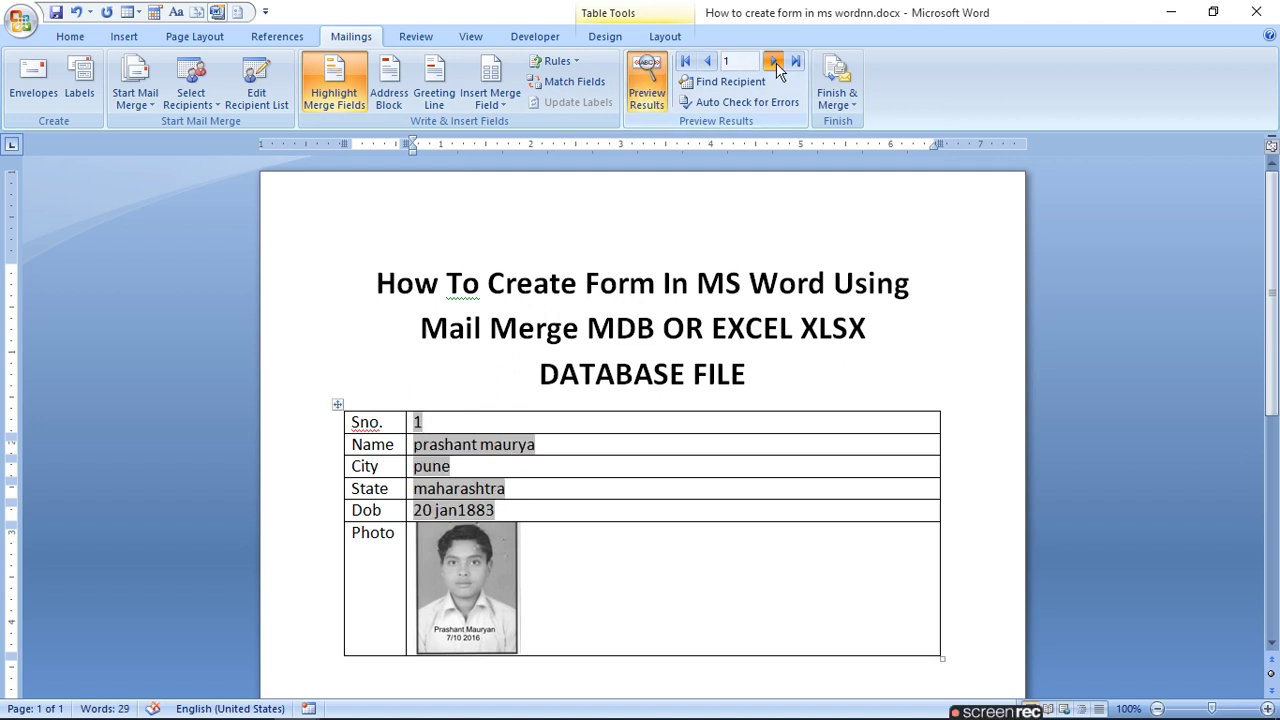
pyautogui.click(710, 62)
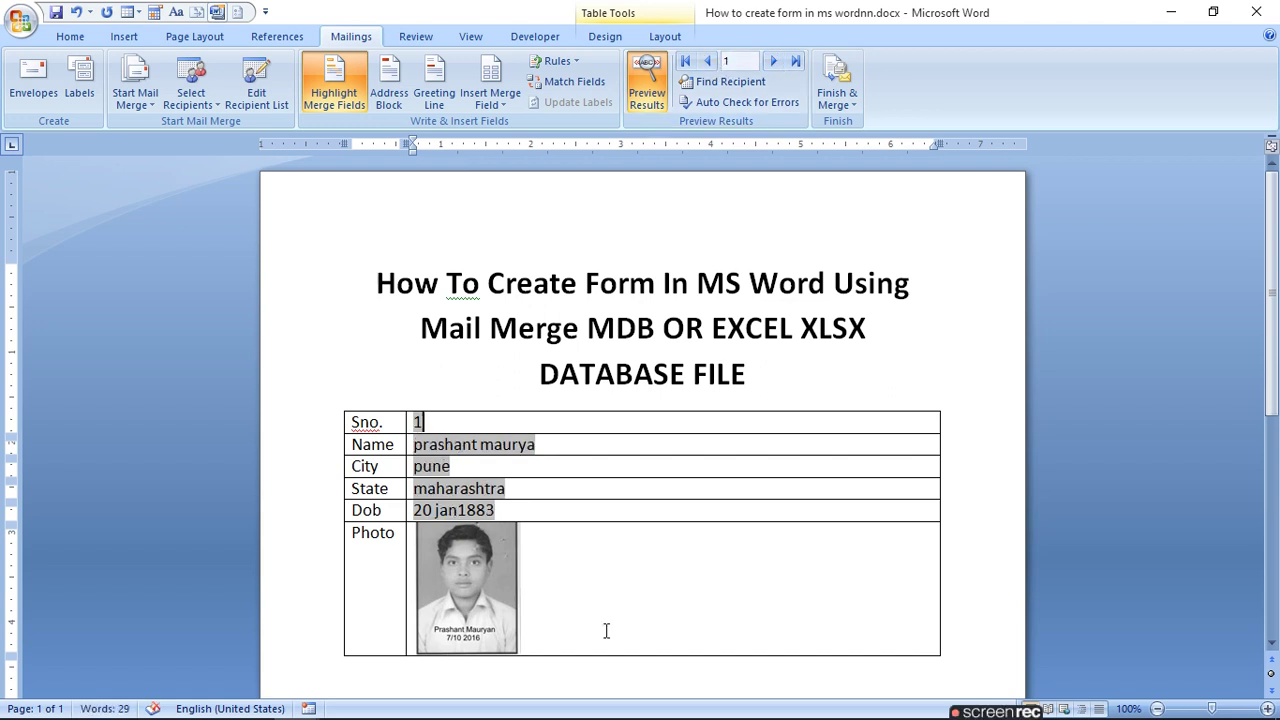
pyautogui.click(457, 610)
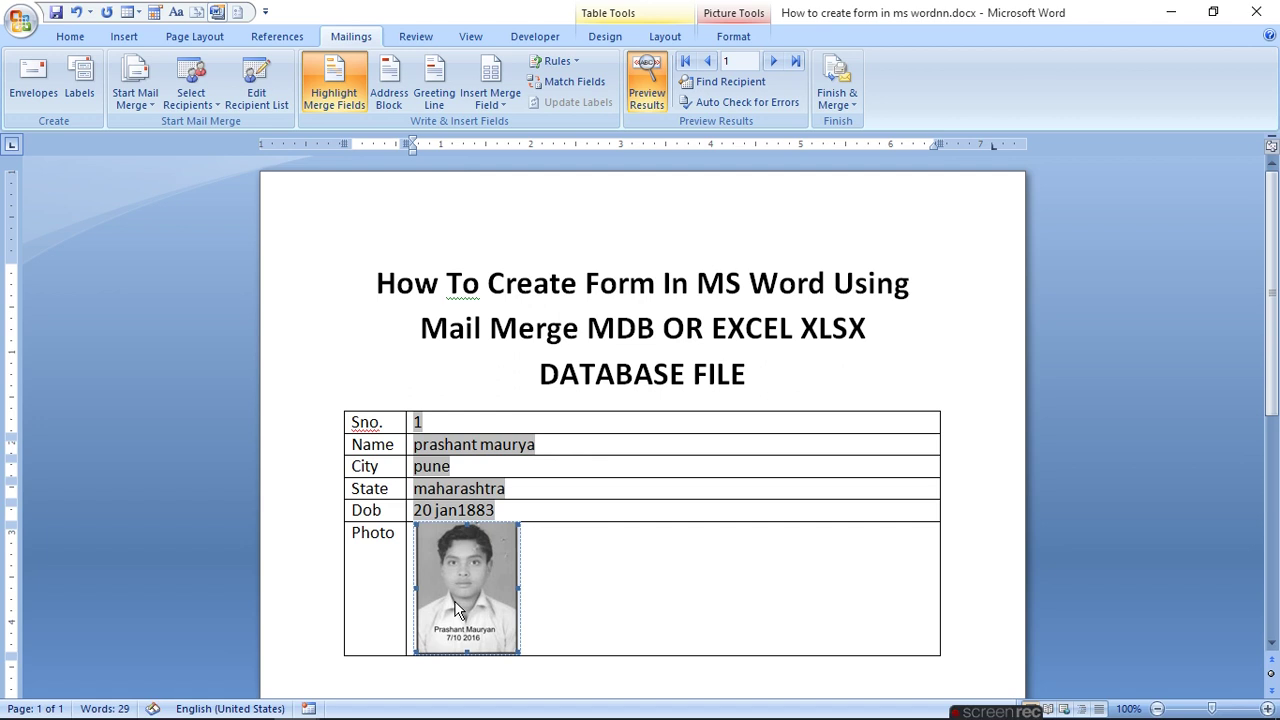
pyautogui.click(1271, 500)
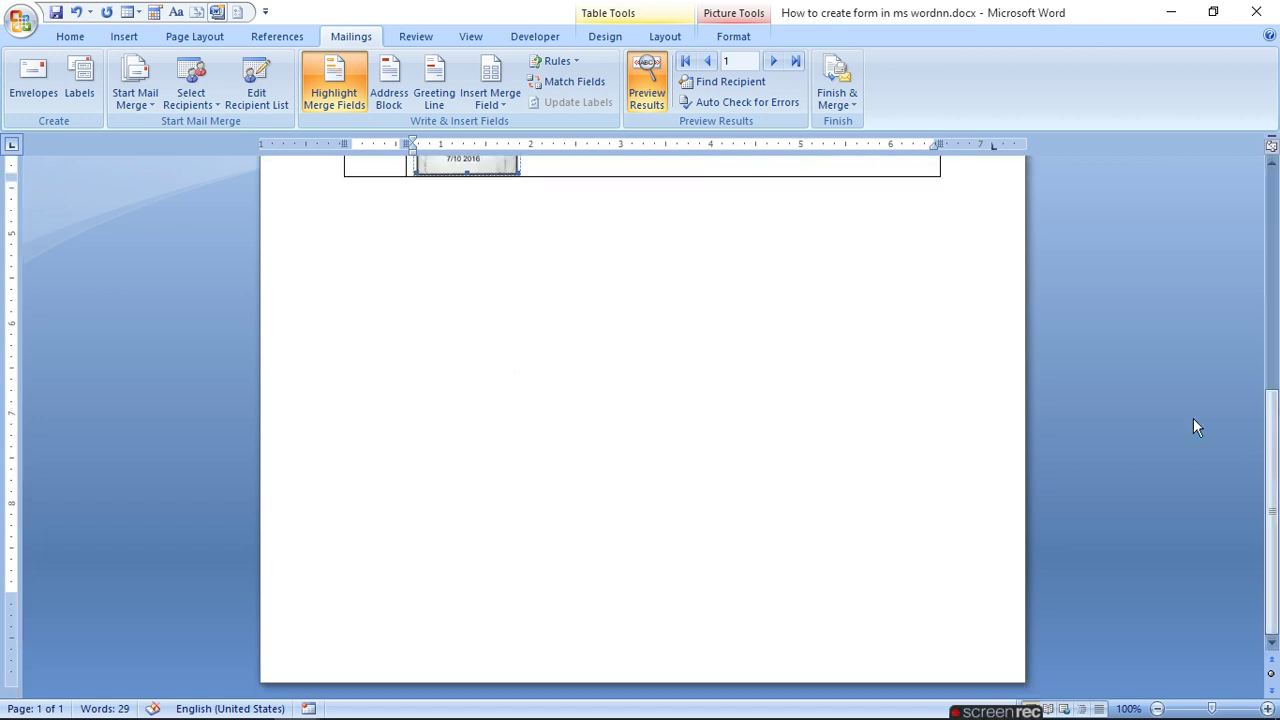
pyautogui.click(381, 265)
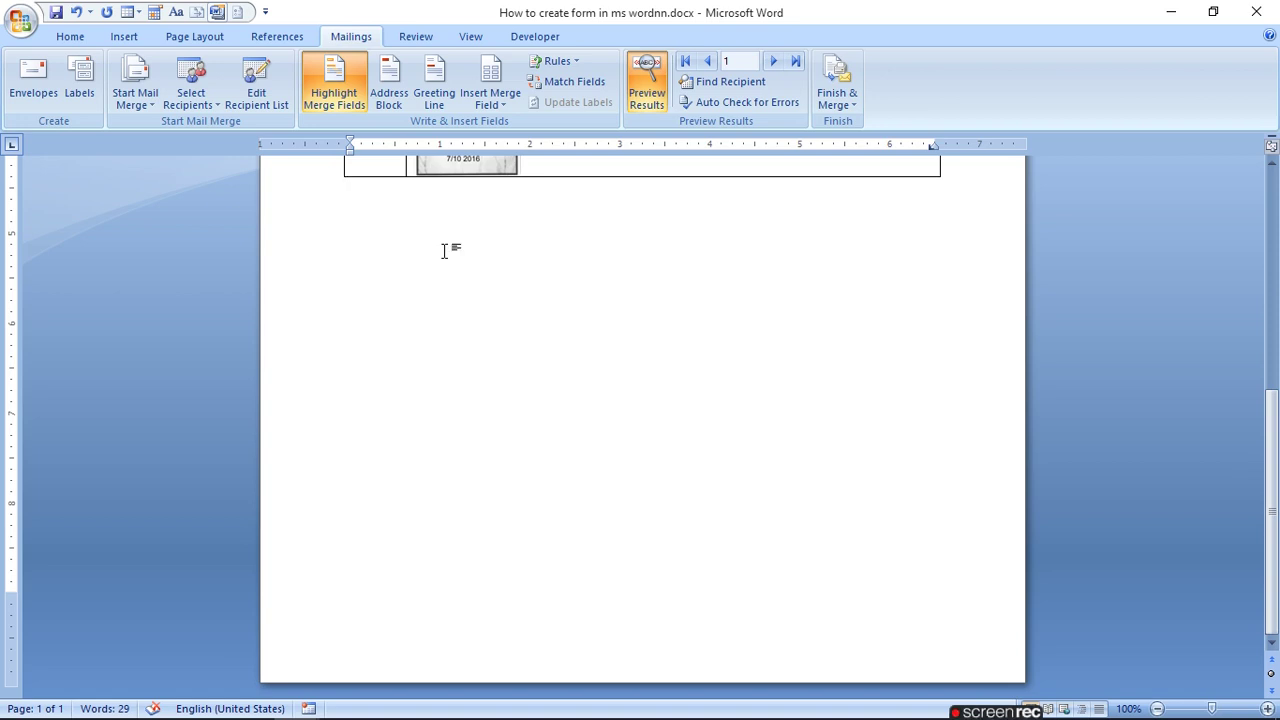
# Below the table, add a field code reading INCLUDEPICTURE " with the photo merge field nested inside
pyautogui.doubleClick(617, 190)
pyautogui.hotkey('ctrl', 'F9')
pyautogui.press('Return')
pyautogui.press('Return')
pyautogui.press('BackSpace')
pyautogui.press('BackSpace')
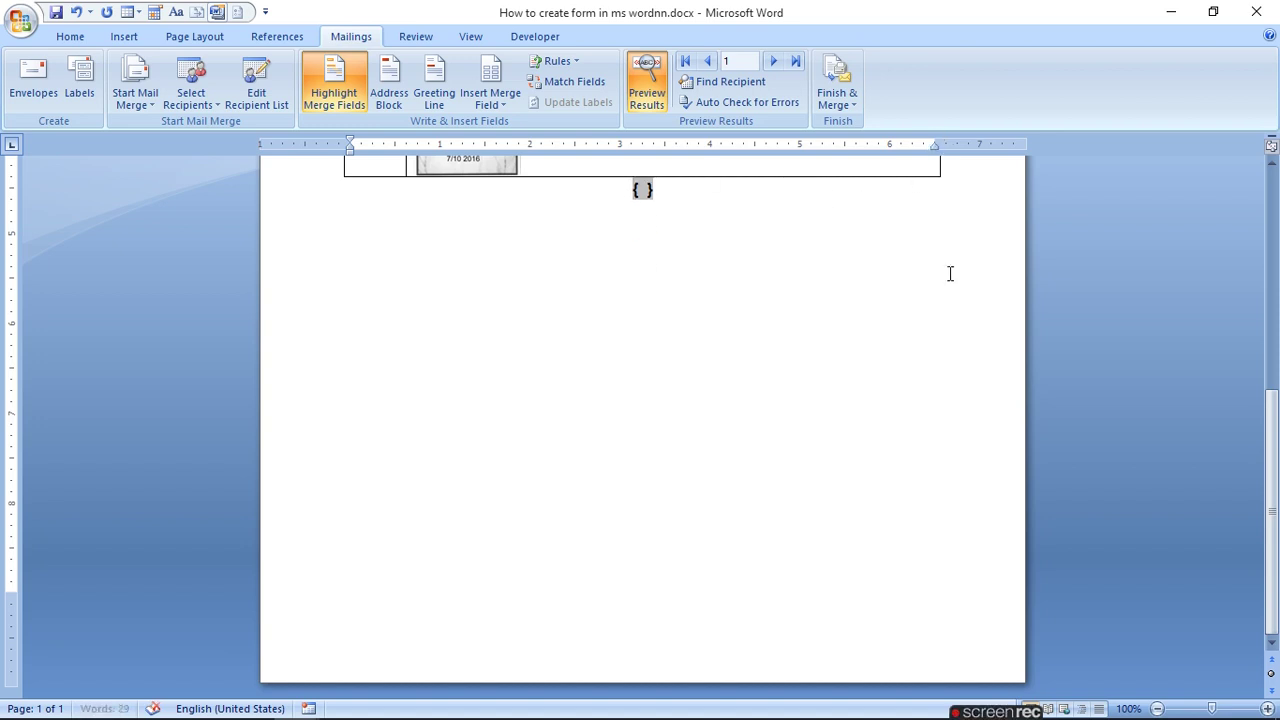
pyautogui.click(643, 191)
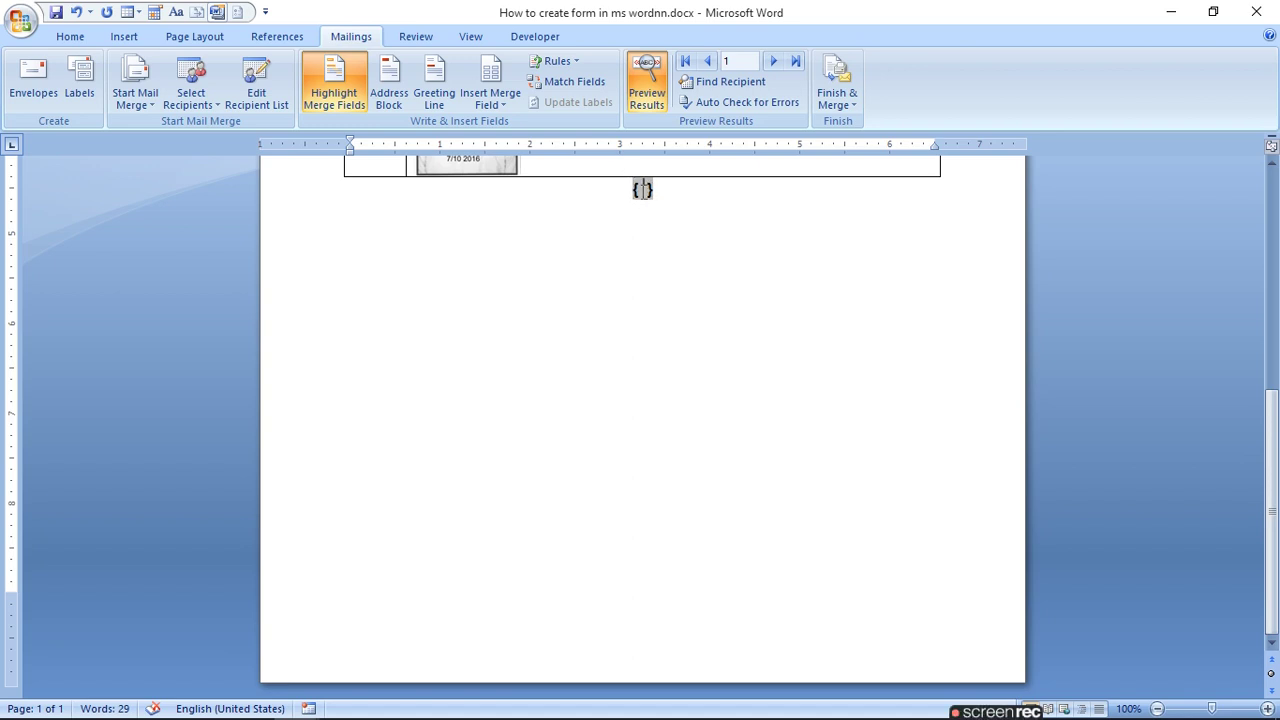
pyautogui.write('INCLUDE ')
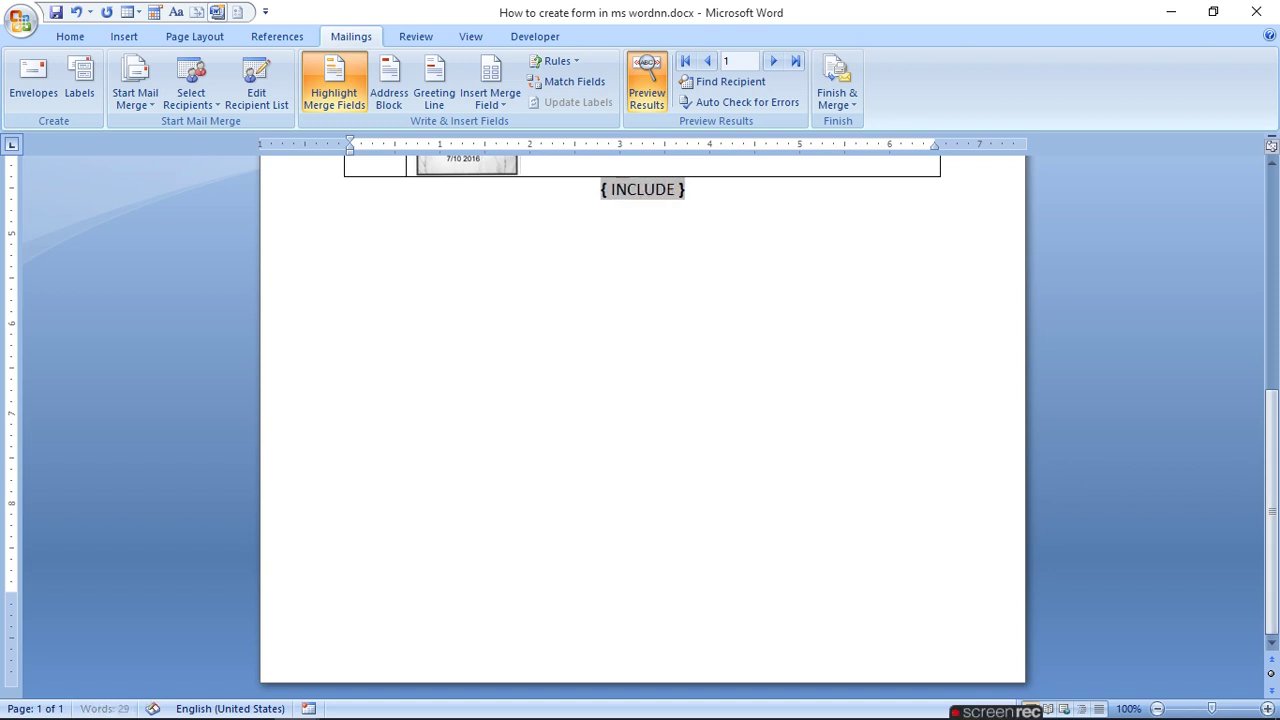
pyautogui.write('PICTURE')
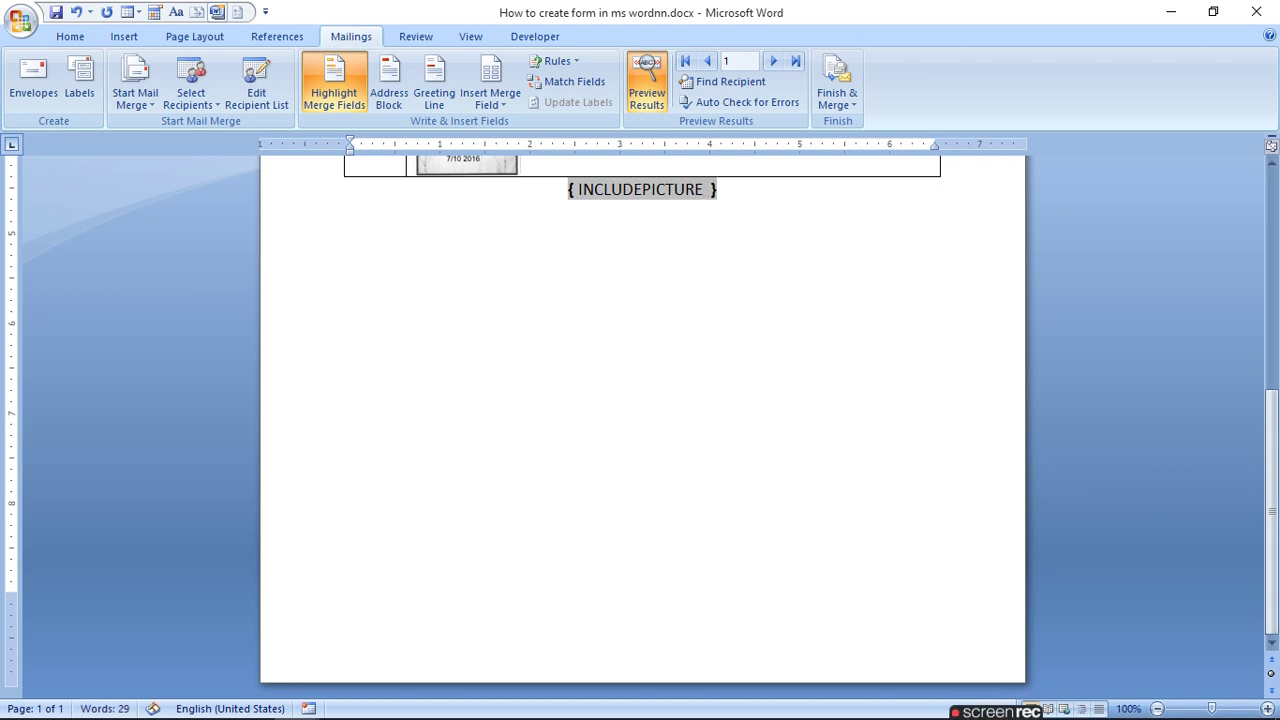
pyautogui.write(' "')
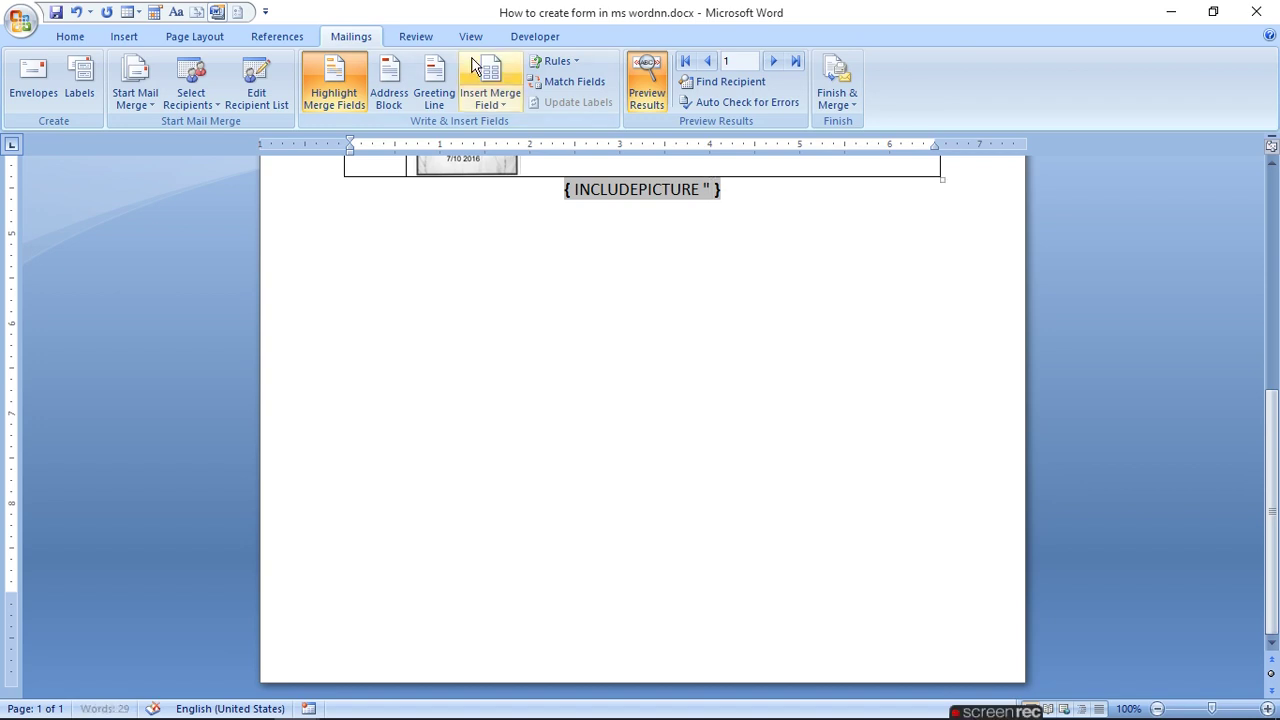
pyautogui.click(489, 97)
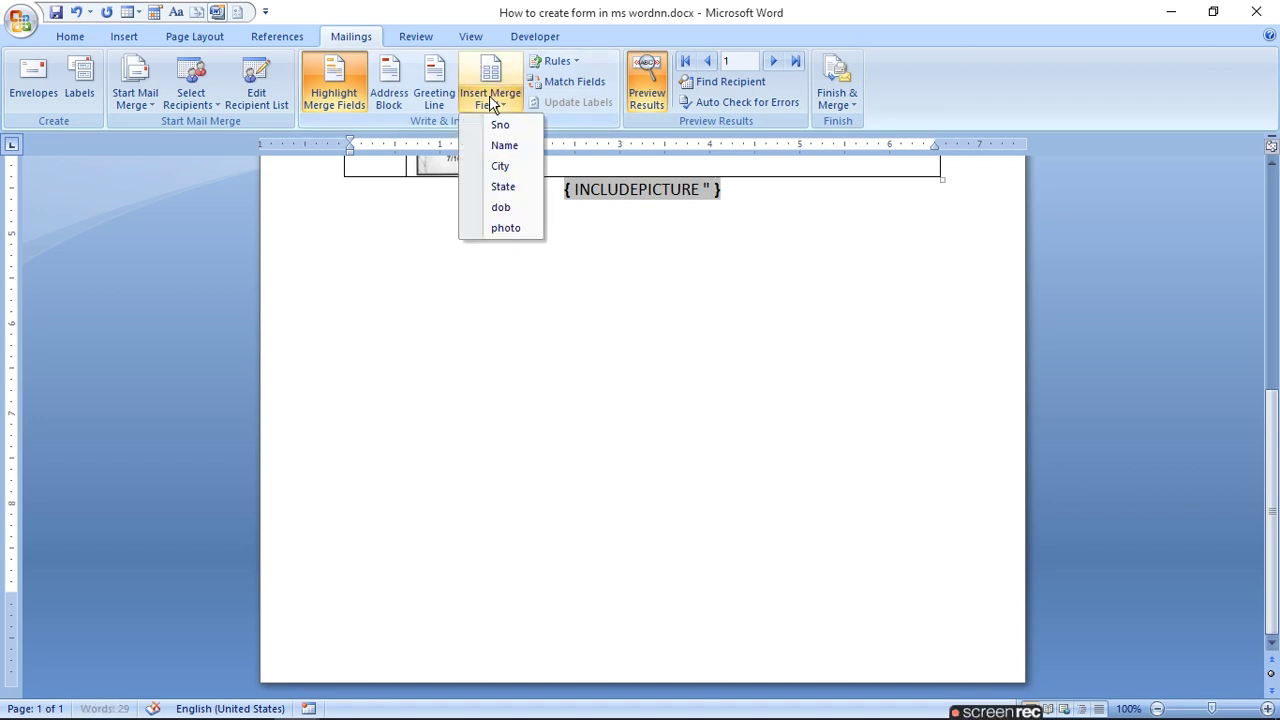
pyautogui.click(518, 229)
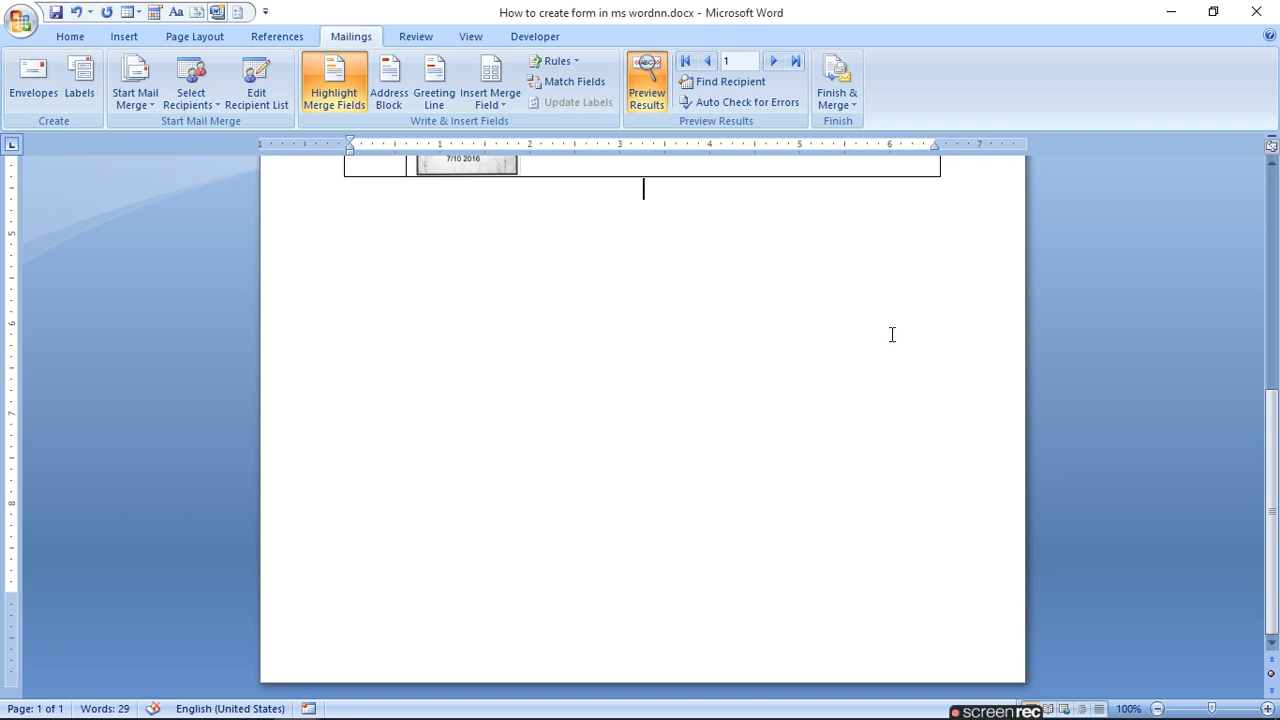
# Delete the \d switch from the INCLUDEPICTURE field inside the table
pyautogui.scroll(5, 507, 537)
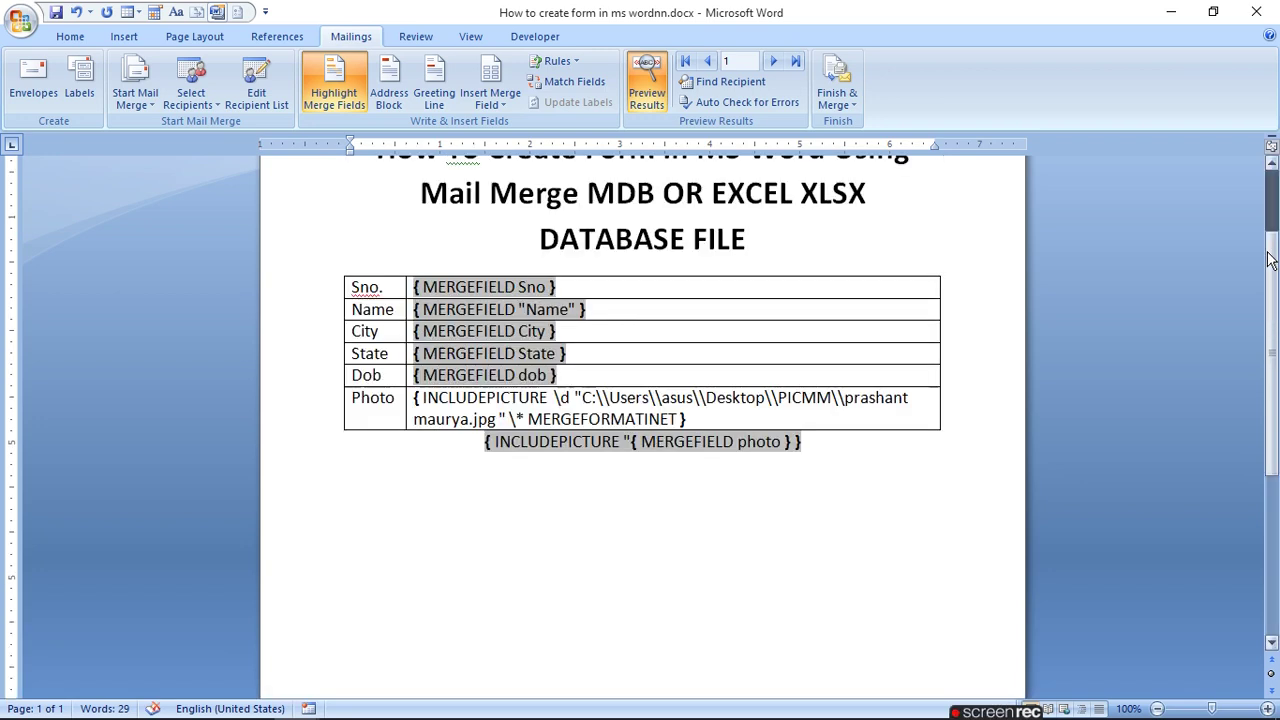
pyautogui.scroll(3, 507, 537)
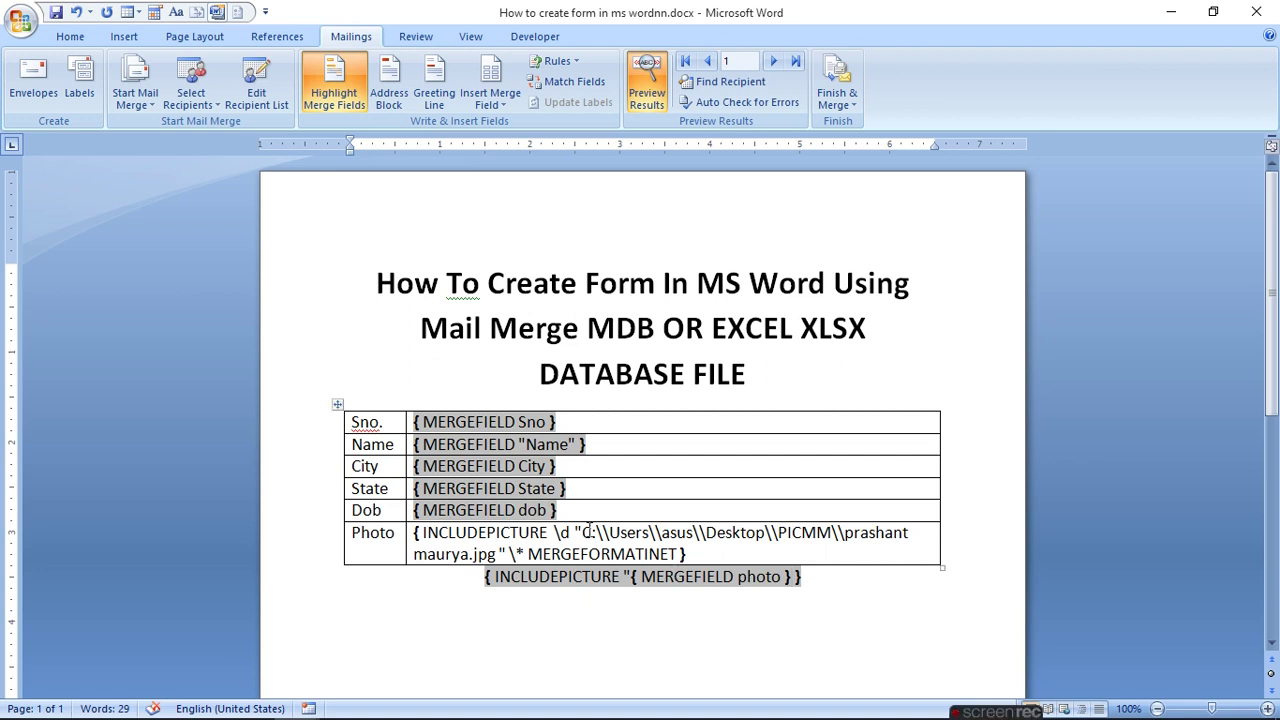
pyautogui.moveTo(570, 532); pyautogui.dragTo(553, 532)
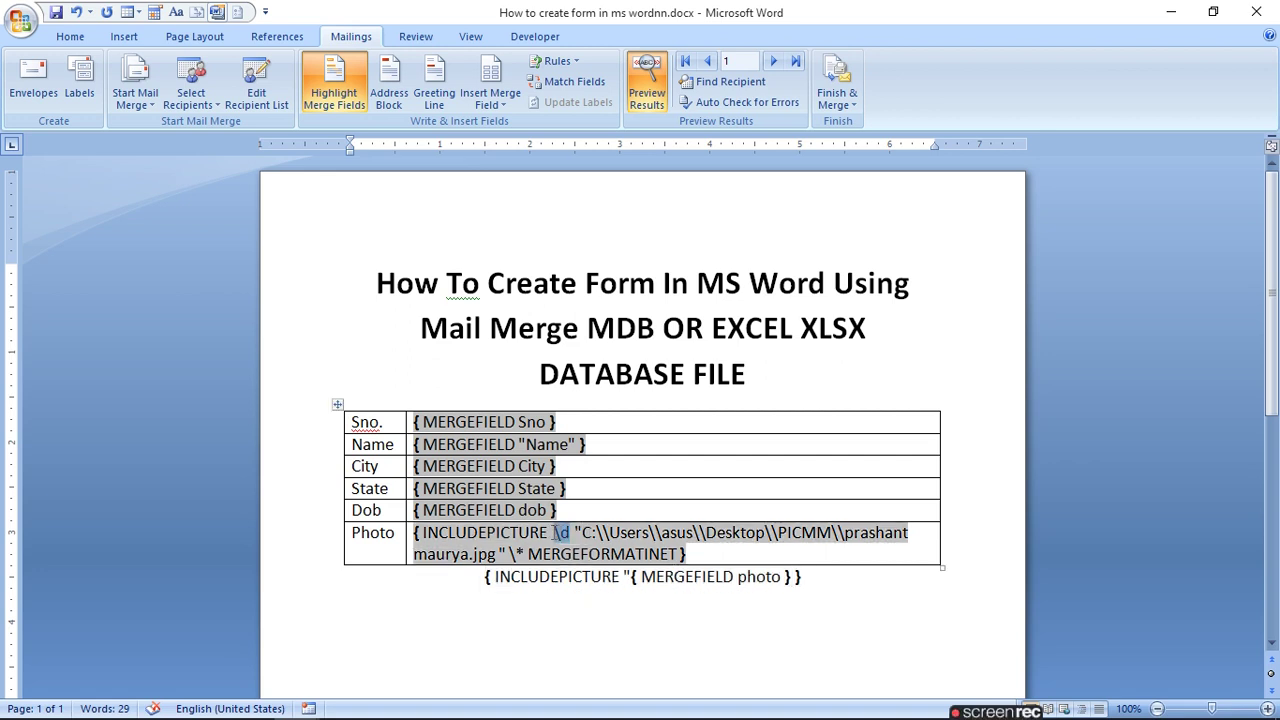
pyautogui.press('Delete')
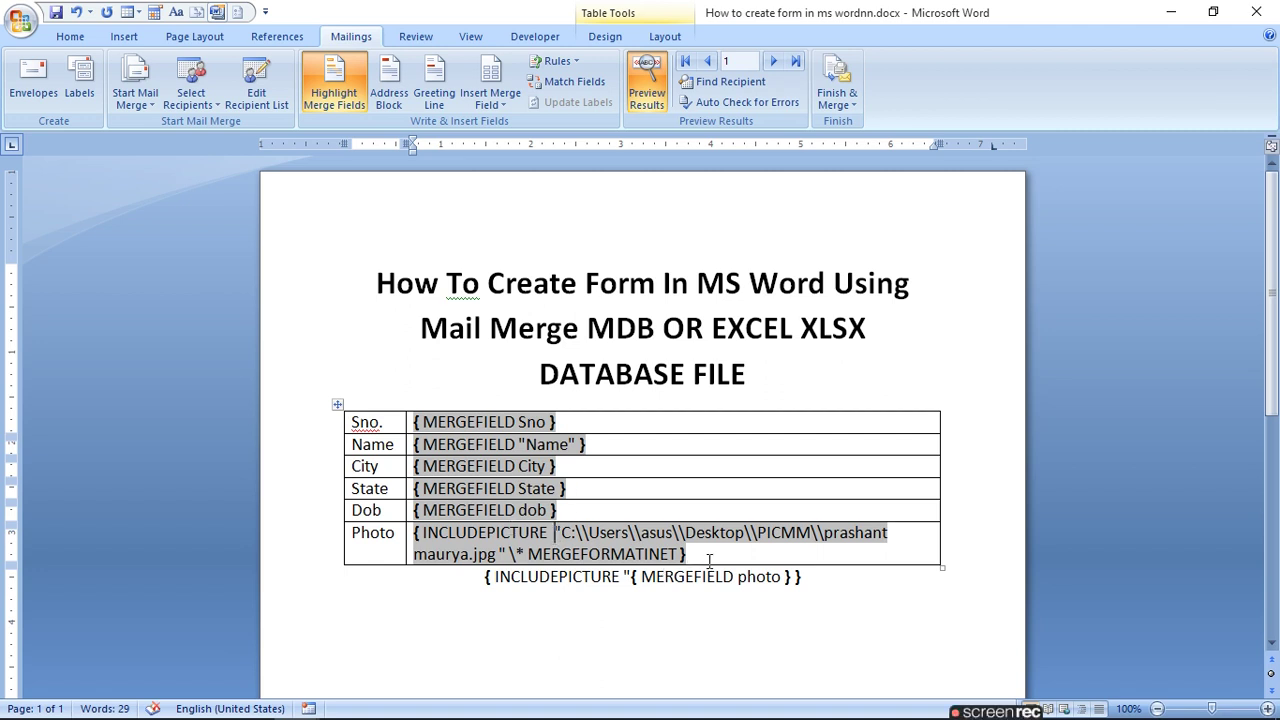
# End the lower picture field with a closing quote, then \*MERGEFORMAT and \d switches
pyautogui.click(797, 576)
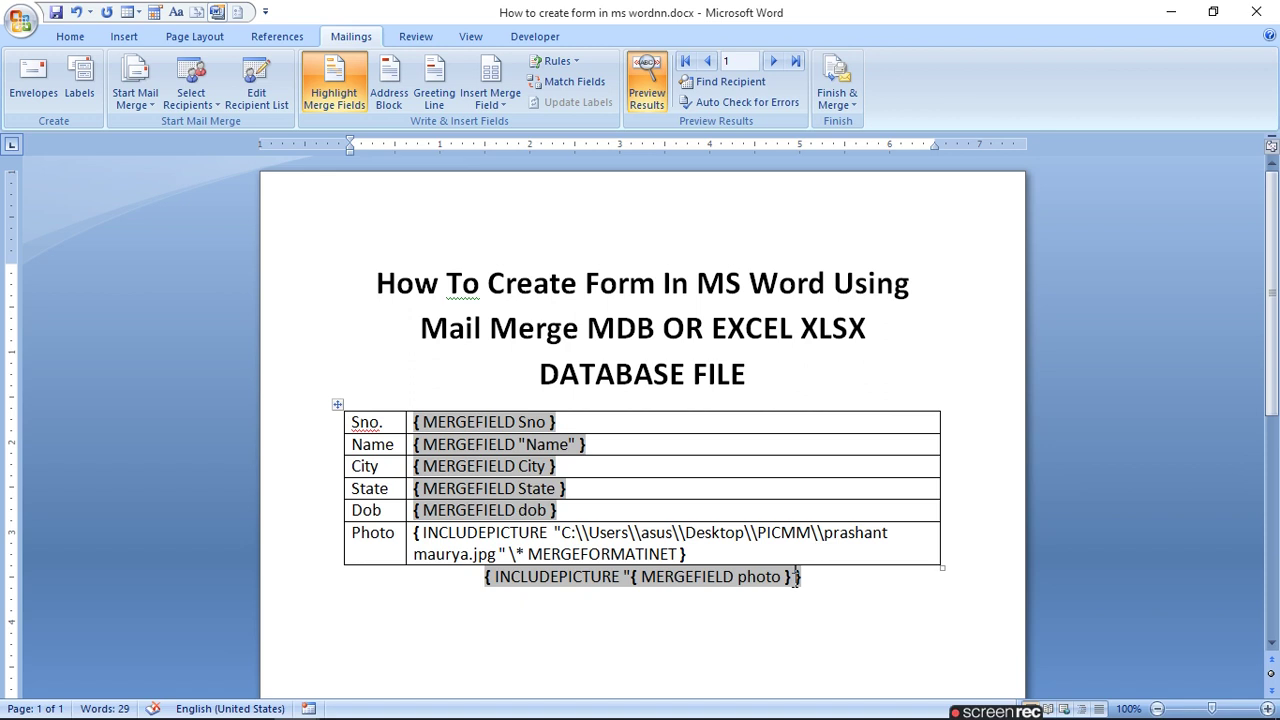
pyautogui.write('"')
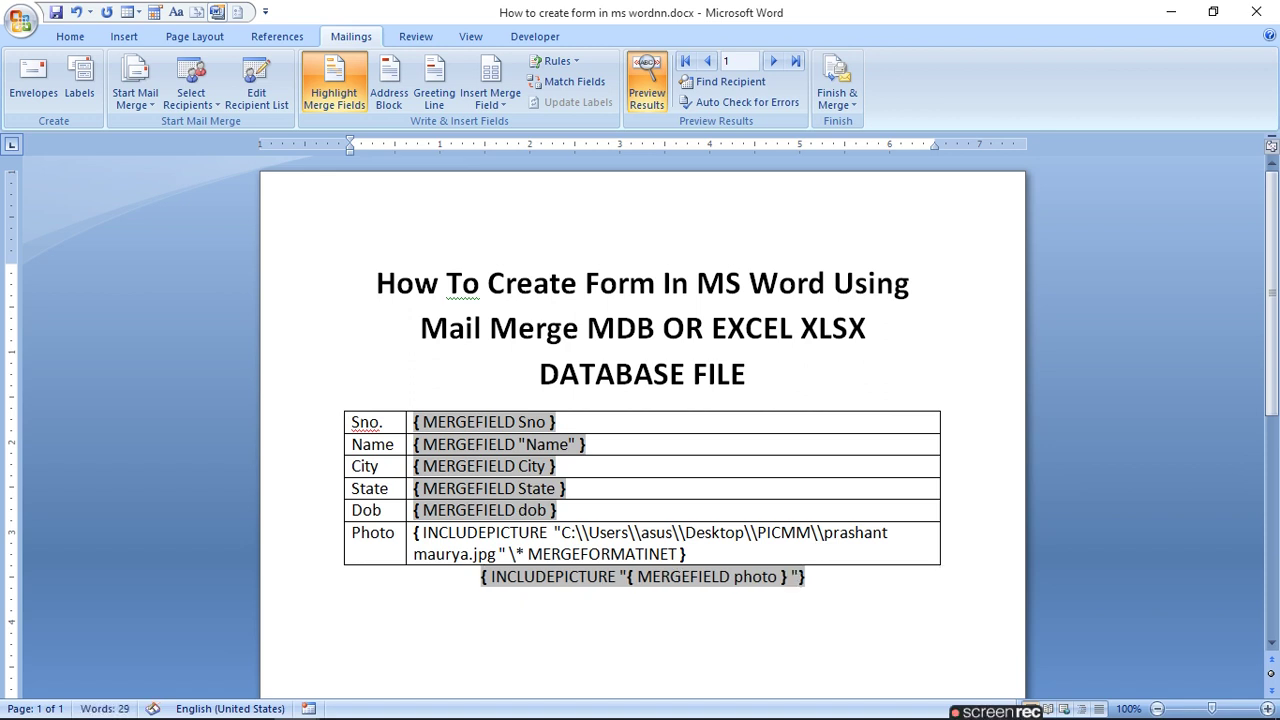
pyautogui.moveTo(812, 580); pyautogui.dragTo(797, 562)
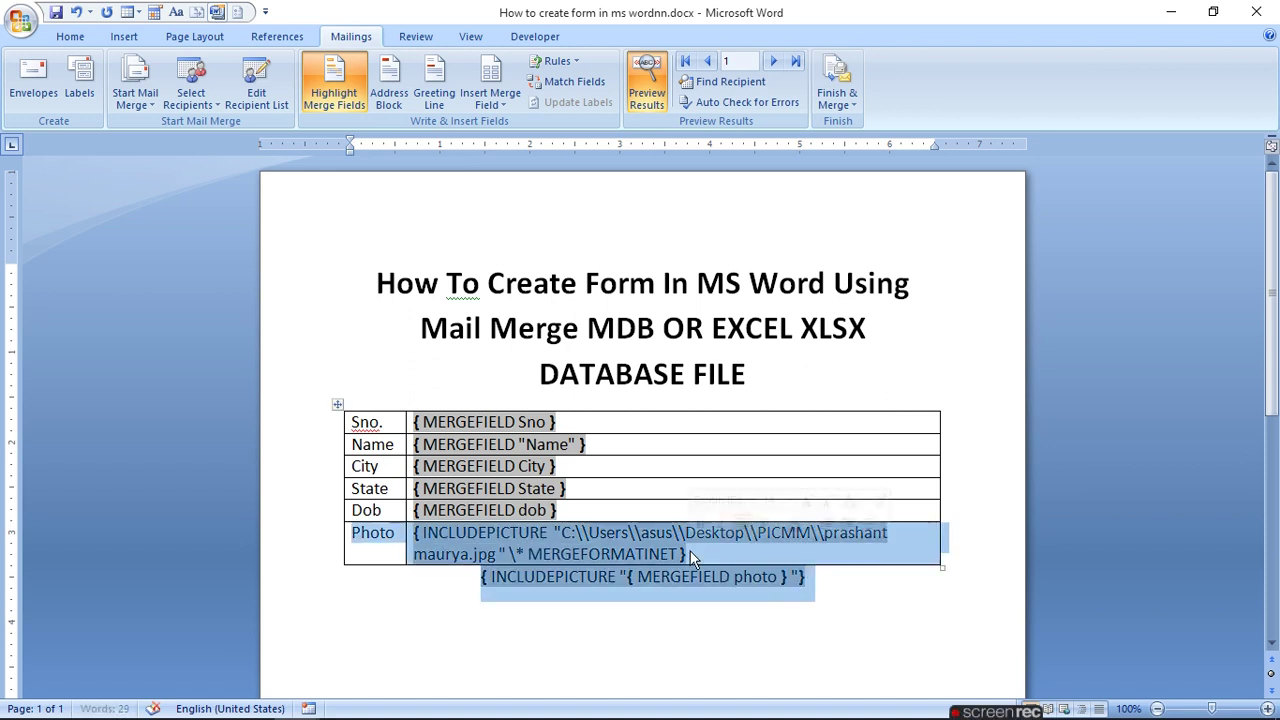
pyautogui.click(795, 576)
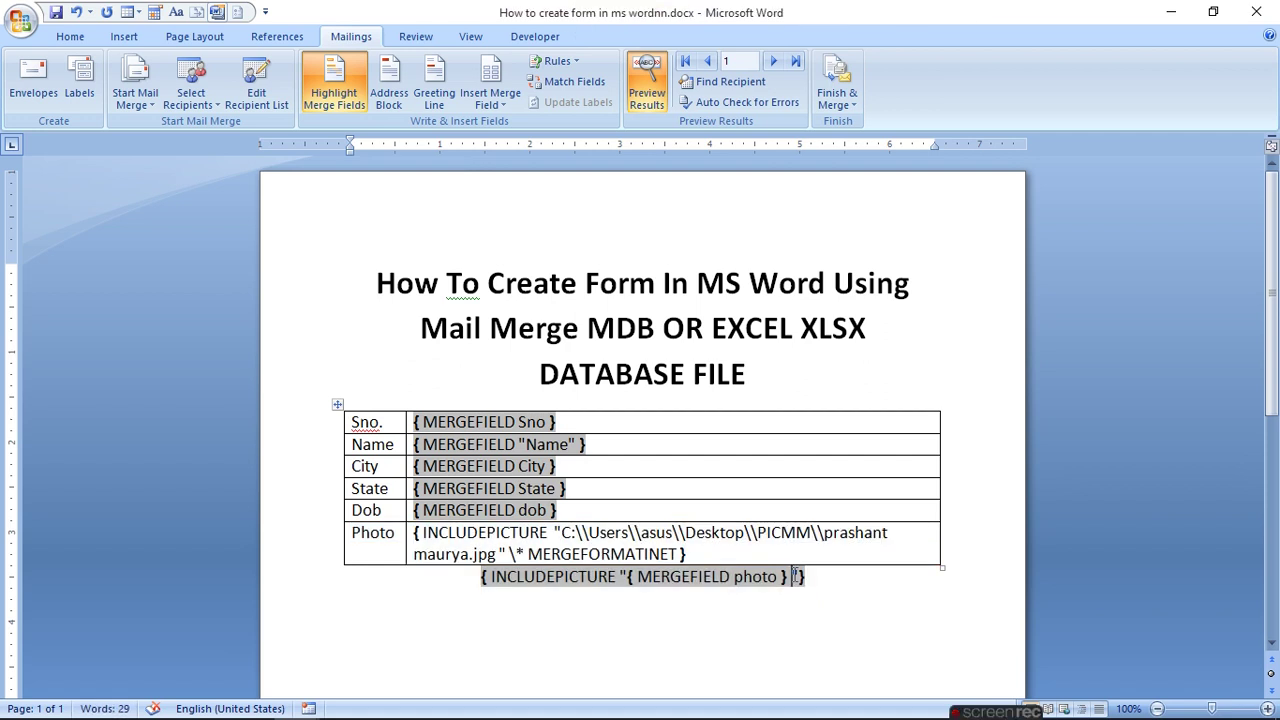
pyautogui.press('BackSpace')
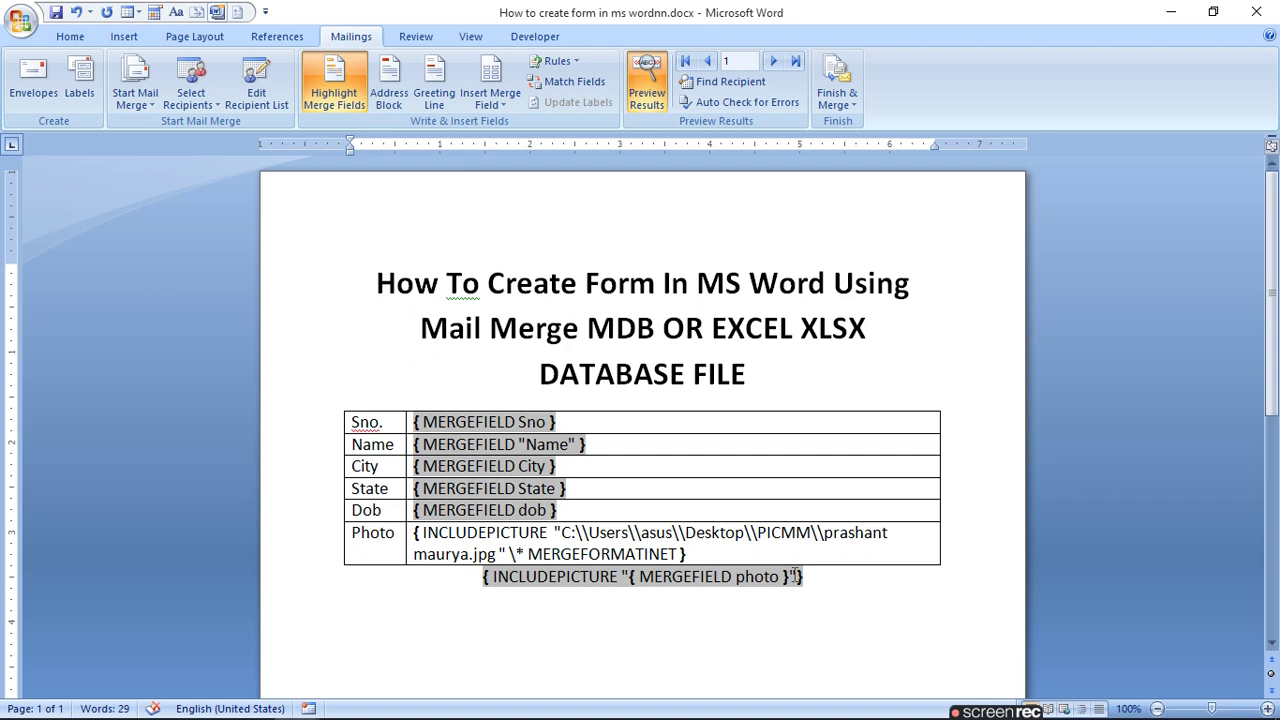
pyautogui.write('\\')
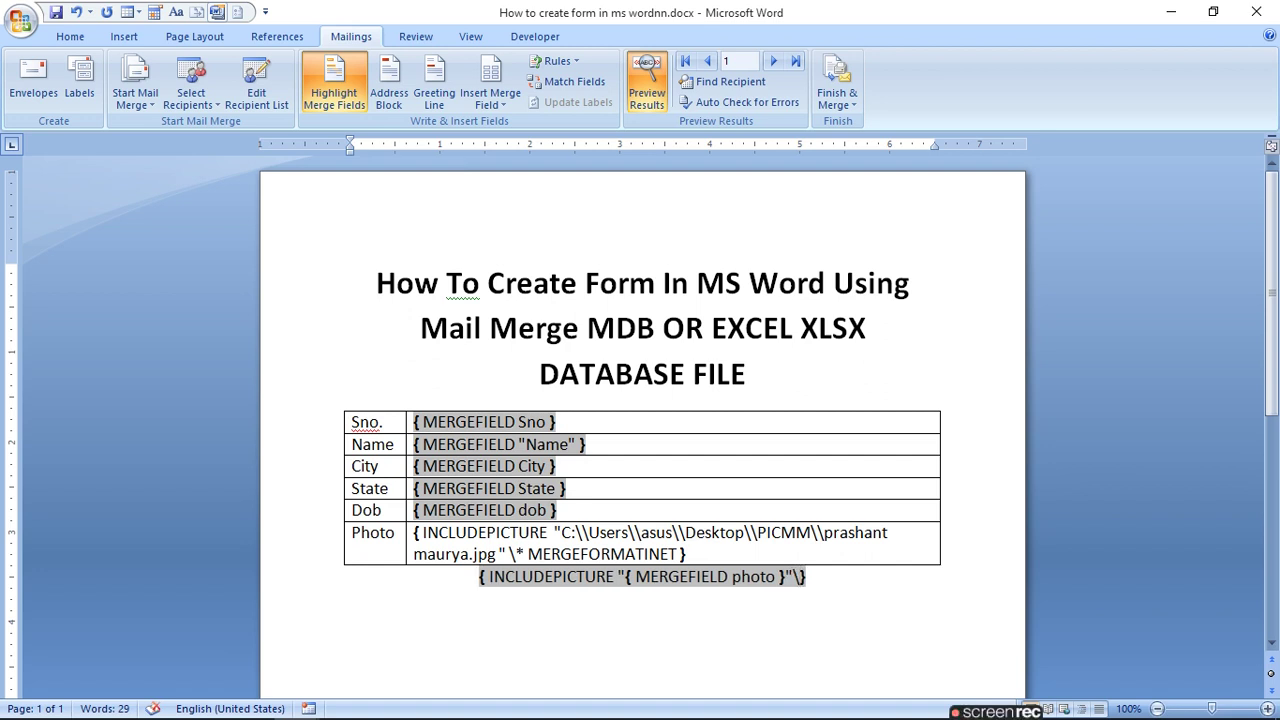
pyautogui.write('*')
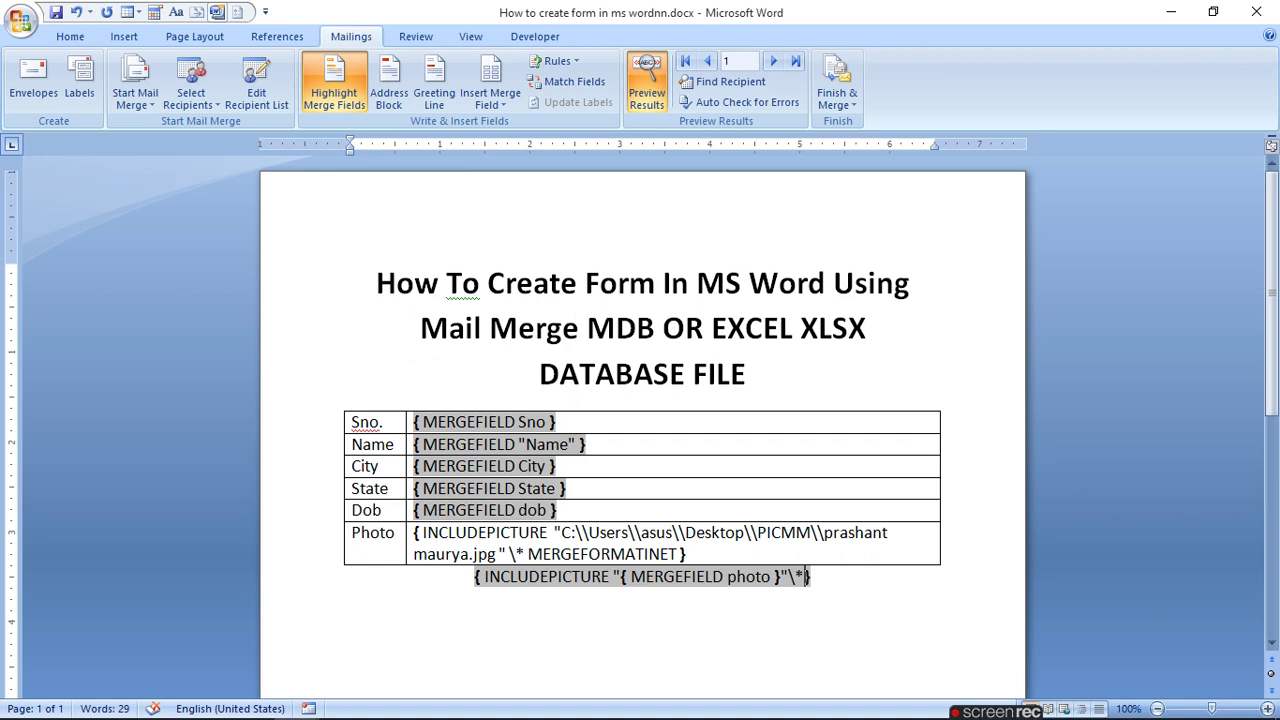
pyautogui.moveTo(899, 532)
pyautogui.write('MER')
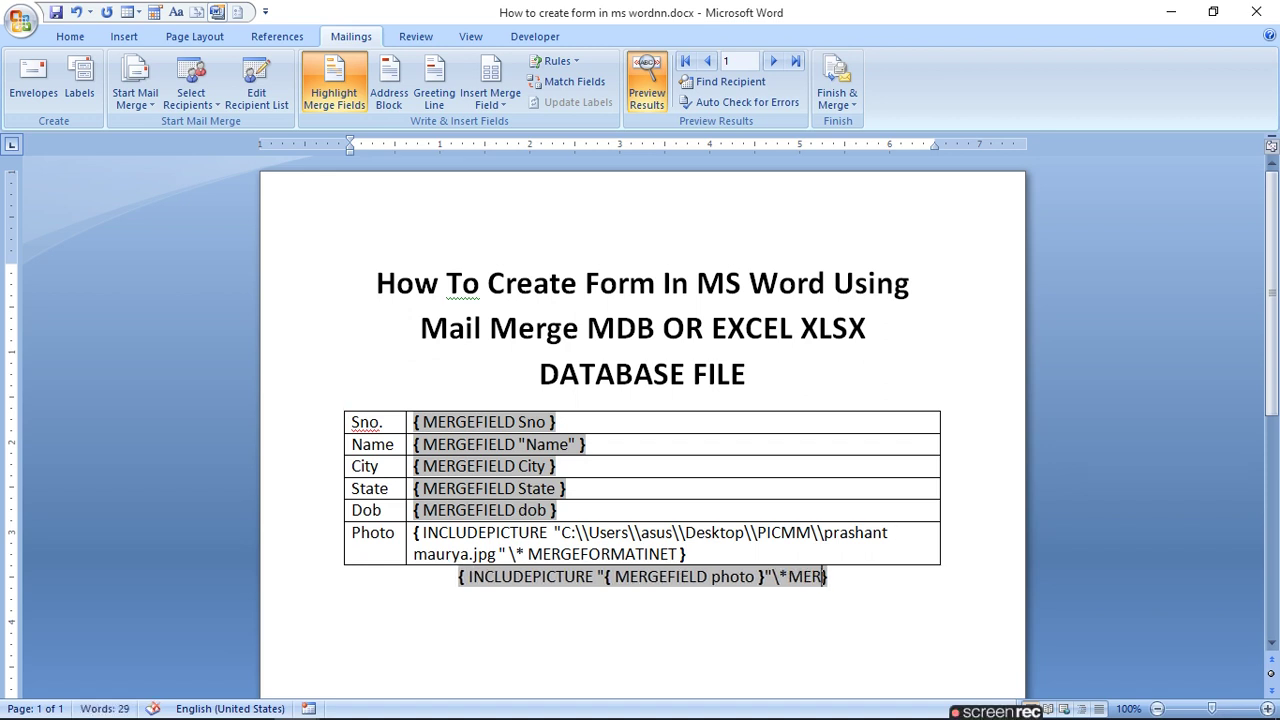
pyautogui.write('GEFORM')
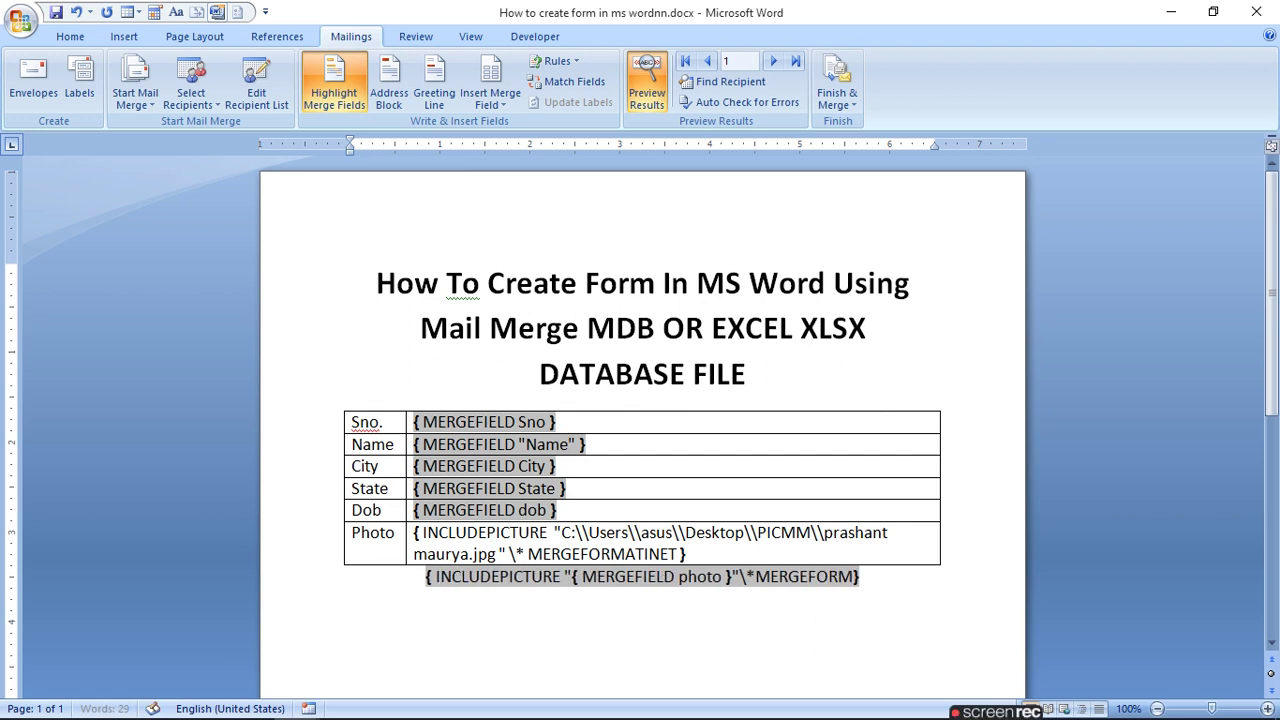
pyautogui.write('AT')
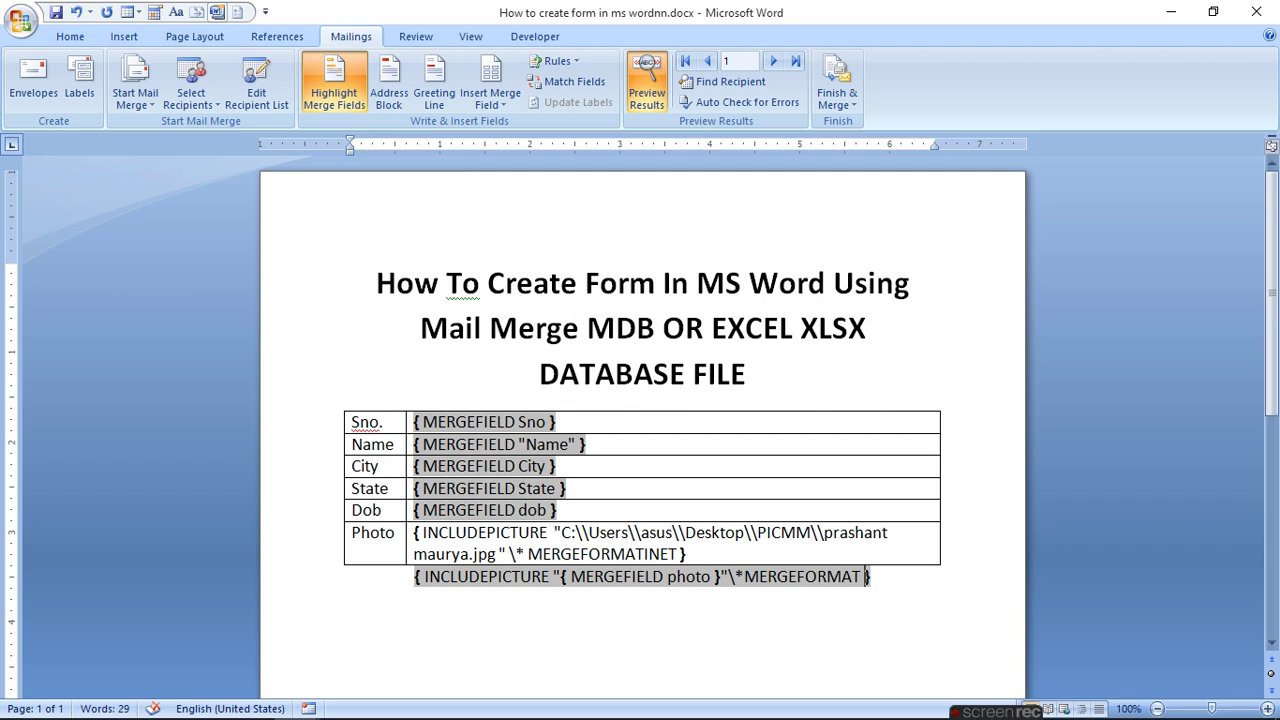
pyautogui.press('BackSpace')
pyautogui.write('\\')
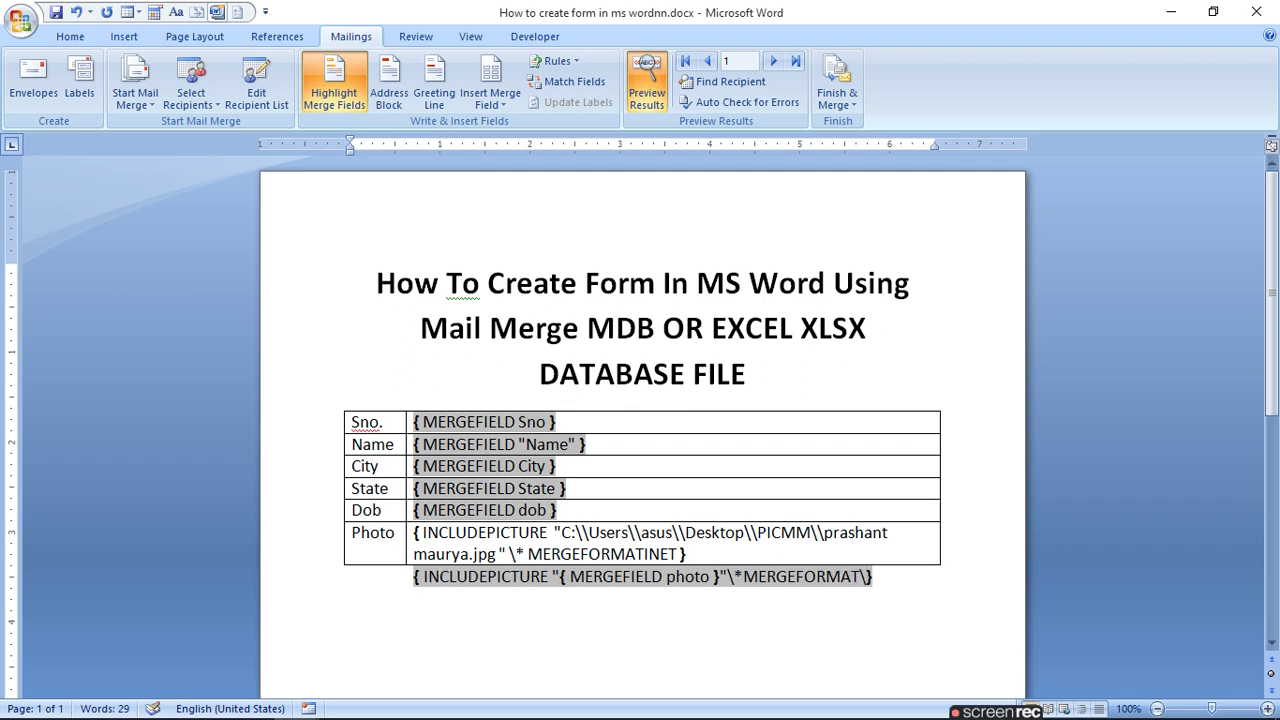
pyautogui.write('D')
pyautogui.press('BackSpace')
pyautogui.write('d')
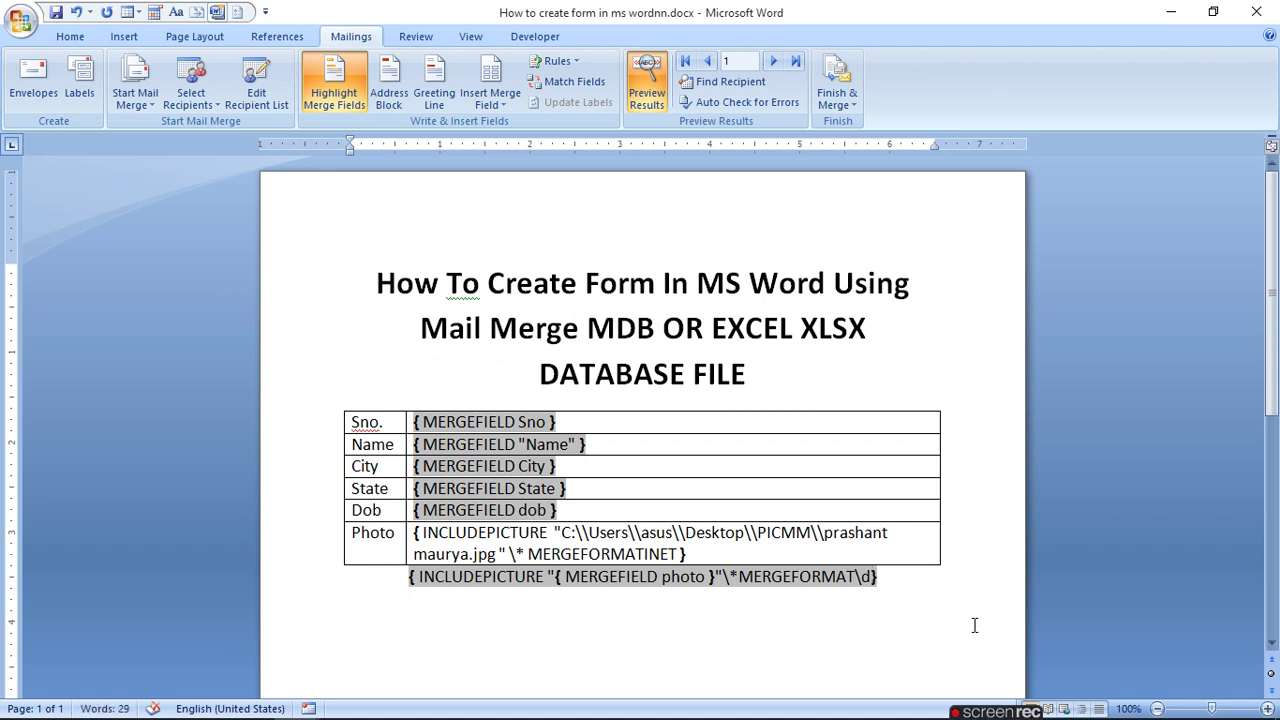
# Toggle field codes off with Alt+F9 to show record 1's details and portrait photo
pyautogui.hotkey('alt', 'F9')
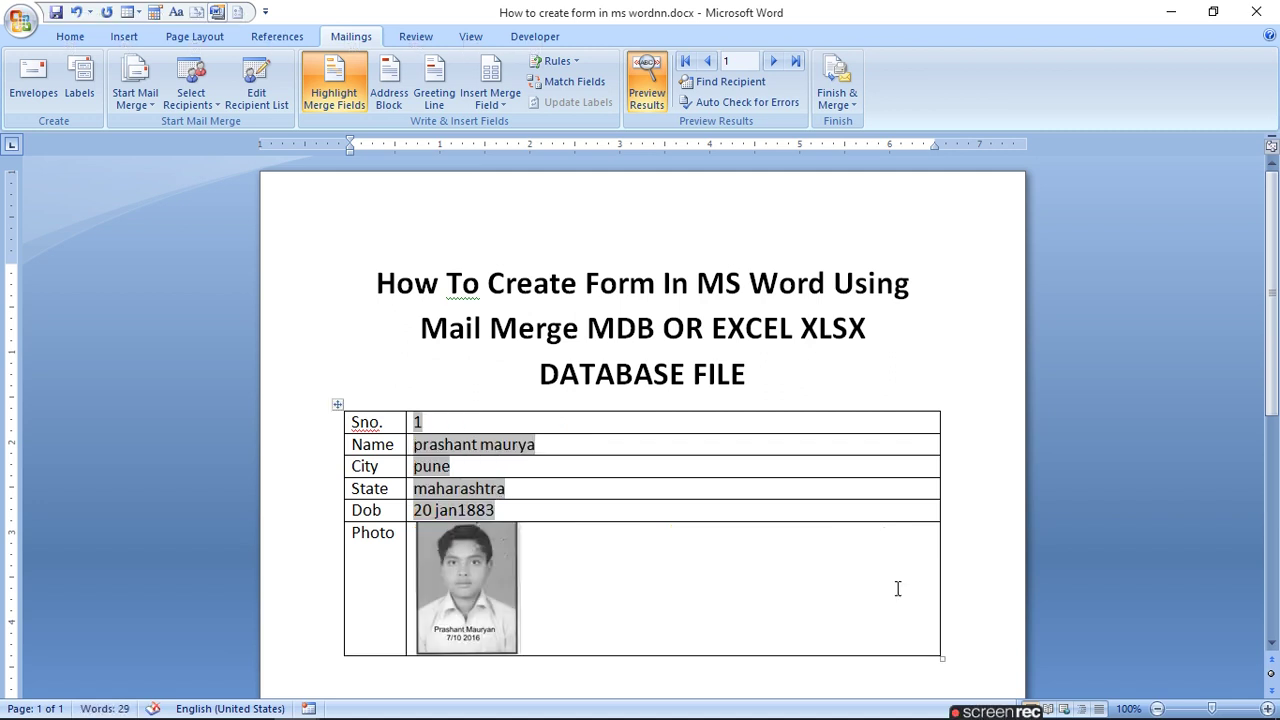
pyautogui.moveTo(553, 588)
pyautogui.moveTo(1277, 335)
pyautogui.mouseDown()
pyautogui.moveTo(1277, 470)
pyautogui.moveTo(1277, 378)
pyautogui.mouseUp()
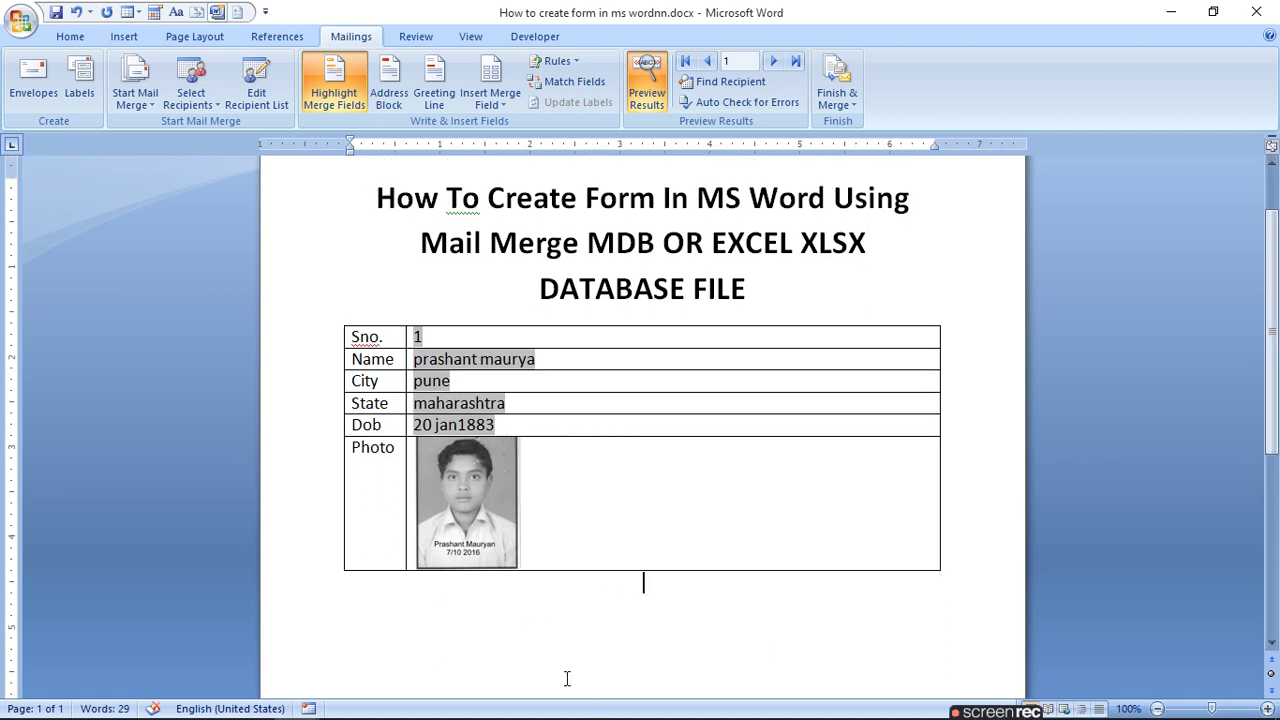
# Merge all records via Edit Individual Documents into the new Letters1 document
pyautogui.click(836, 95)
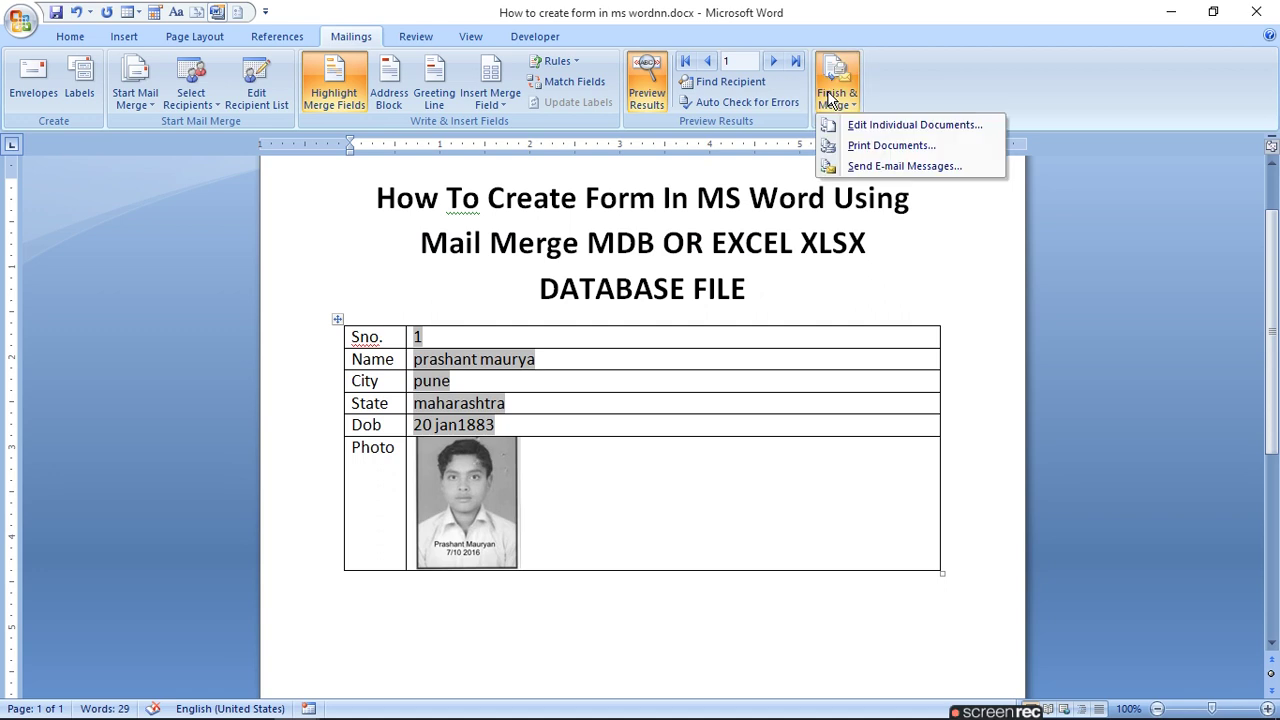
pyautogui.click(877, 128)
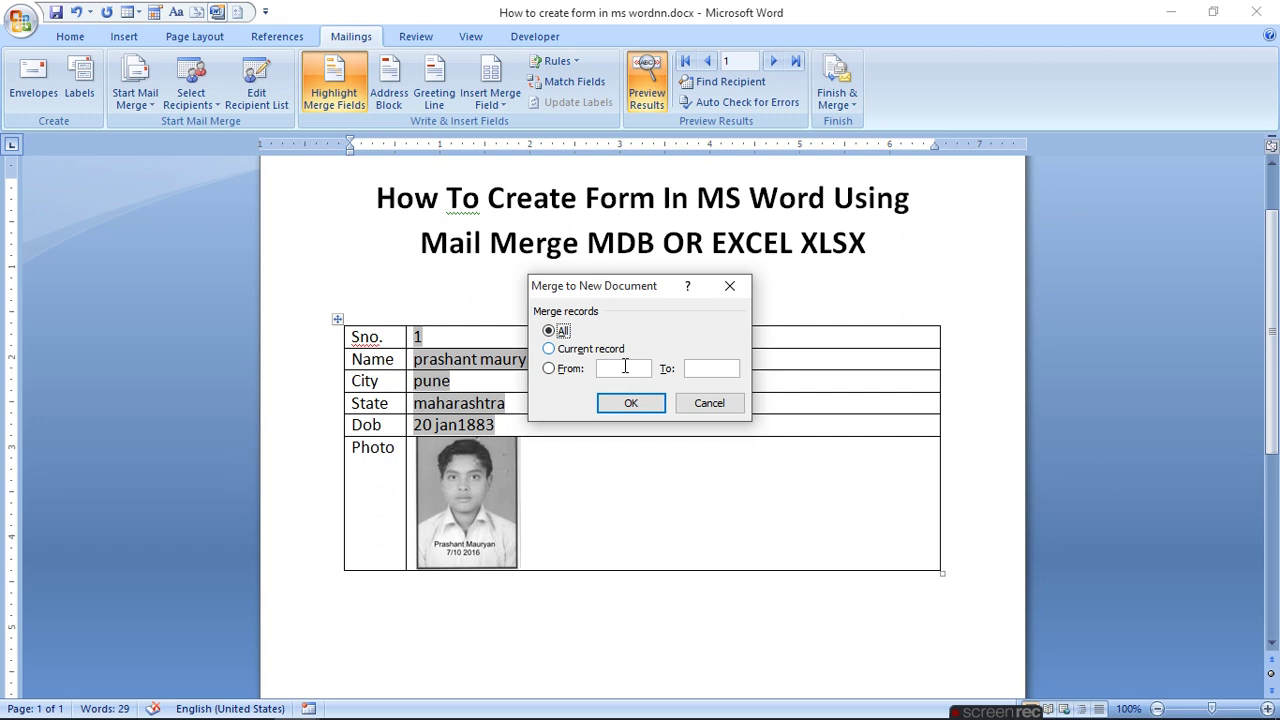
pyautogui.click(651, 405)
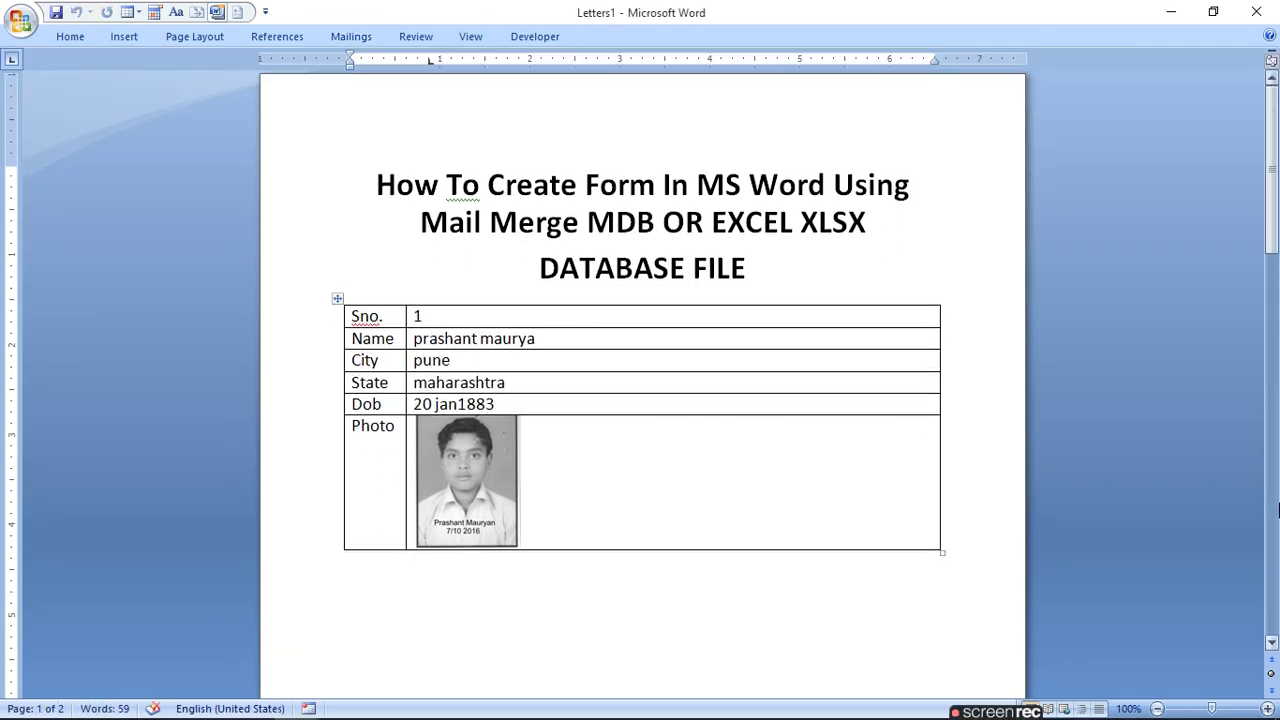
pyautogui.moveTo(1272, 175); pyautogui.dragTo(1277, 510)
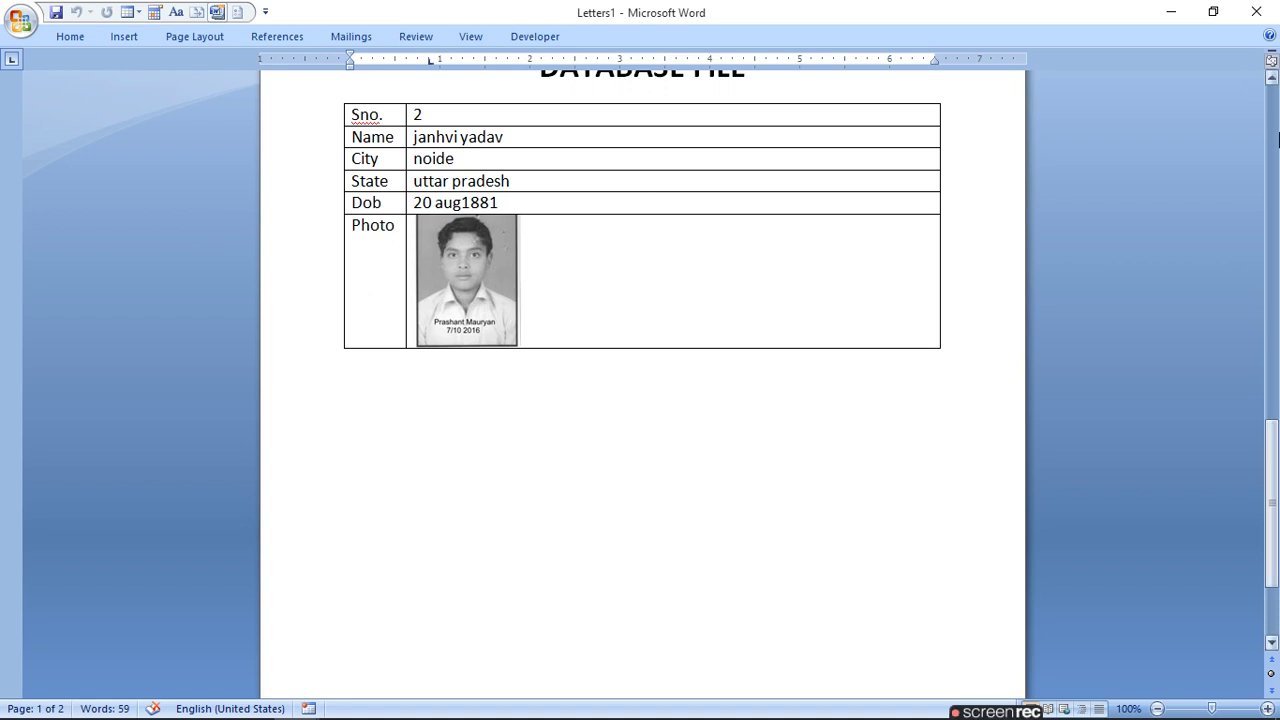
pyautogui.click(1277, 140)
pyautogui.scroll(-6, 1277, 140)
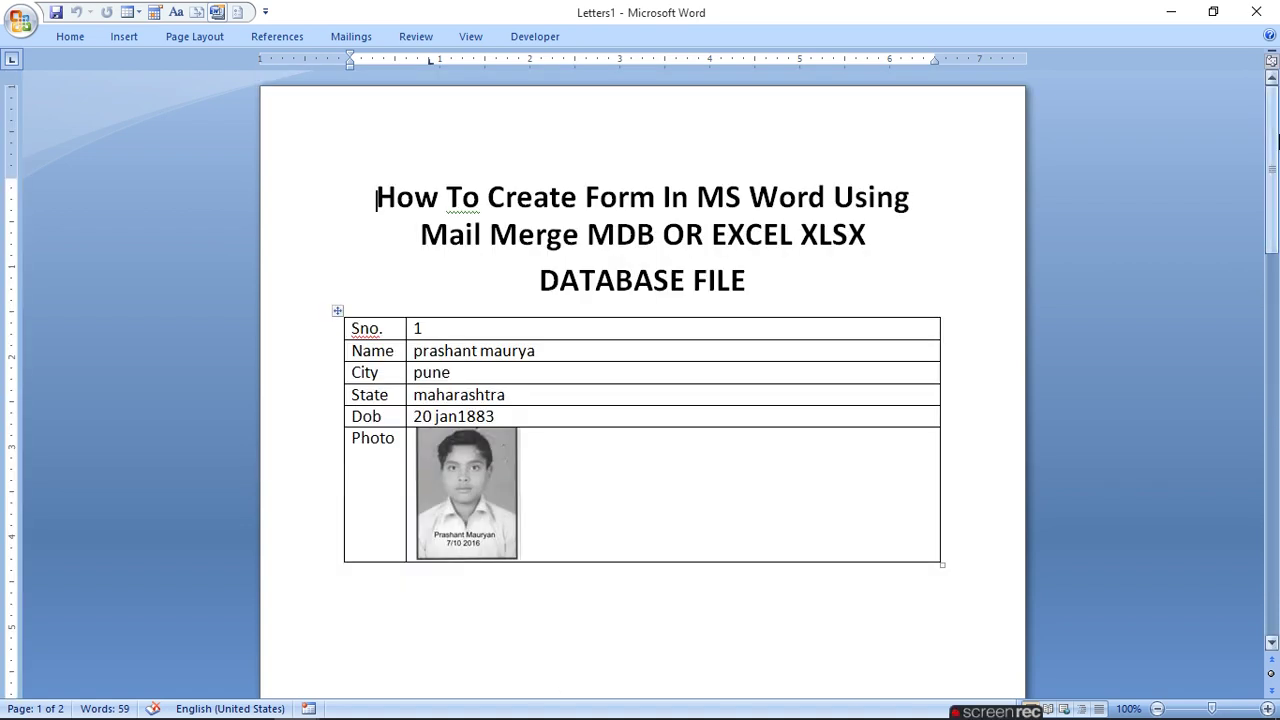